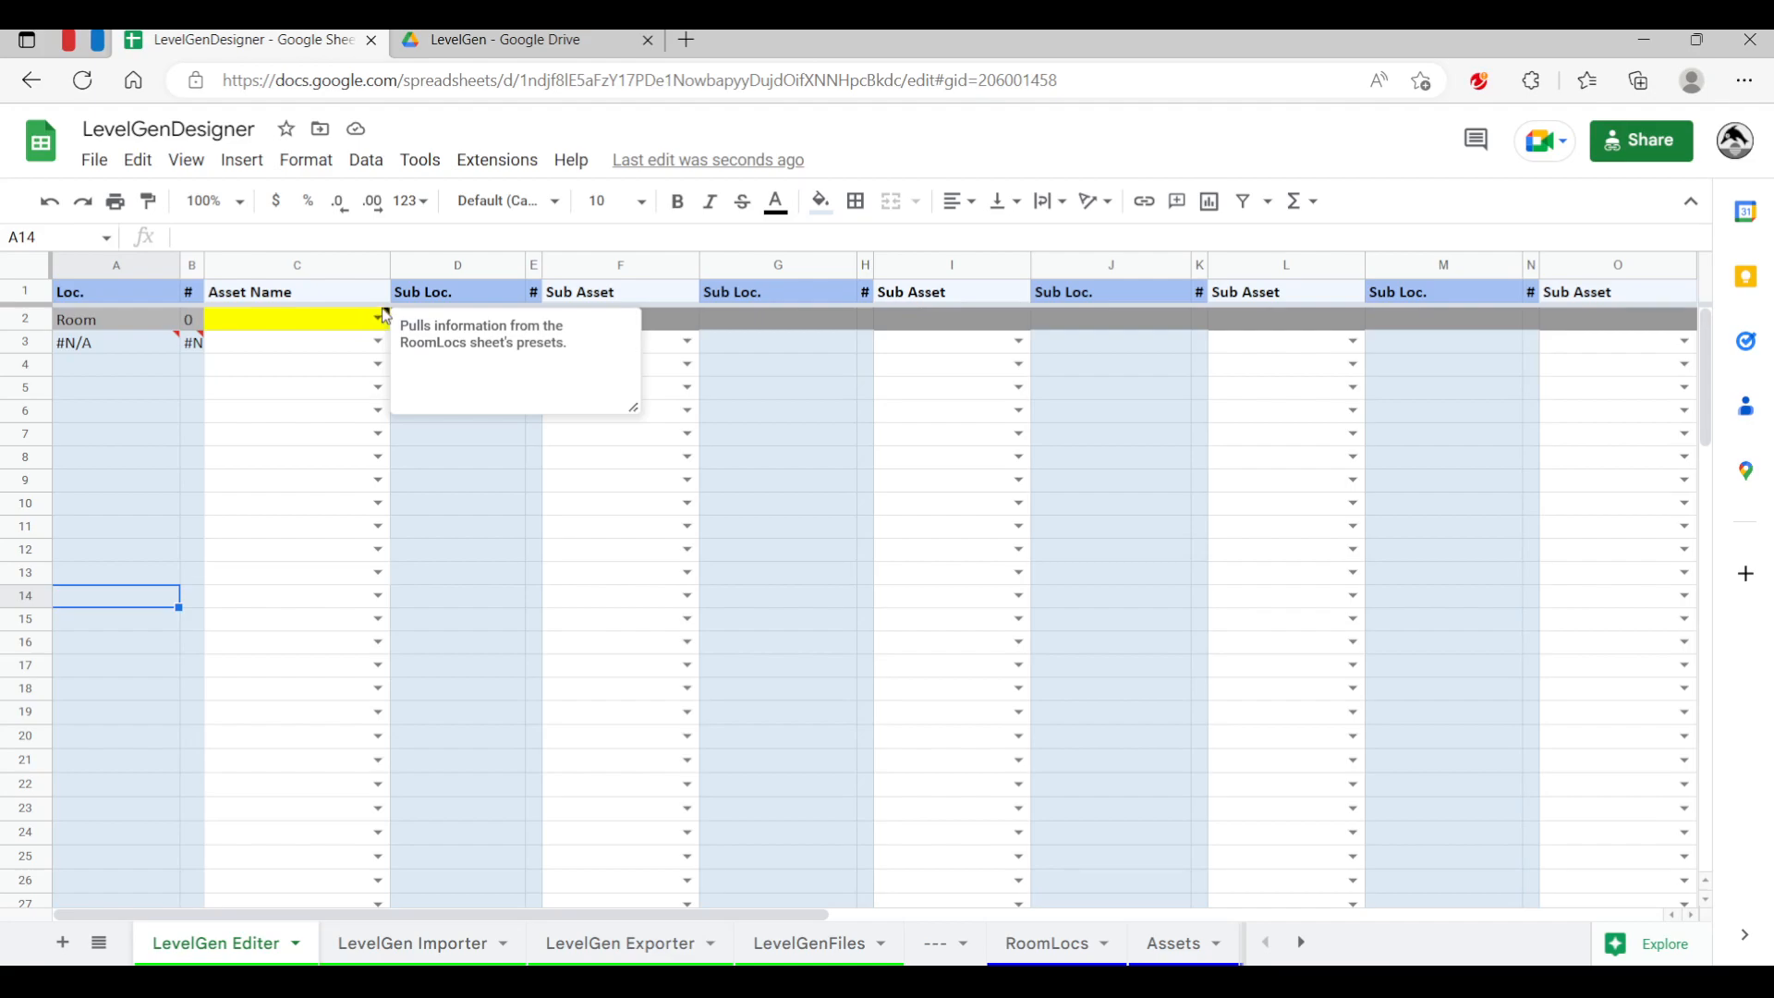
Choose RoomLrgDoubleWard_base03 as the room's asset name to fill the location list
click(131, 466)
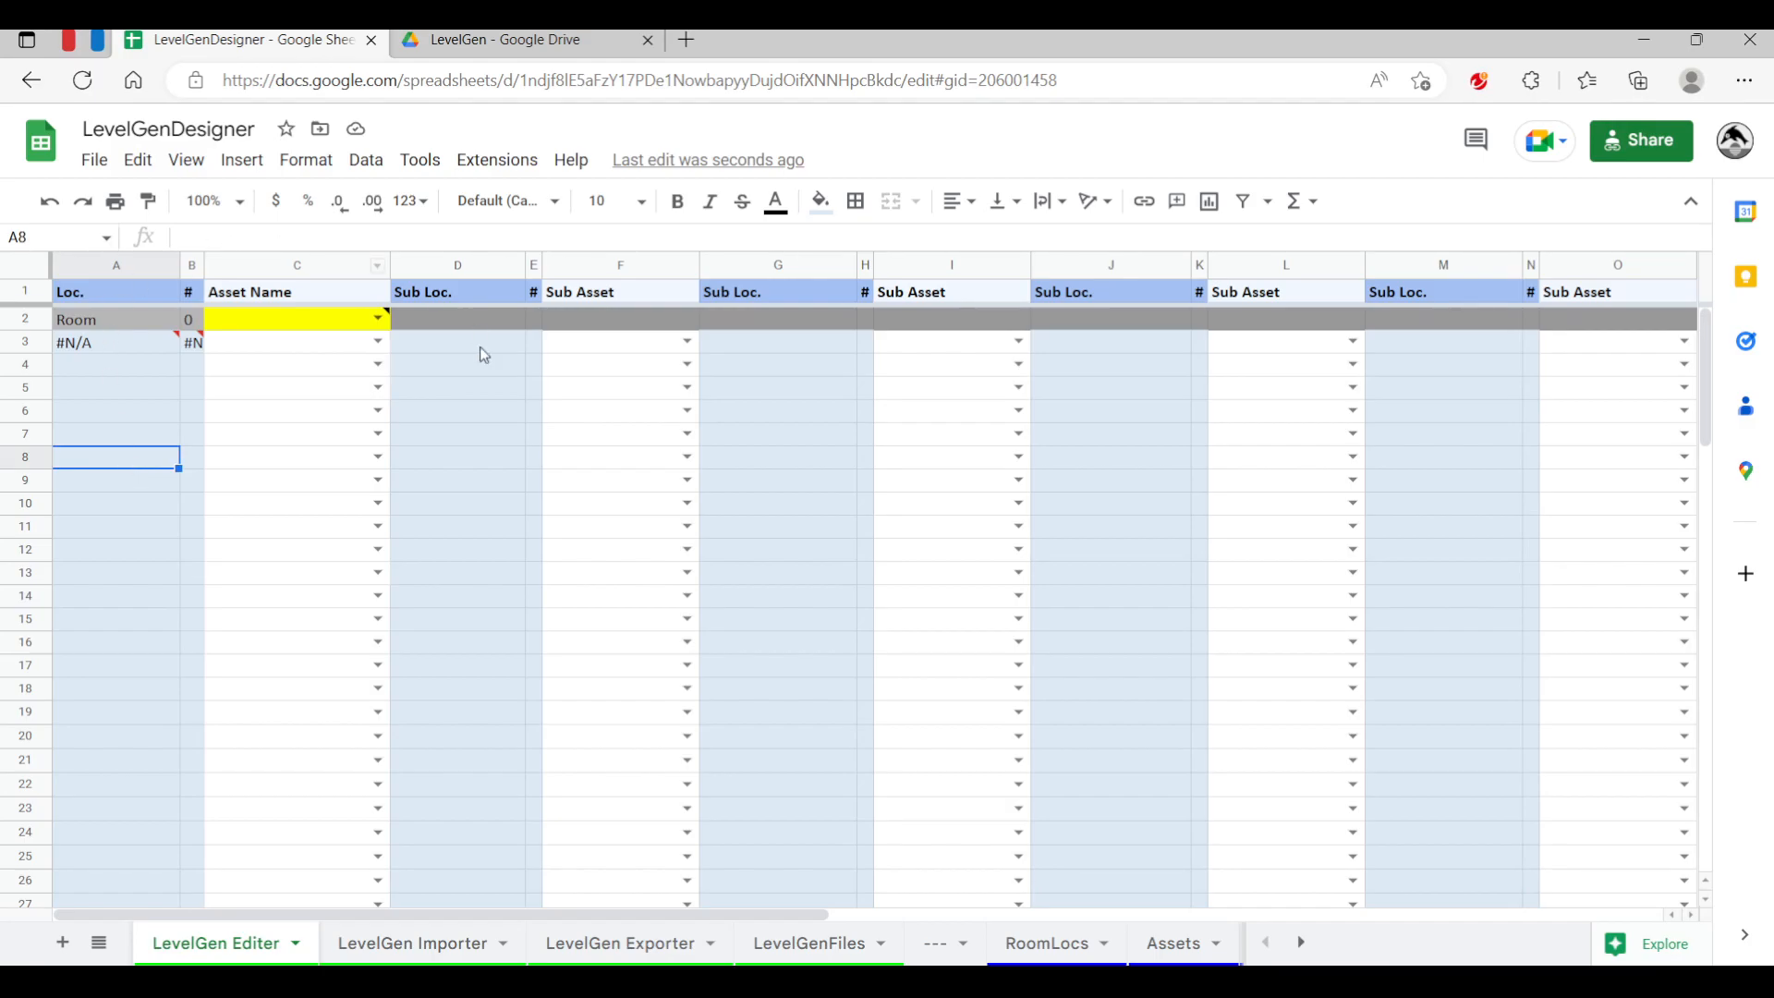
click(379, 323)
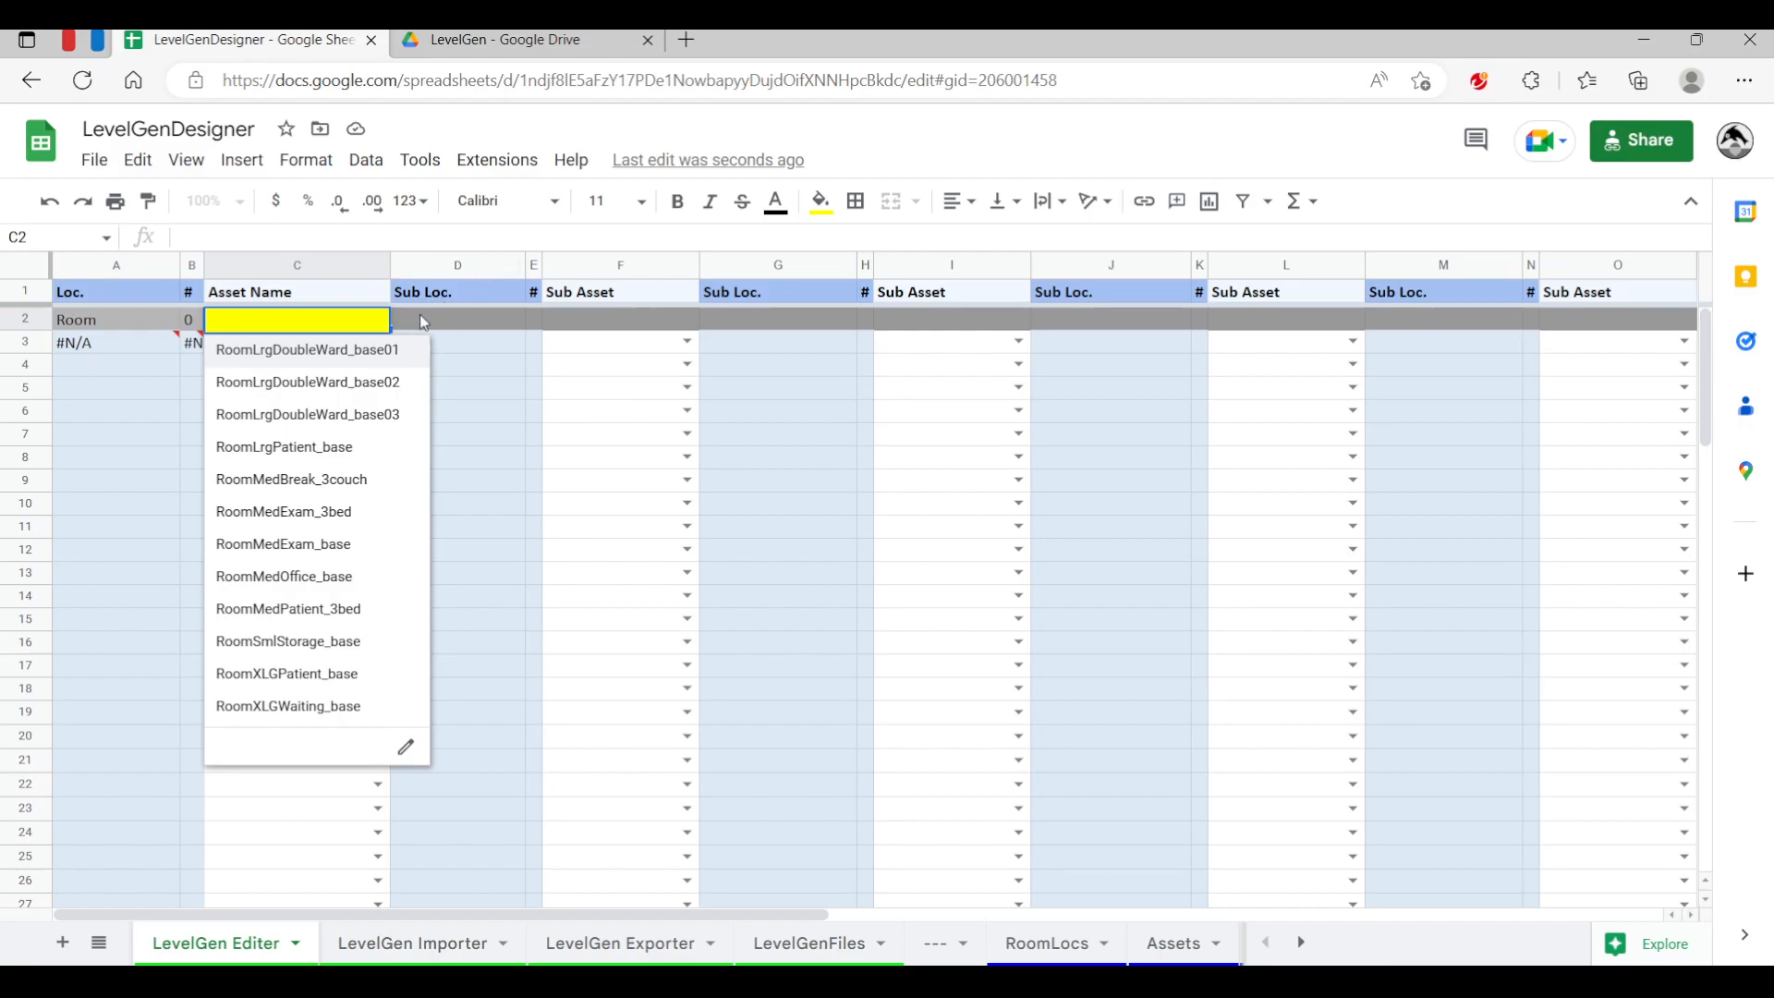
click(419, 317)
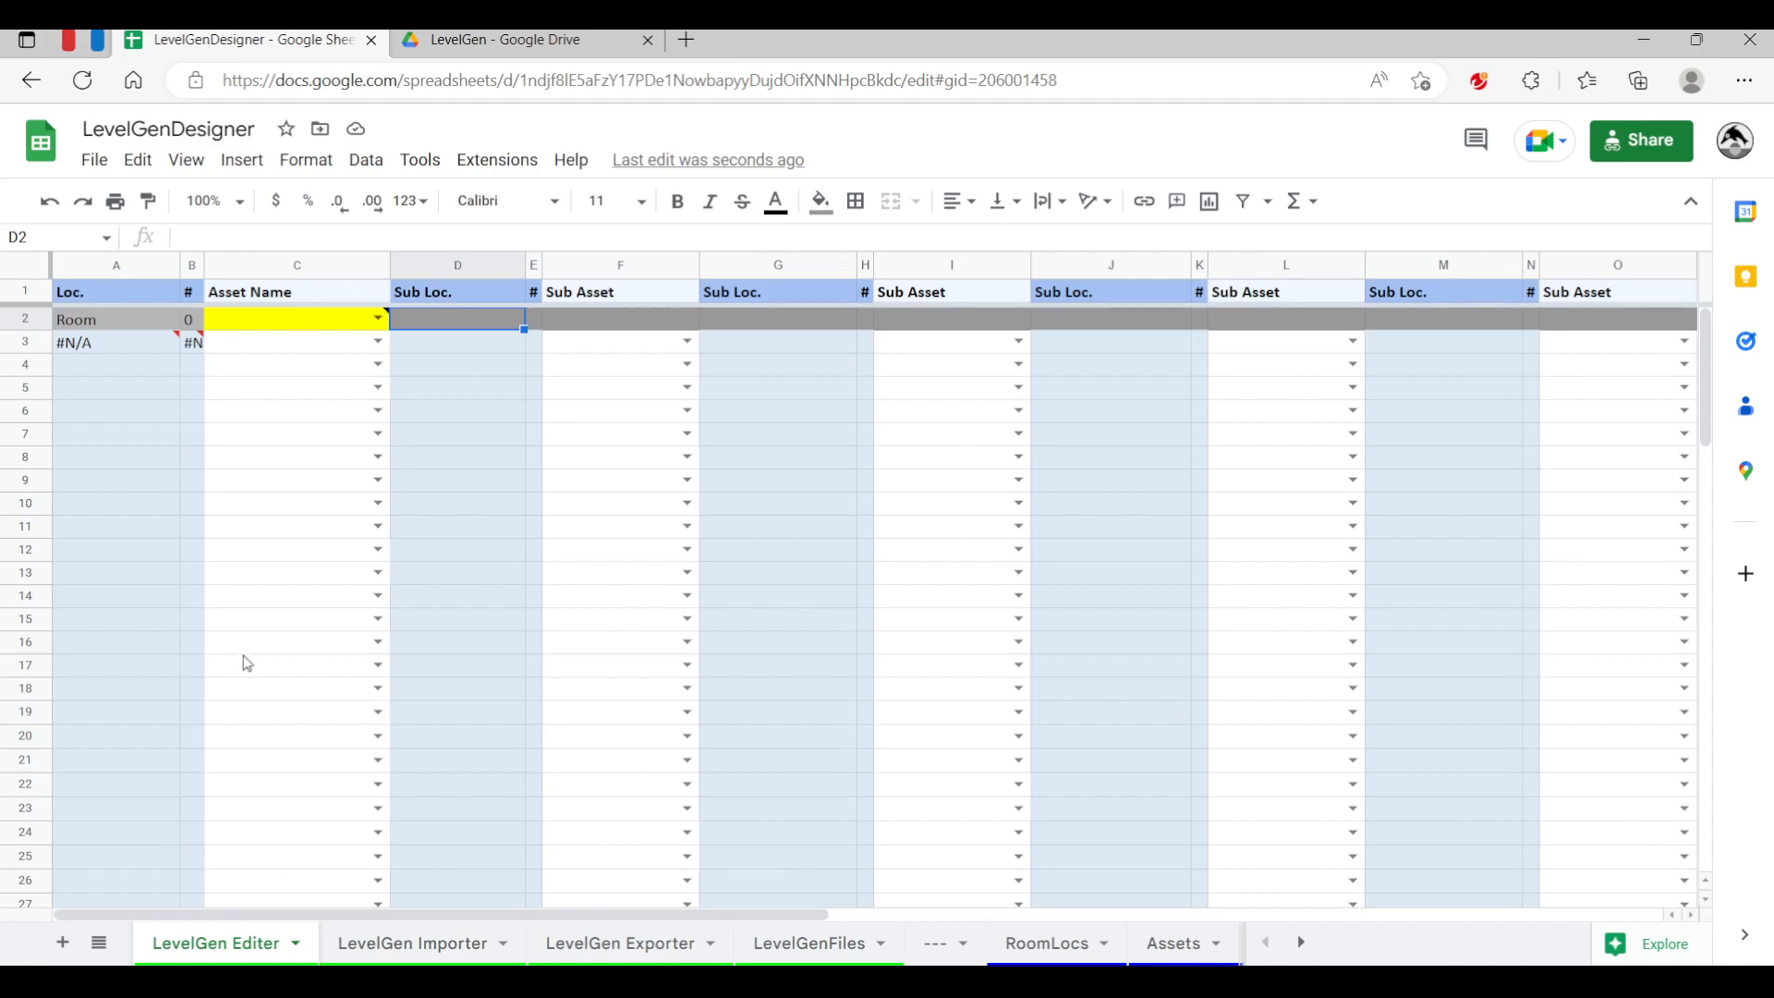
click(292, 266)
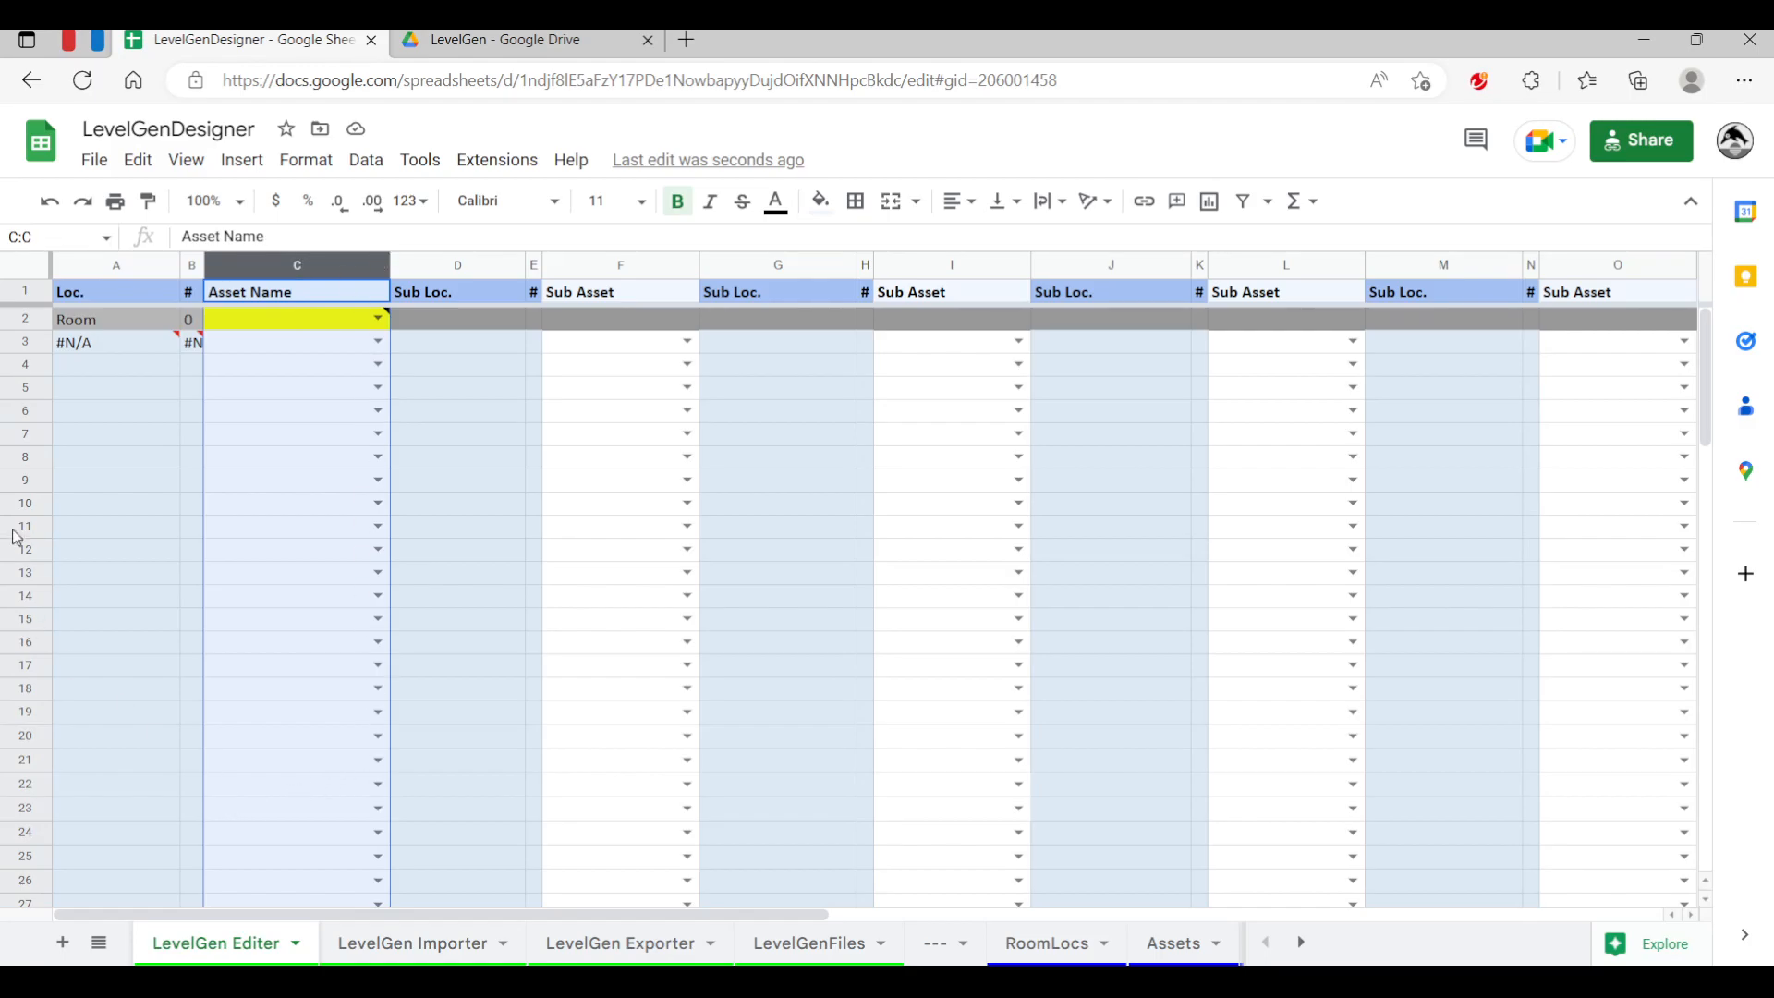
click(116, 443)
mouse_move(387, 327)
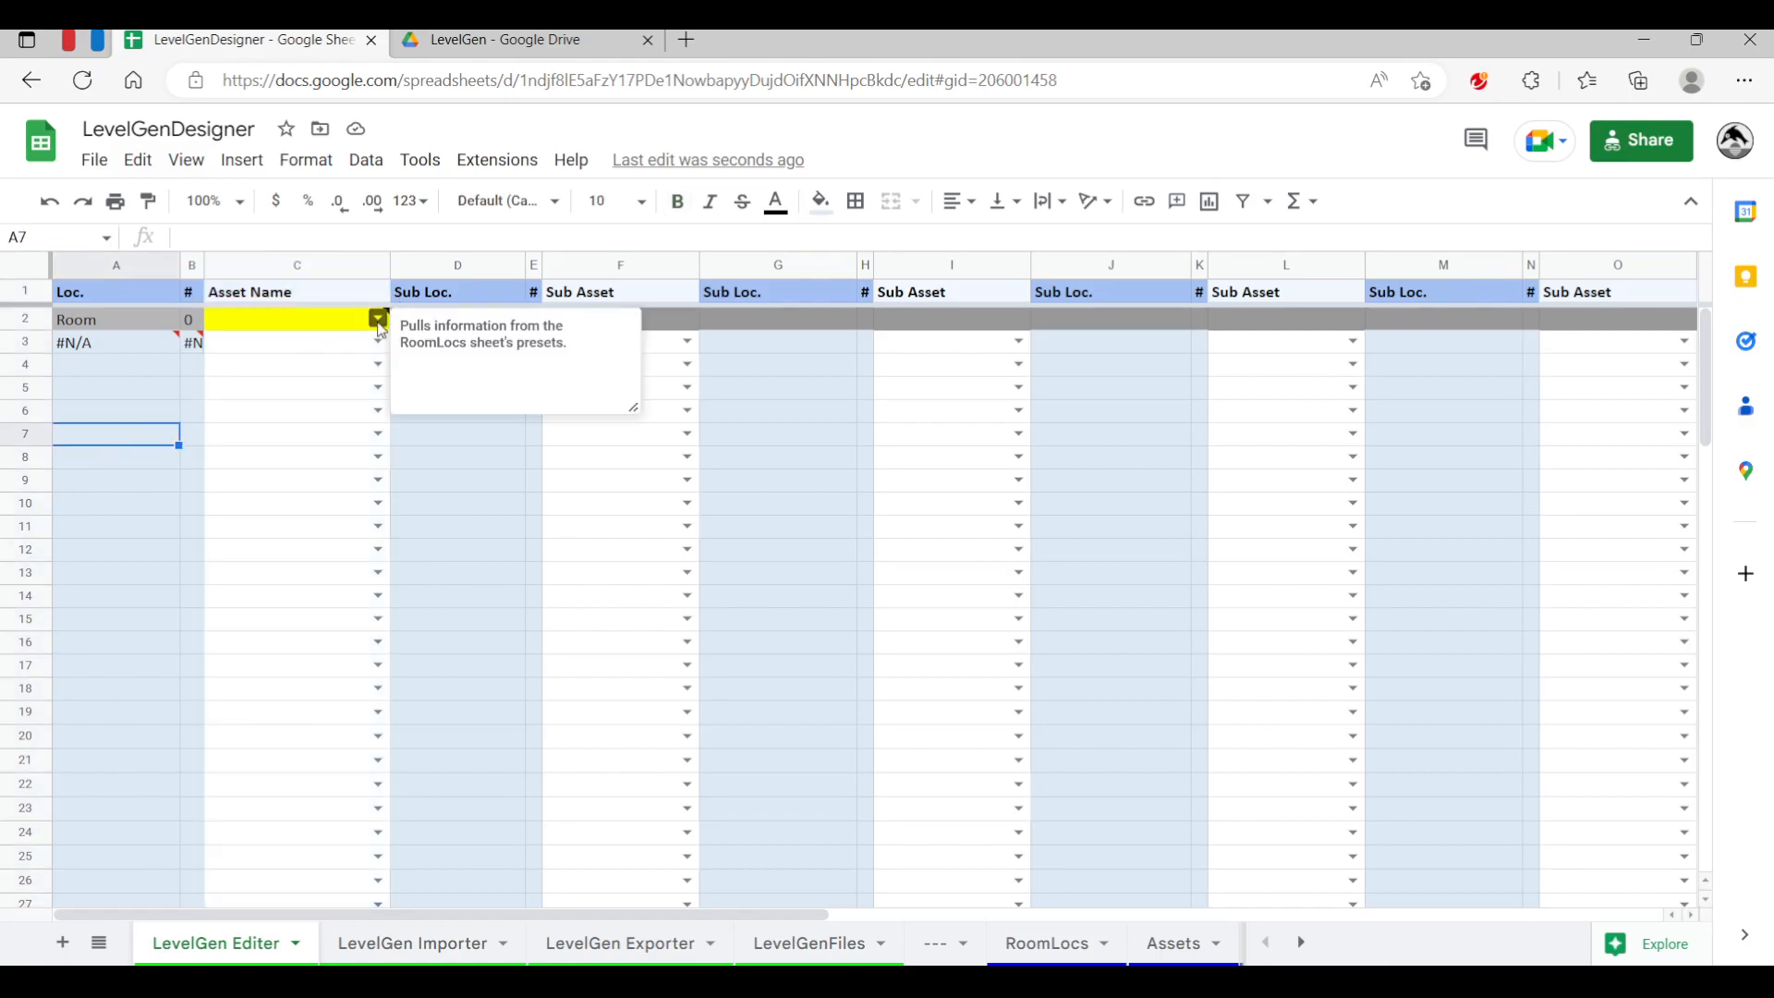
click(378, 321)
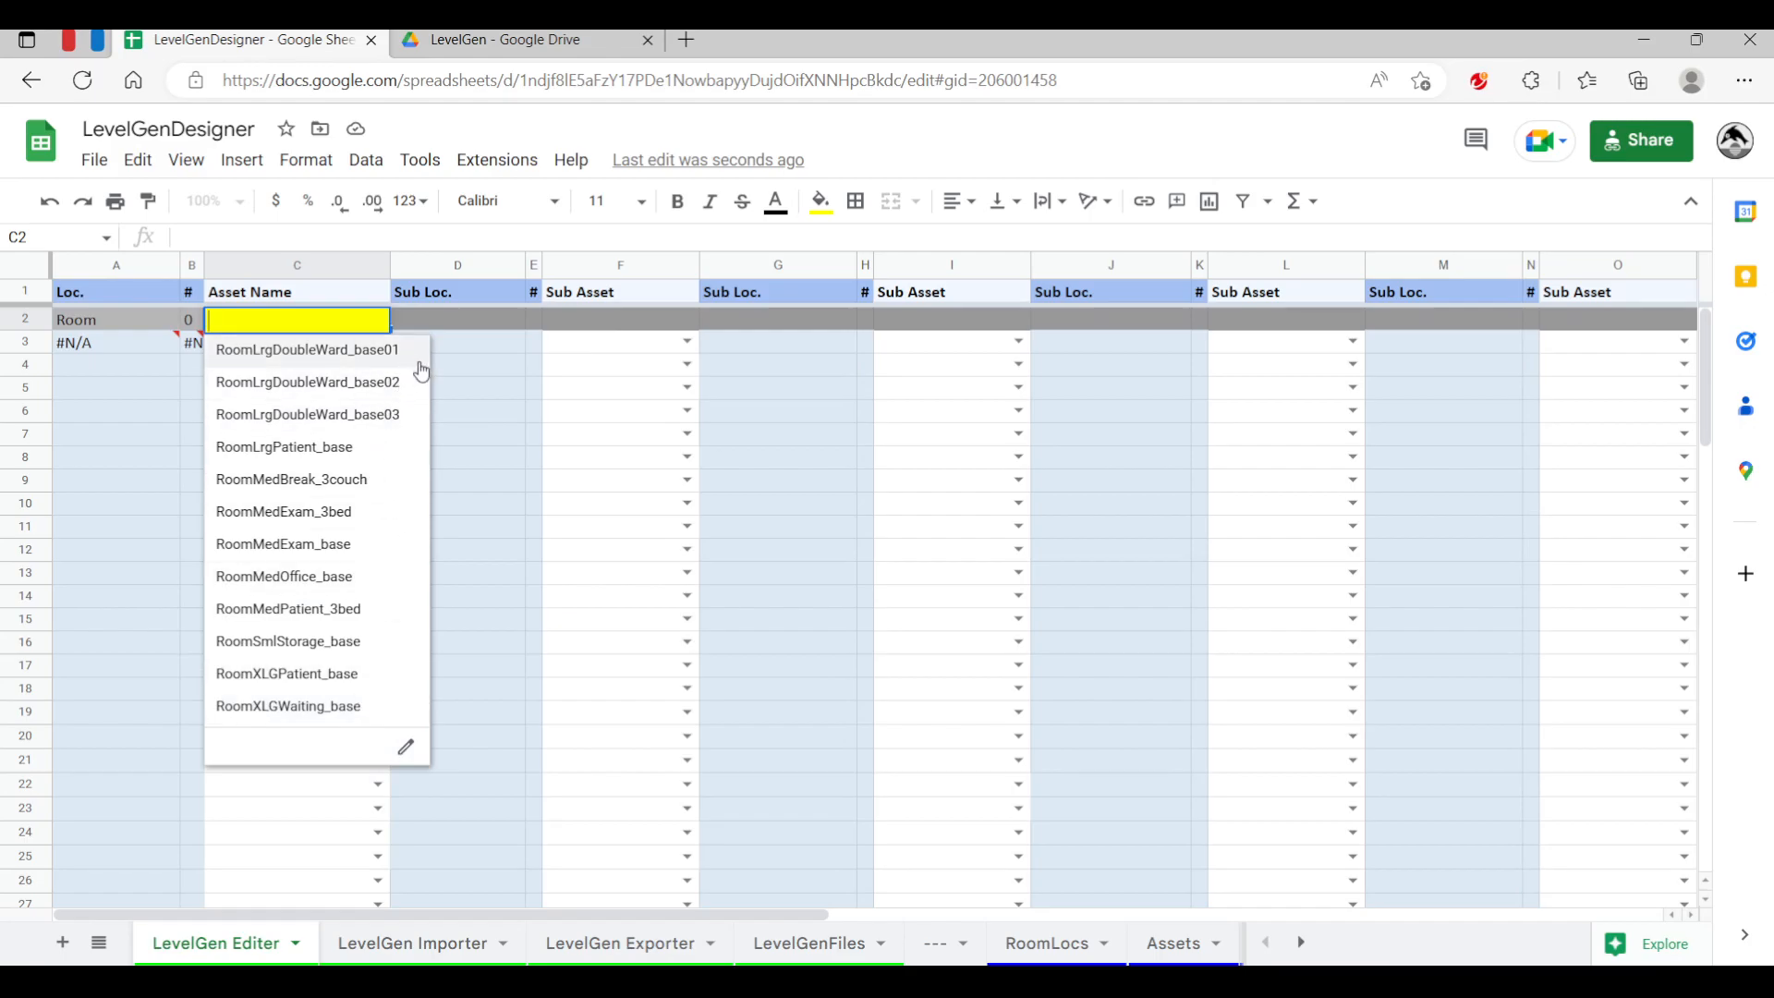
click(378, 416)
click(205, 550)
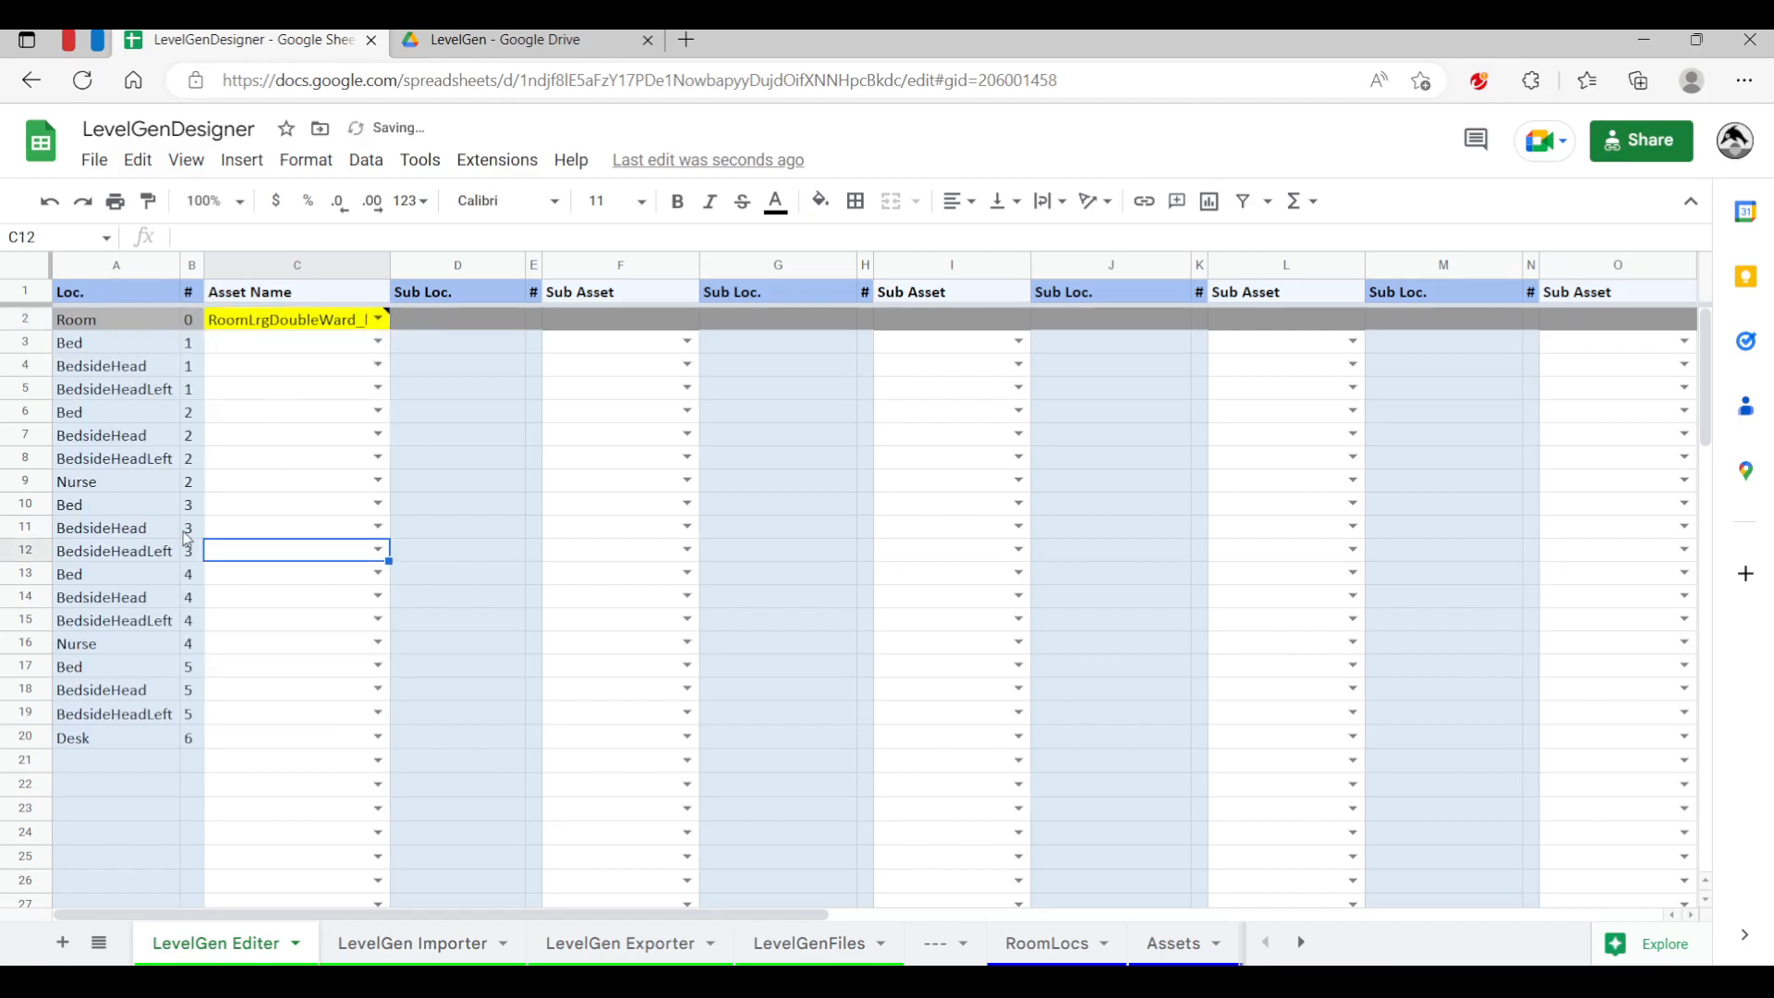
Review the generated location entries and their numbers in the Loc. column
click(151, 361)
click(133, 406)
click(117, 480)
click(118, 462)
click(108, 370)
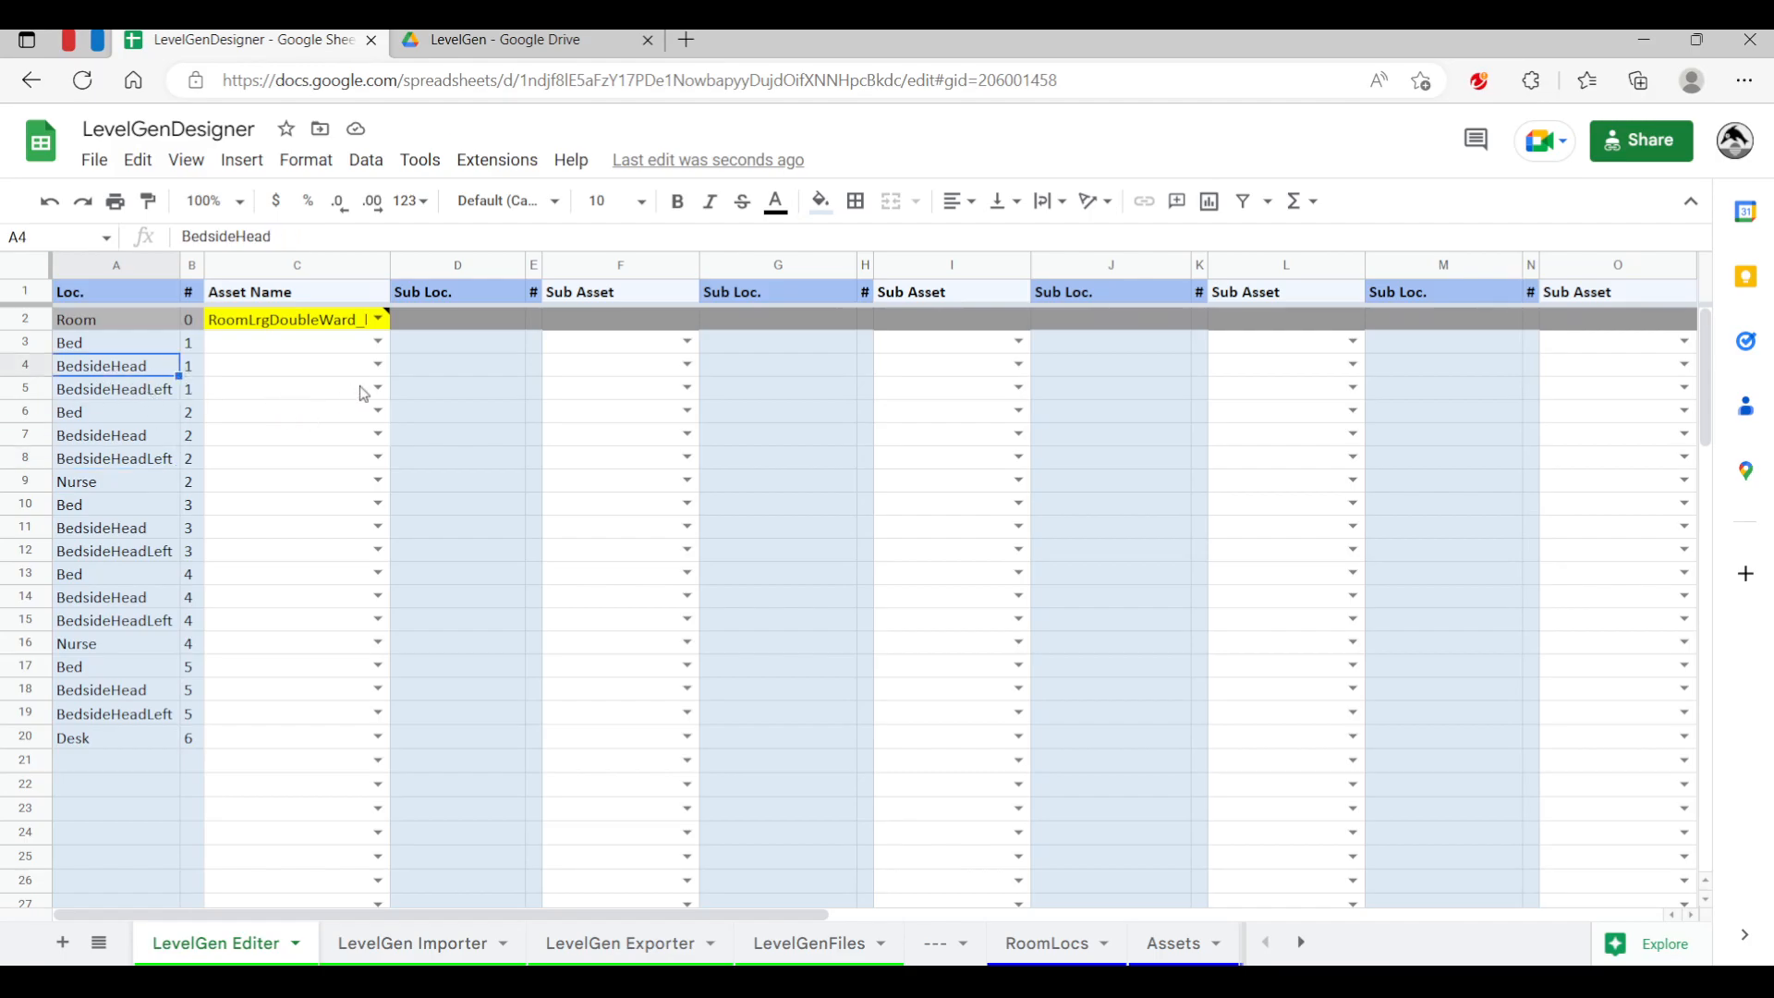
click(319, 413)
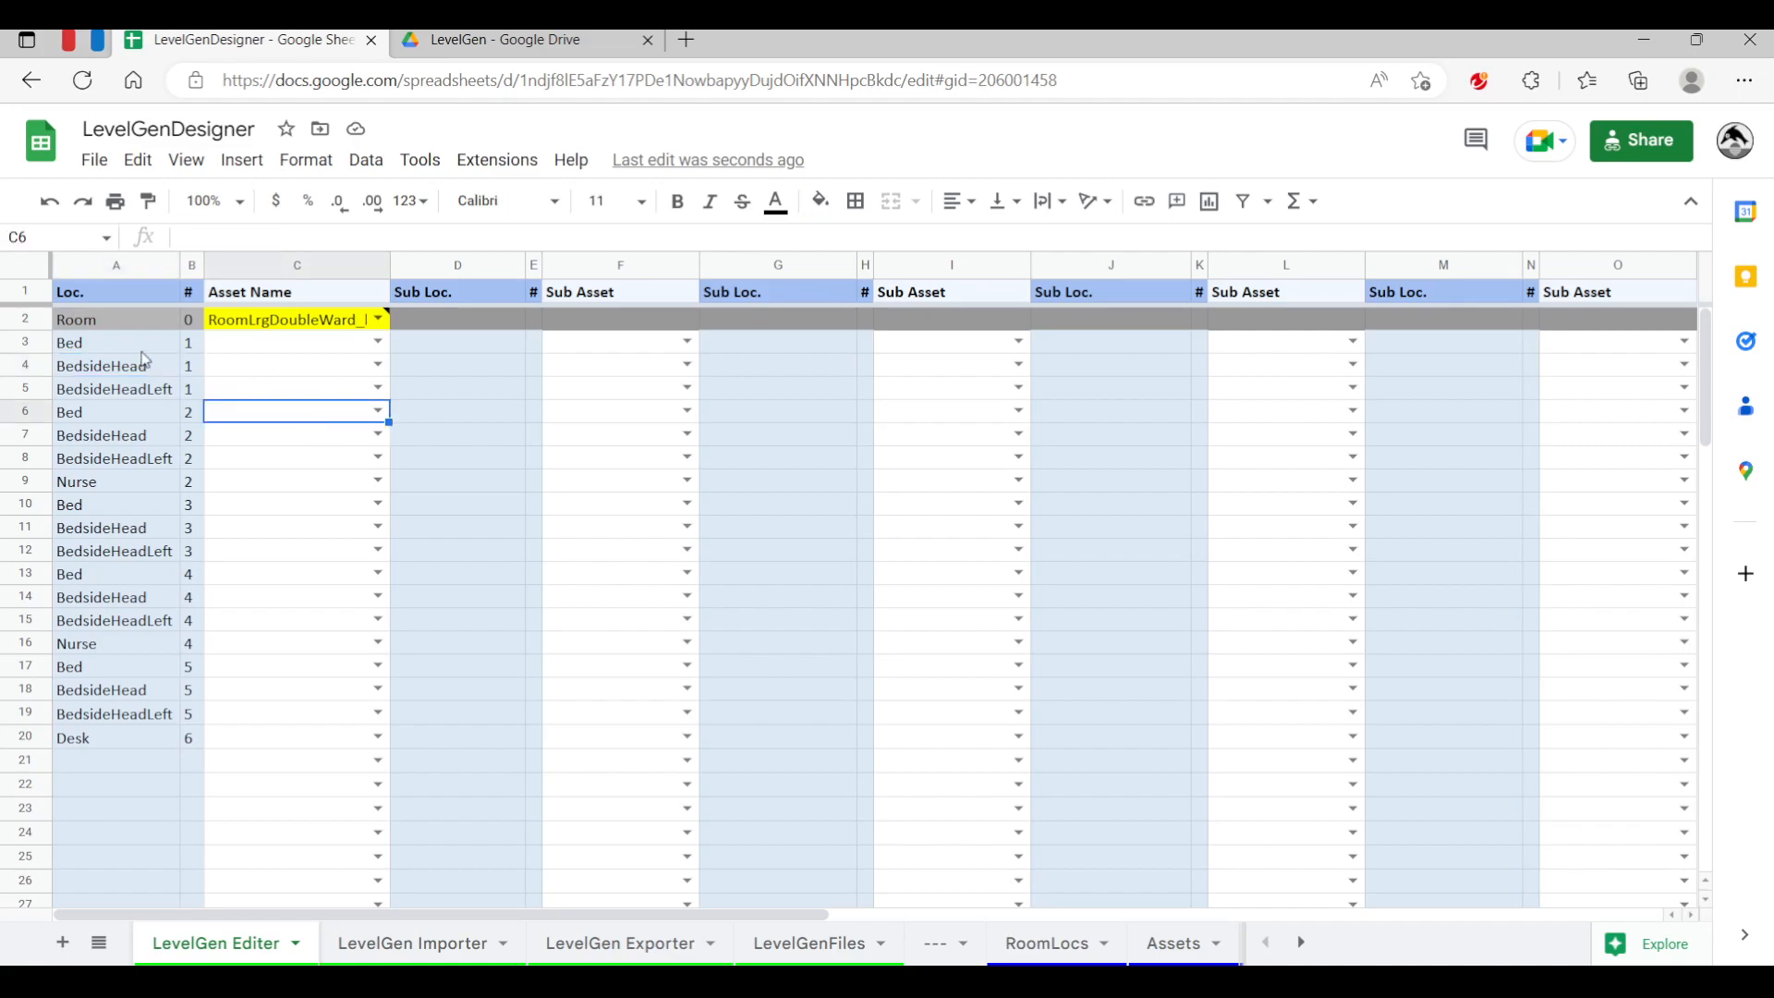
click(270, 341)
click(298, 266)
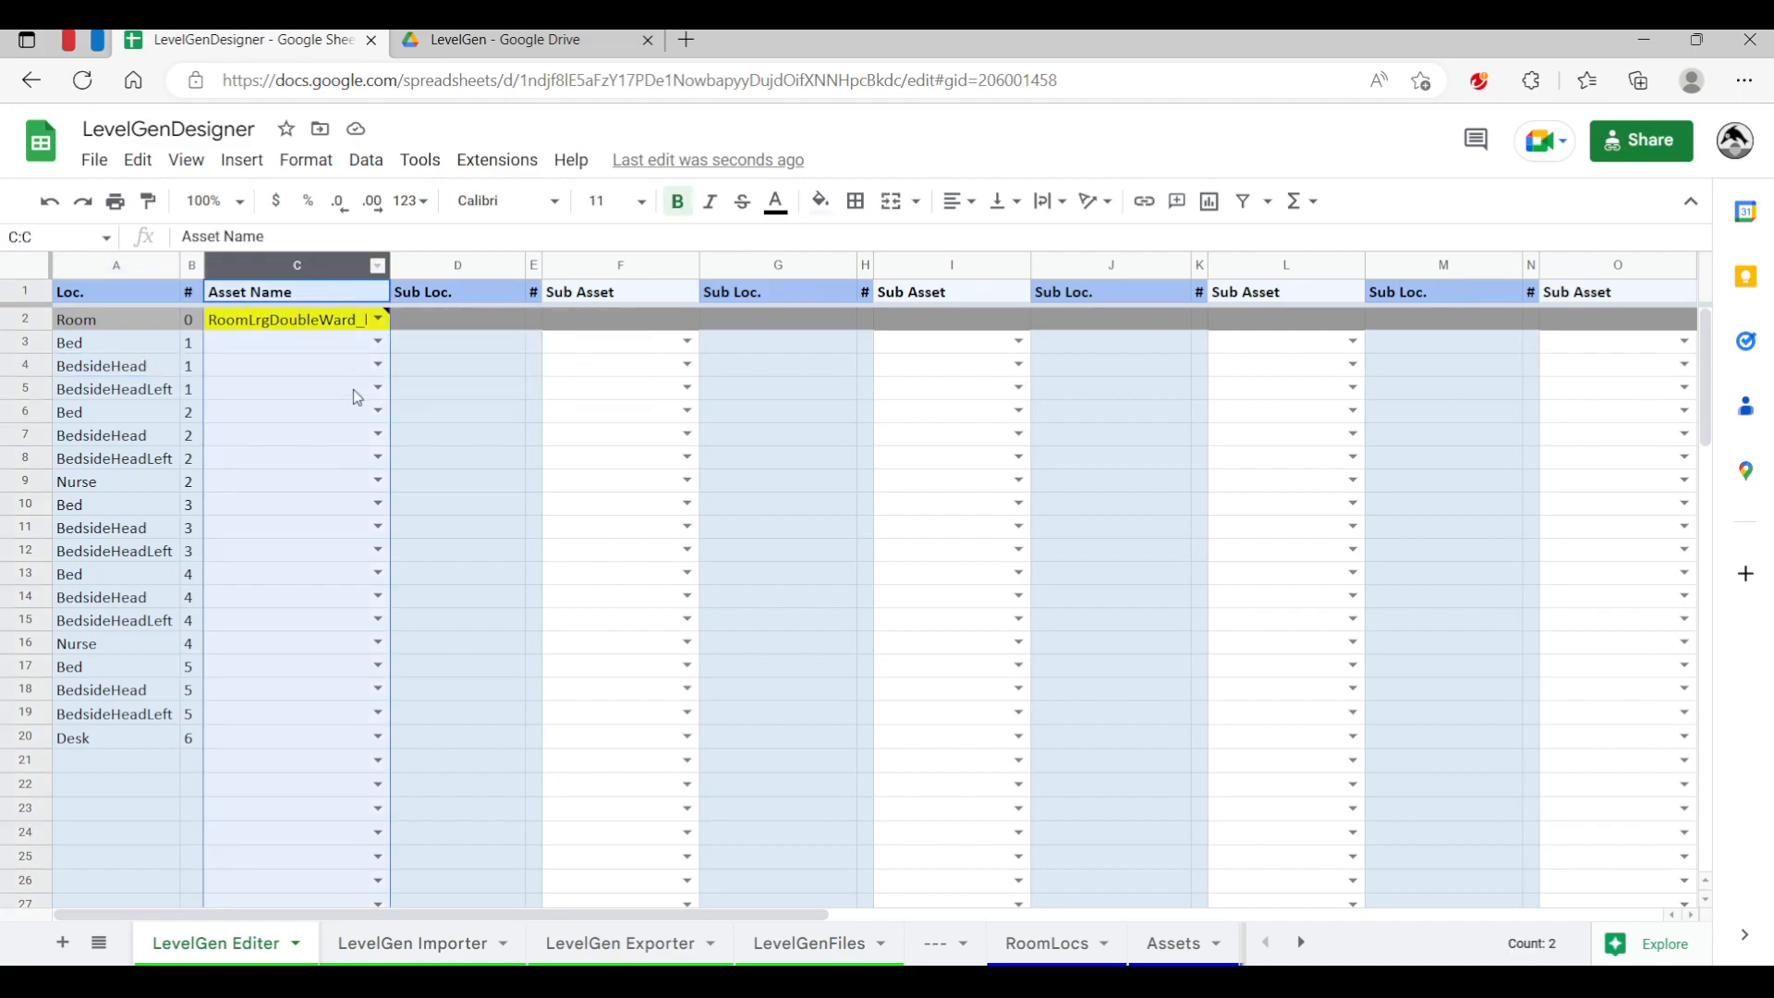
click(268, 438)
click(317, 342)
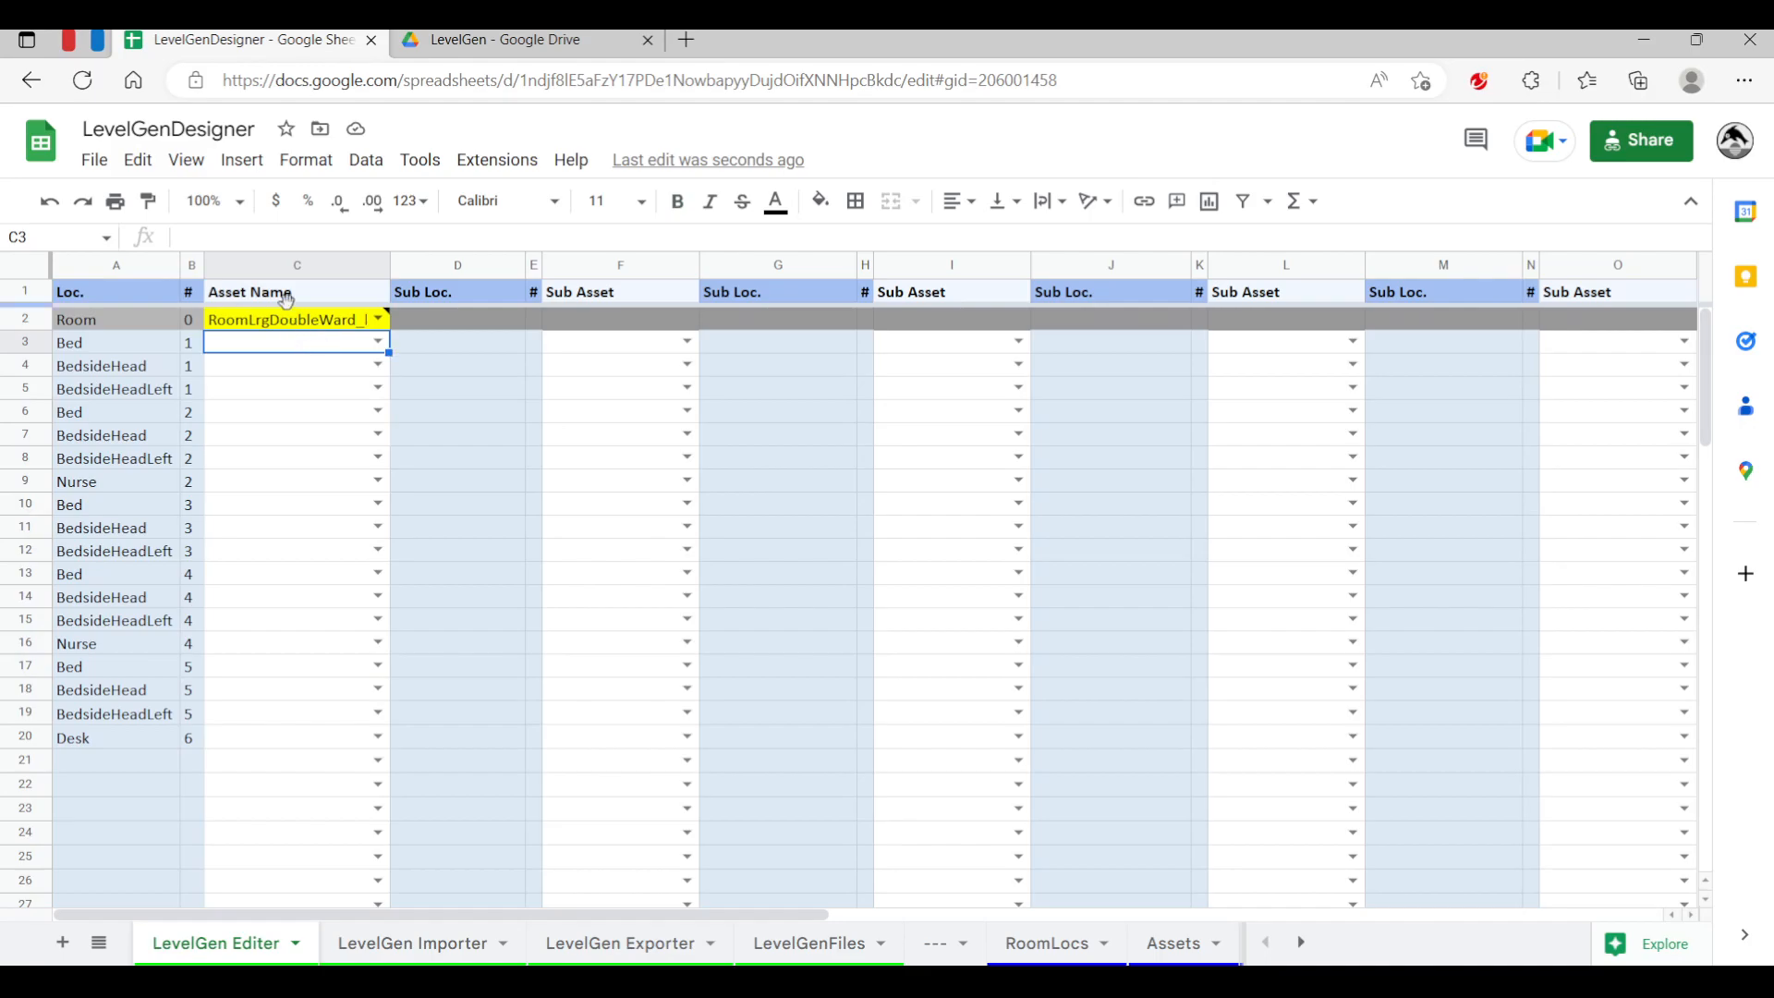
click(297, 316)
click(268, 411)
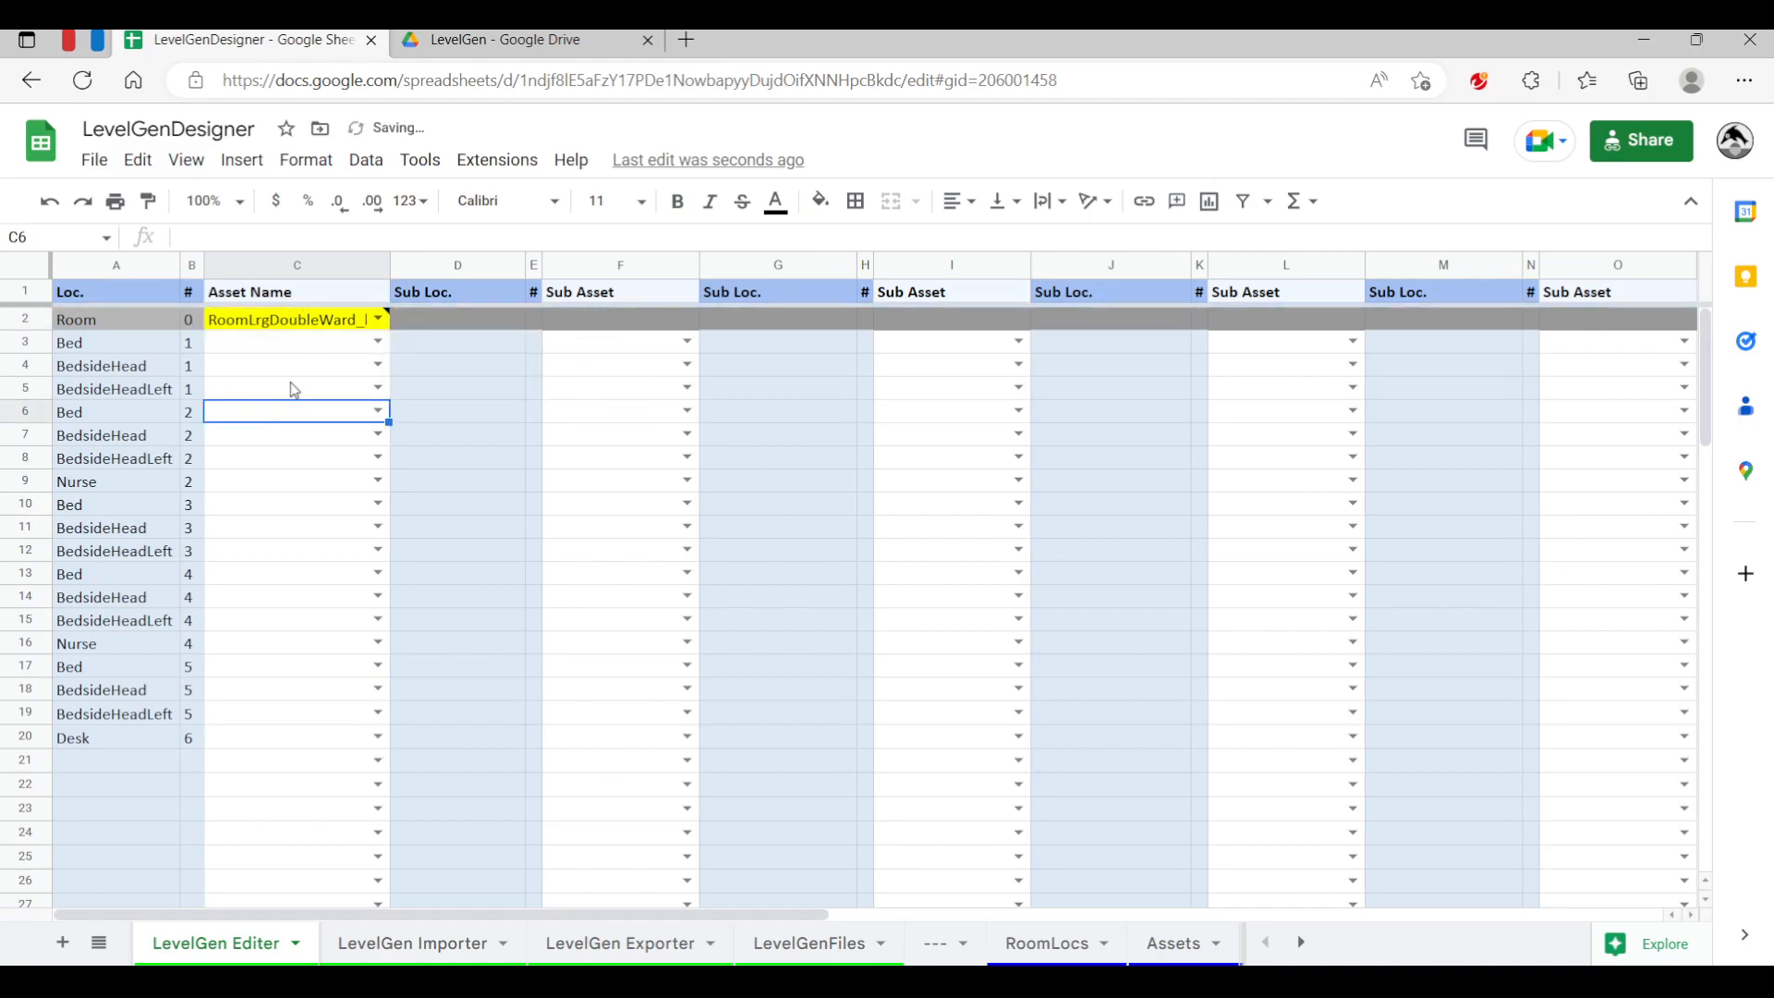
Set the first Bed location's asset name to PatientBed01
click(377, 341)
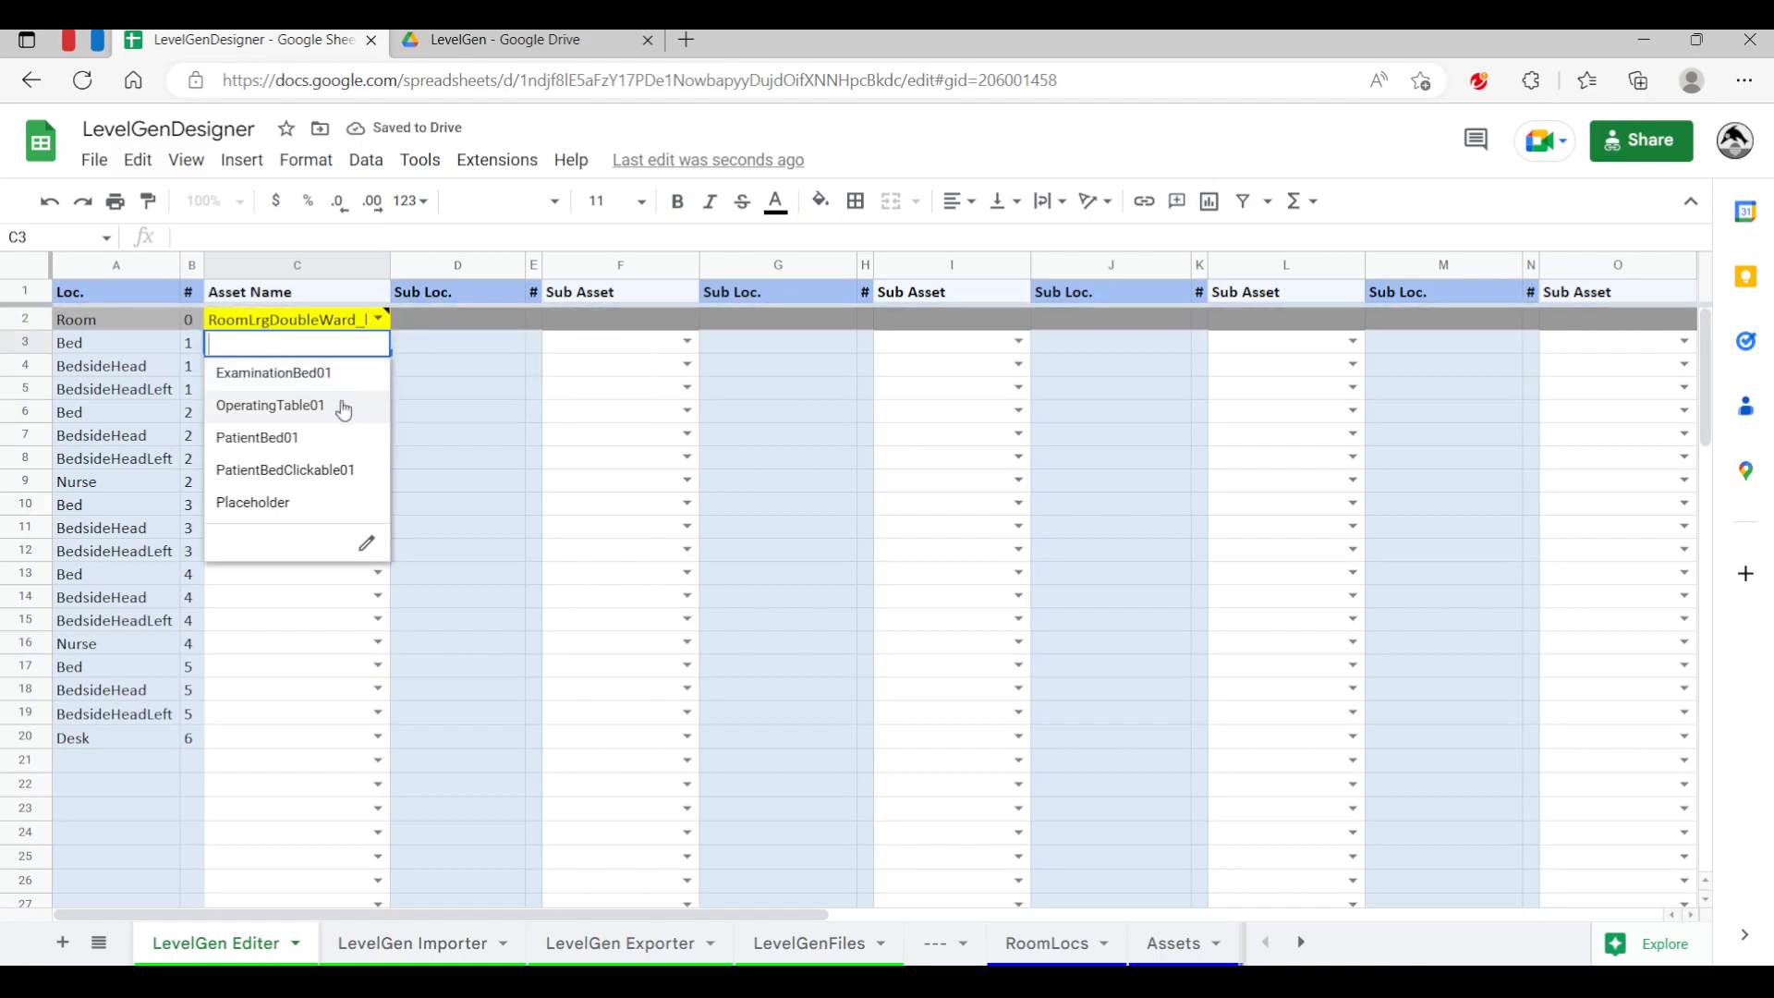
click(323, 438)
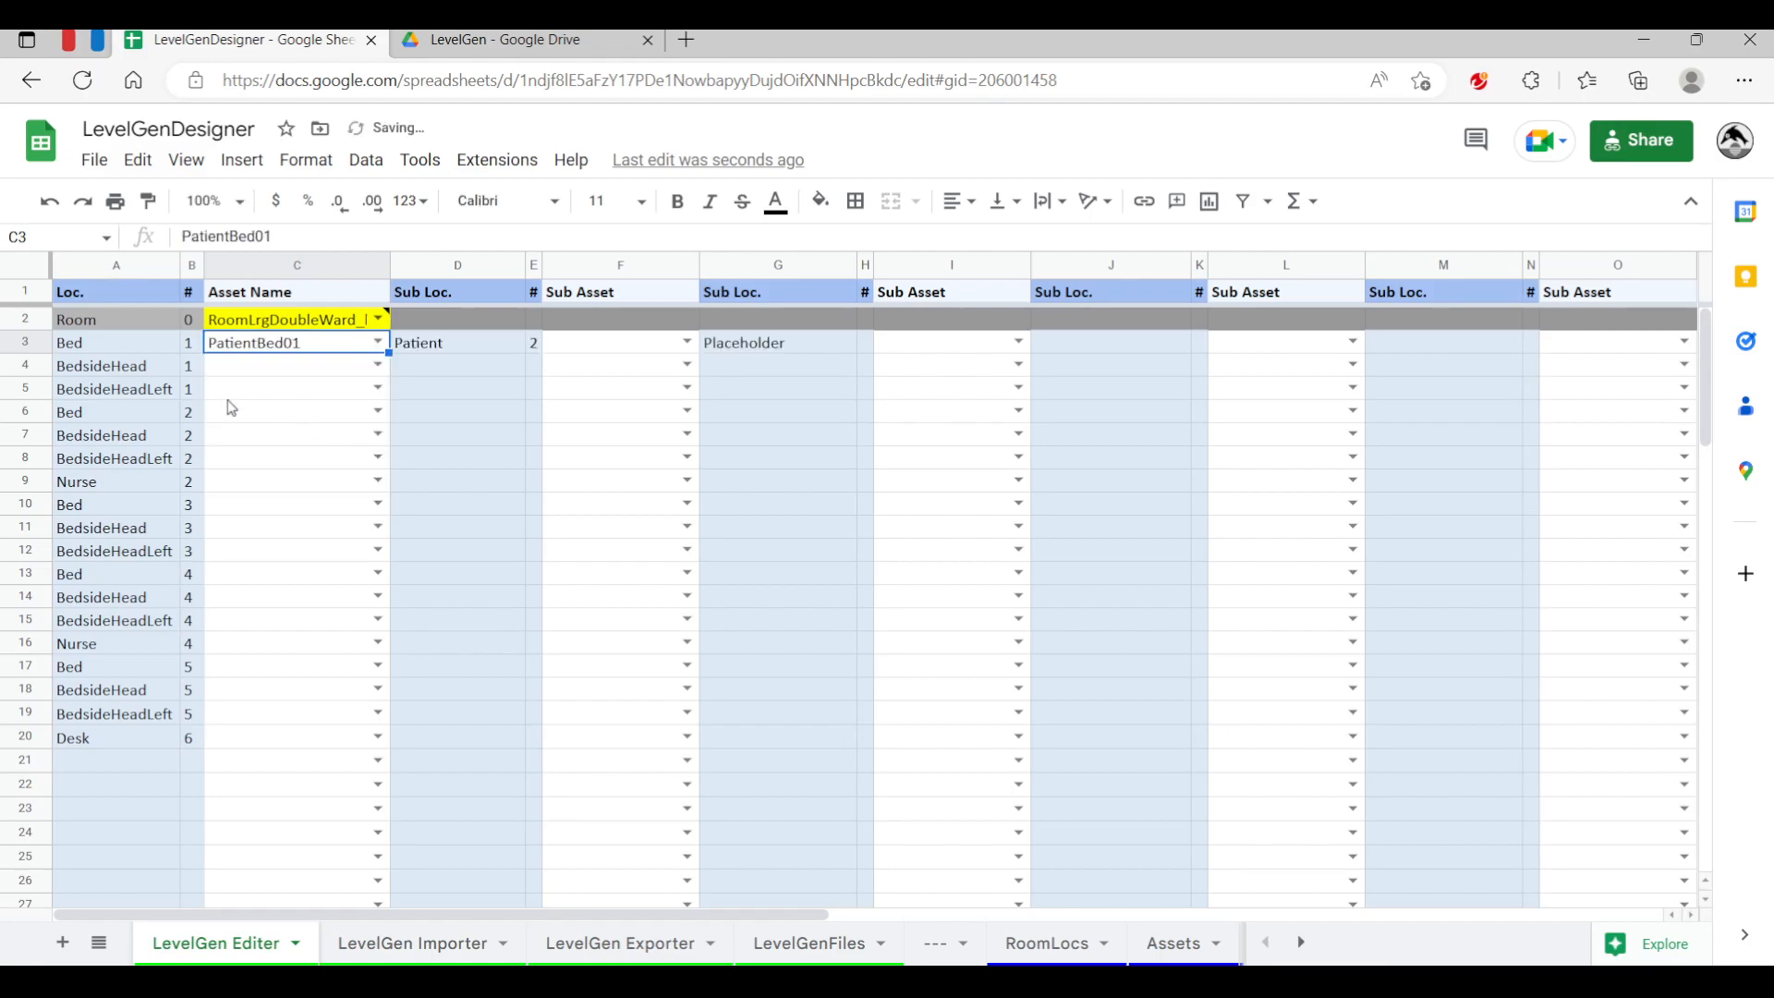
click(258, 460)
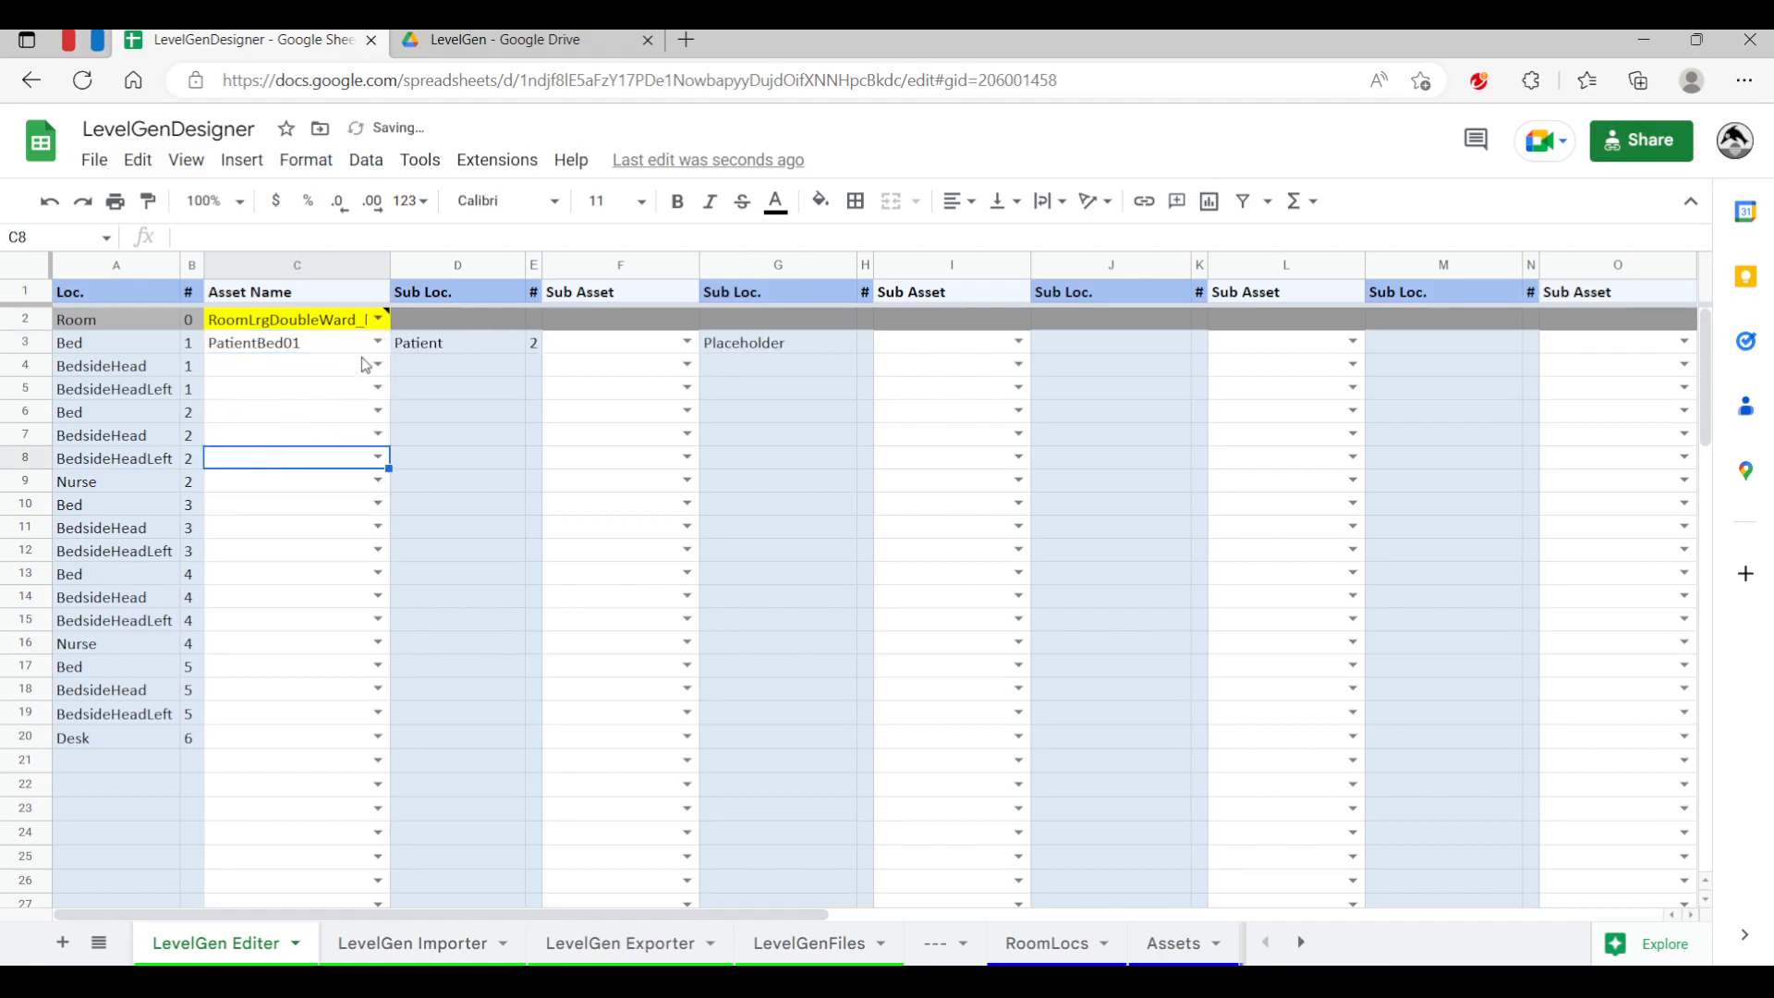
Swap the first Bed's asset to OperatingTable01 and then to ExaminationBed01
click(377, 342)
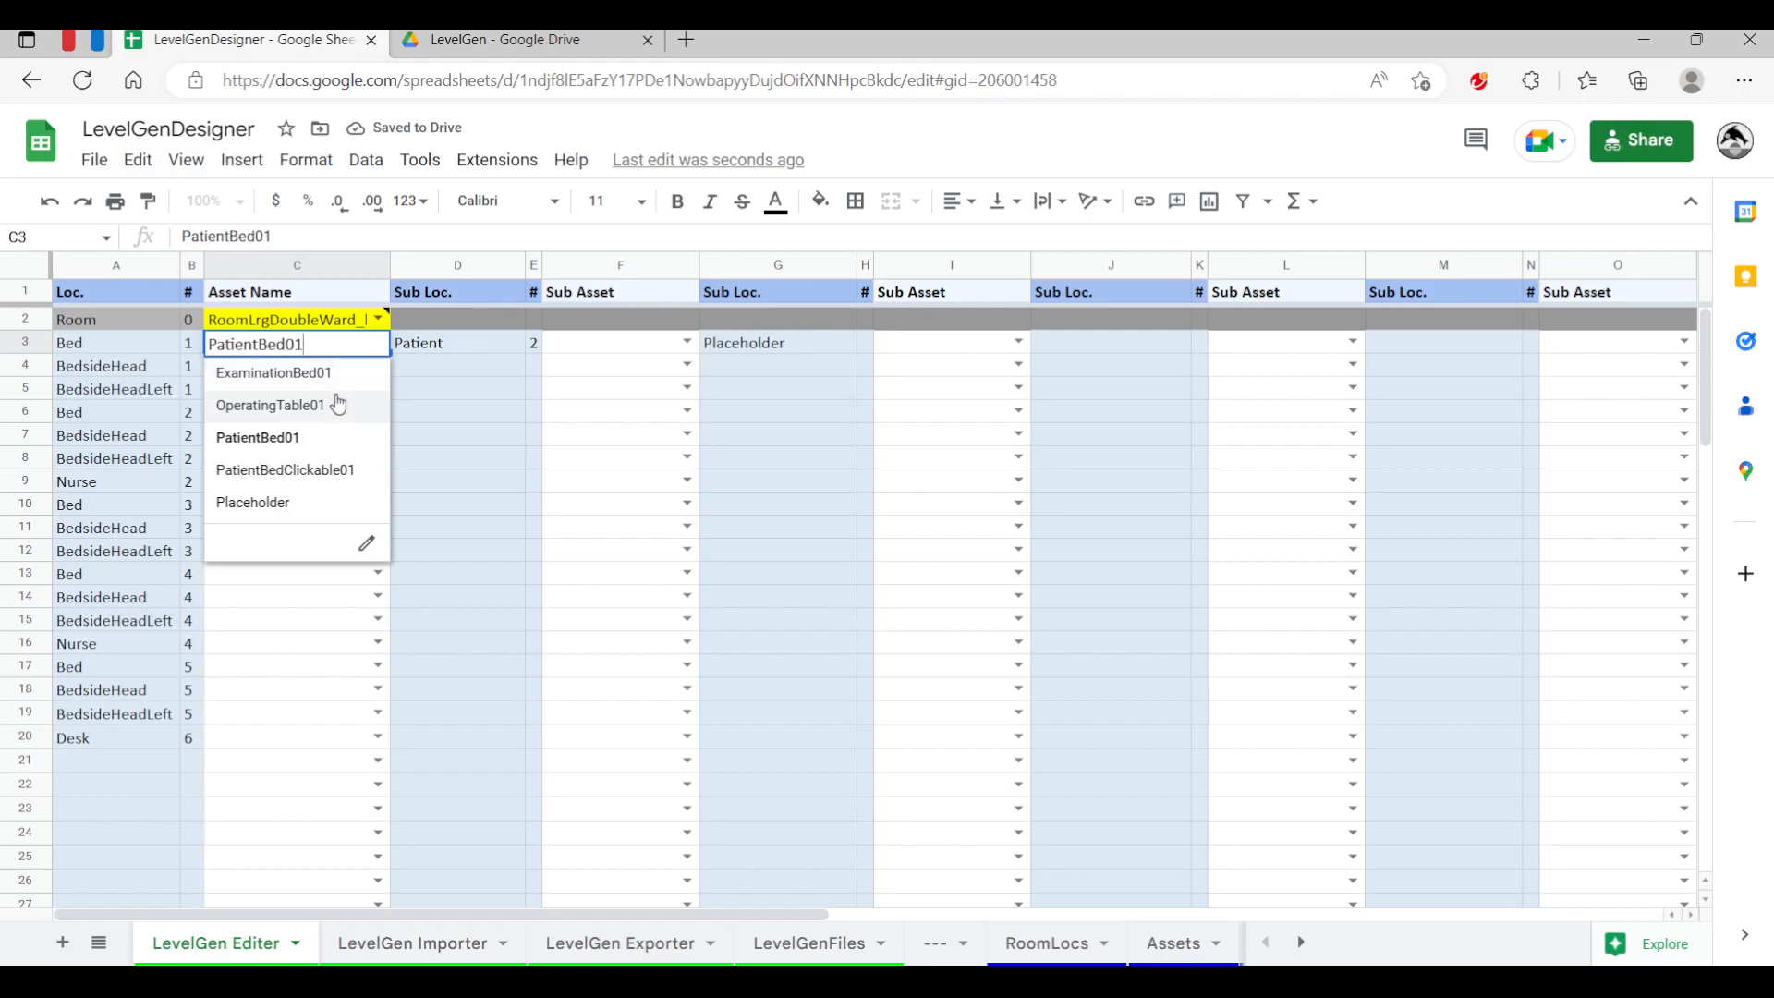
click(338, 405)
click(379, 344)
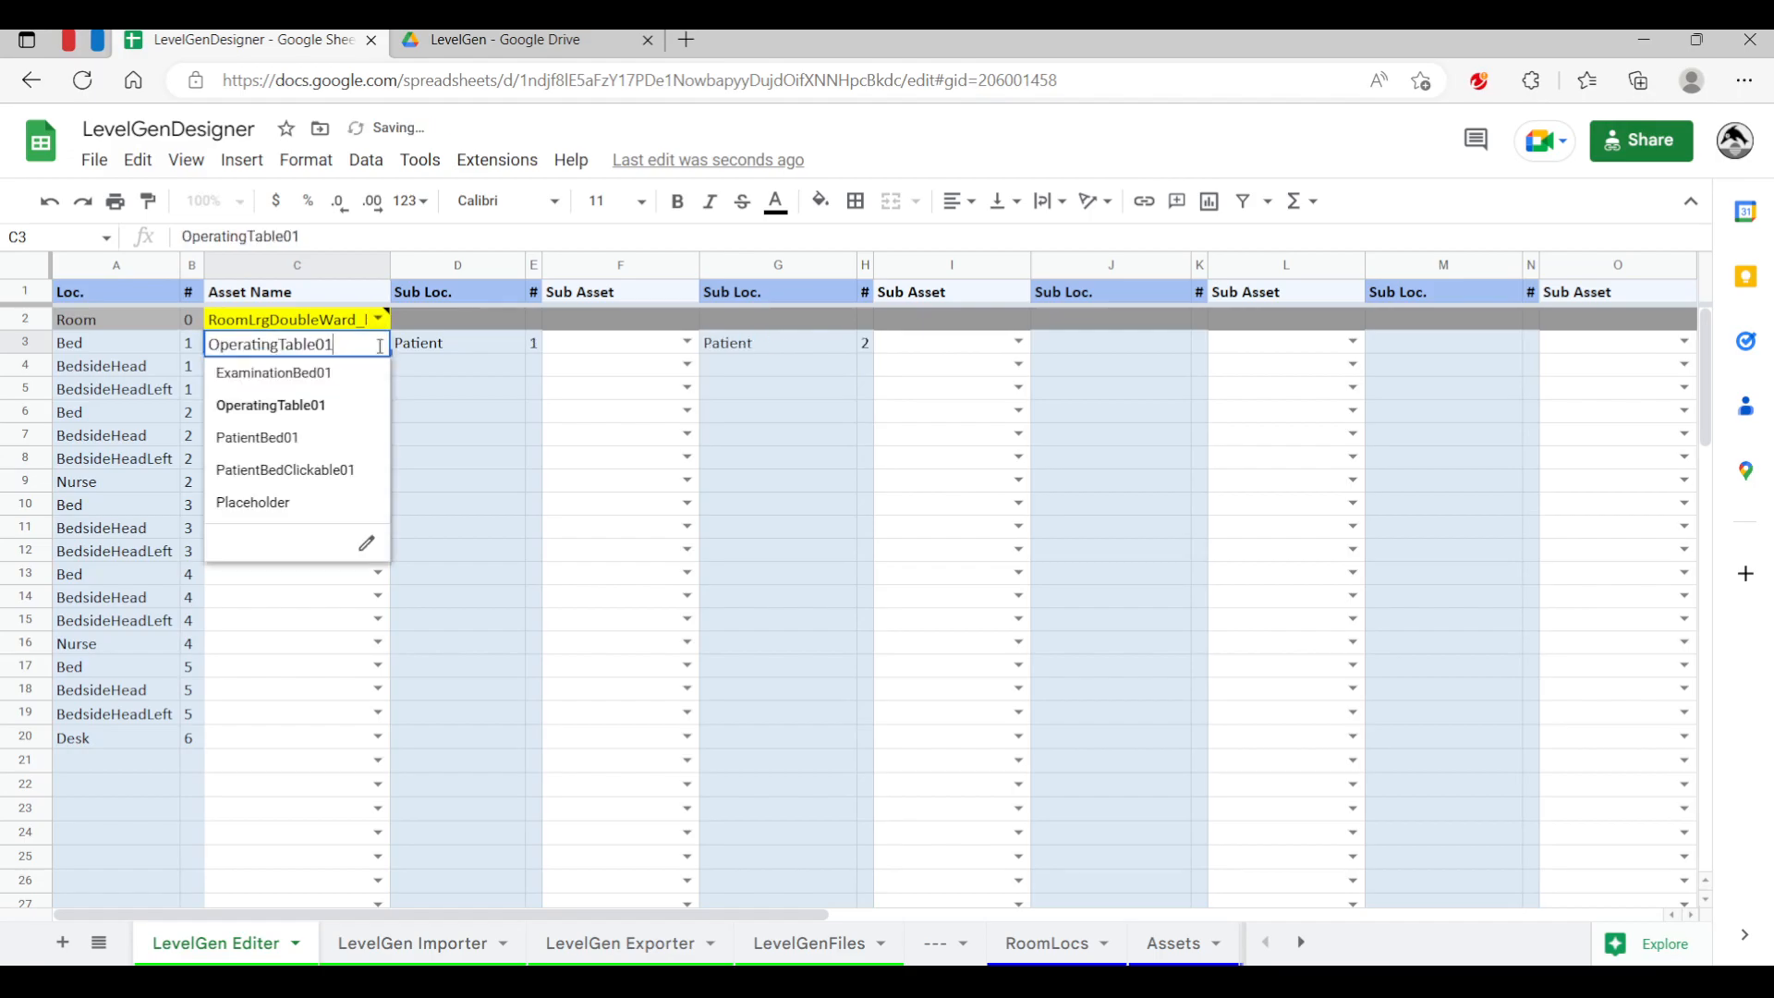
click(314, 374)
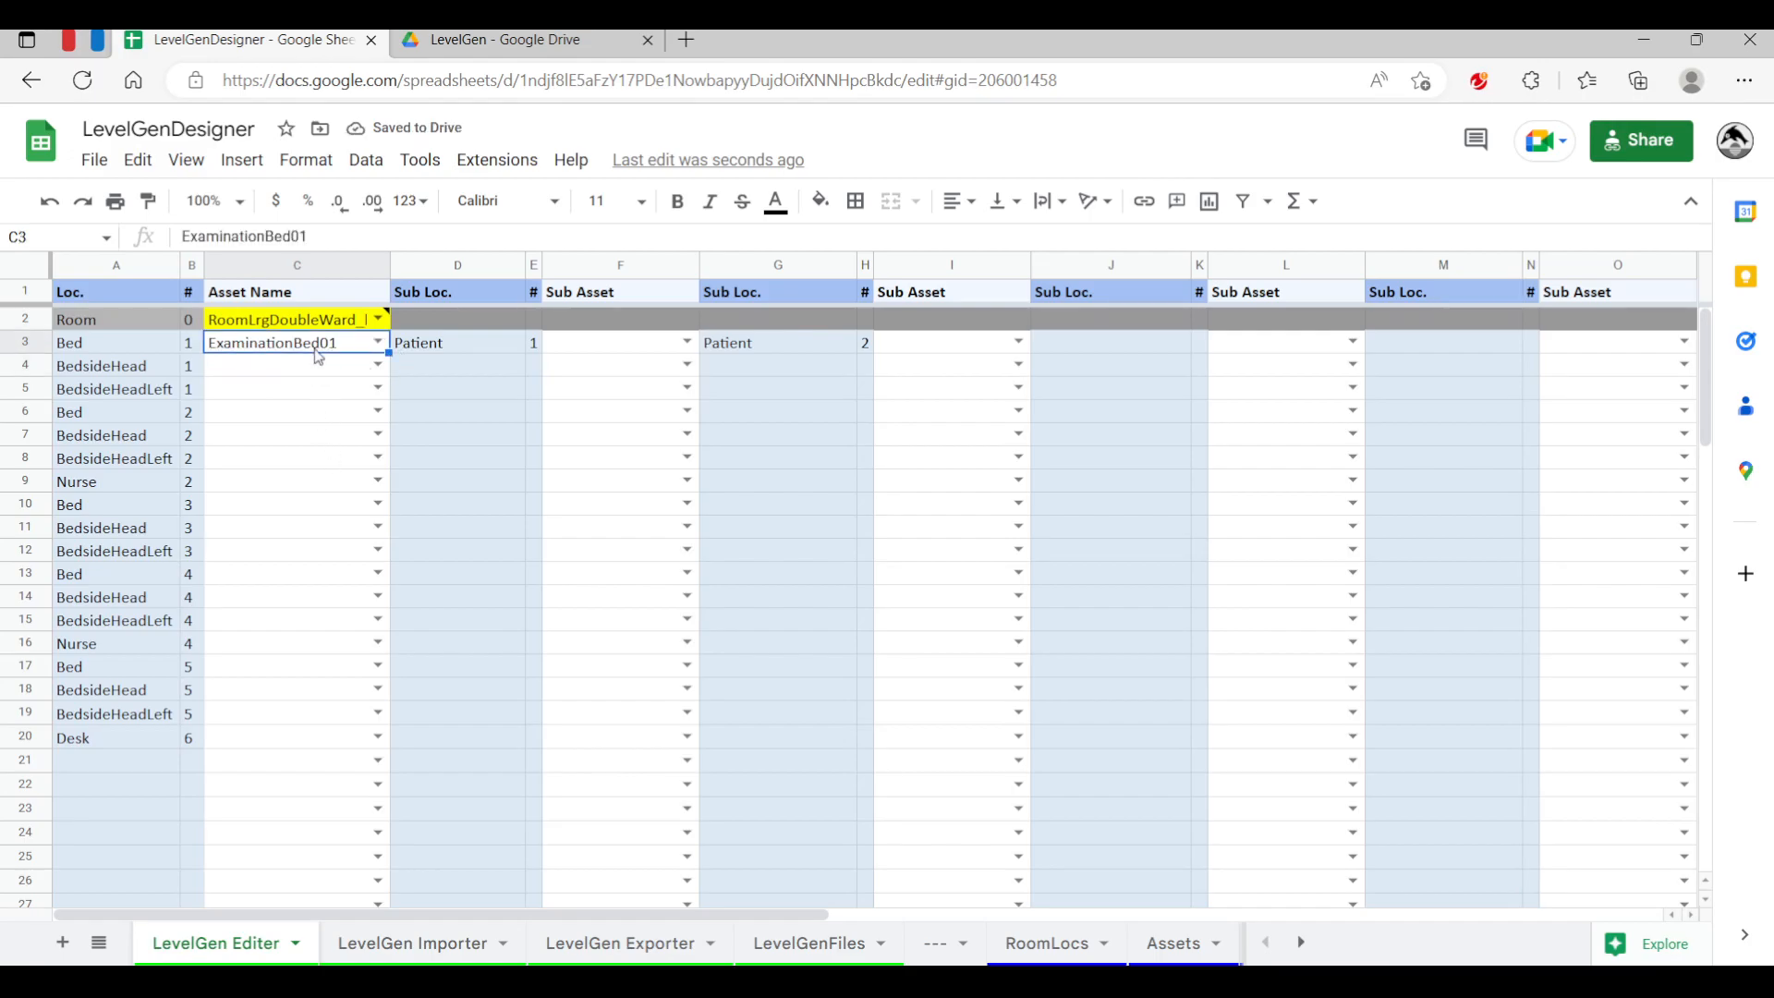
Clear the first Bed's asset name
key(Delete)
key(Down)
key(Down)
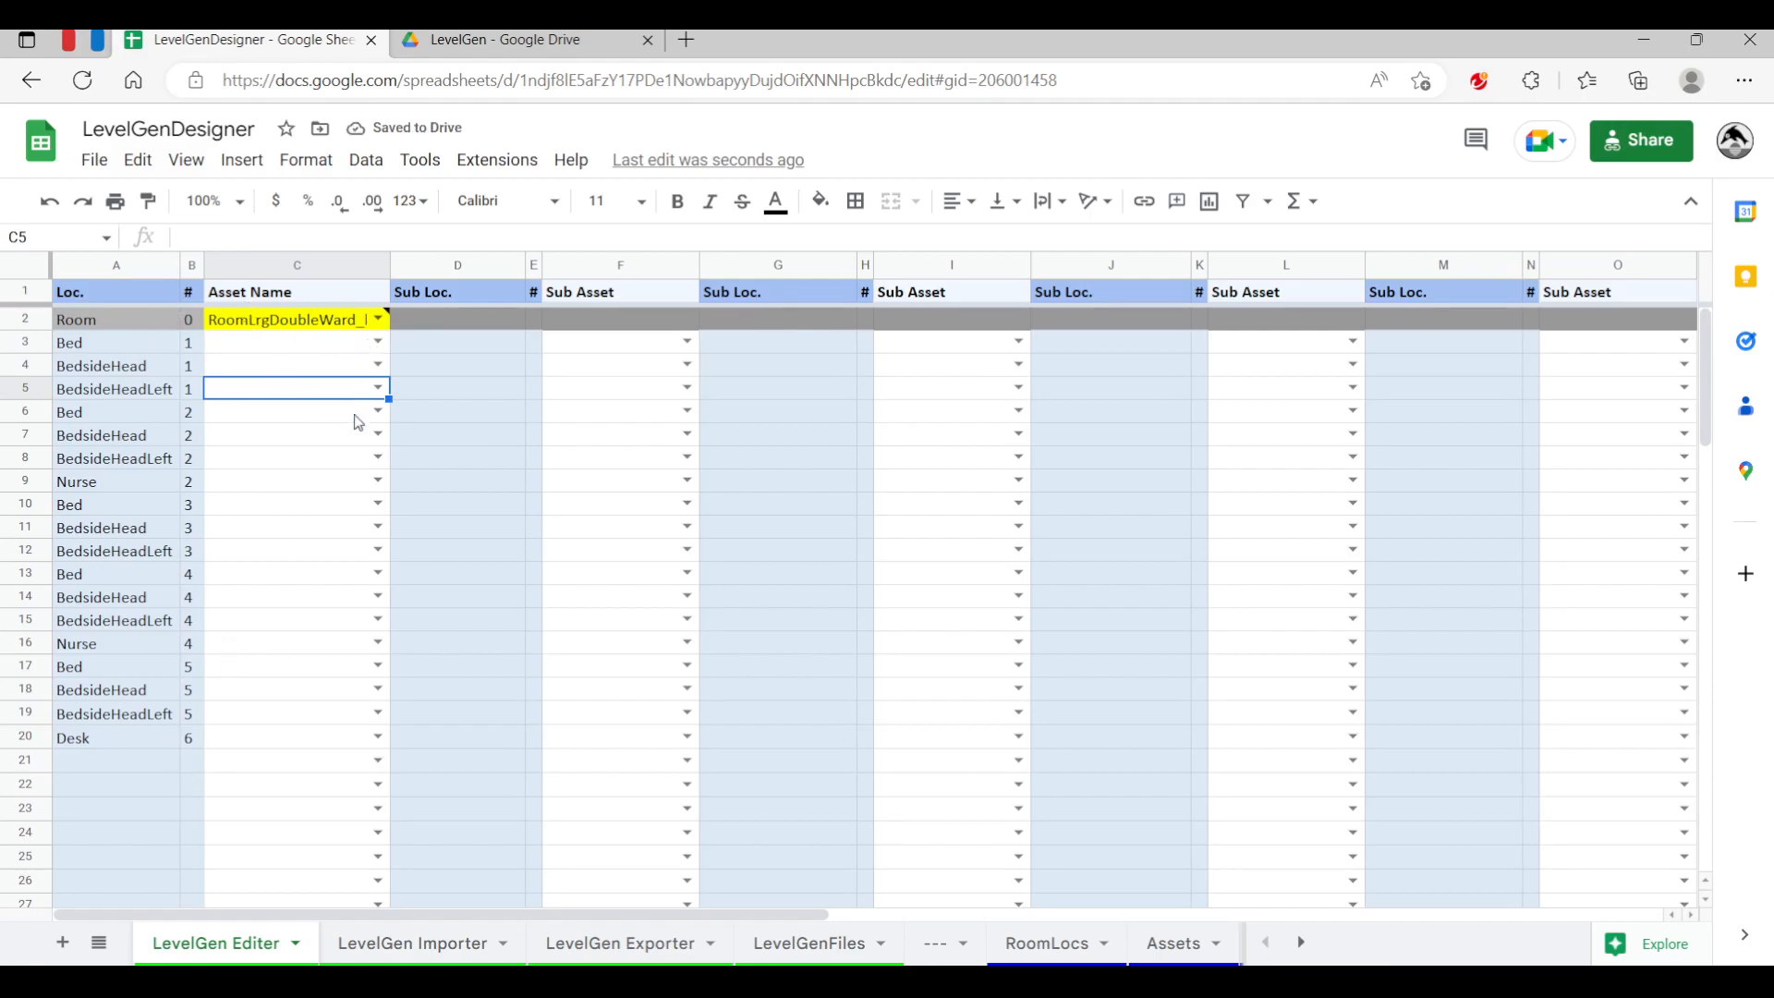
Clear the room's asset name so the location list resets
click(377, 387)
click(307, 393)
click(347, 323)
key(Delete)
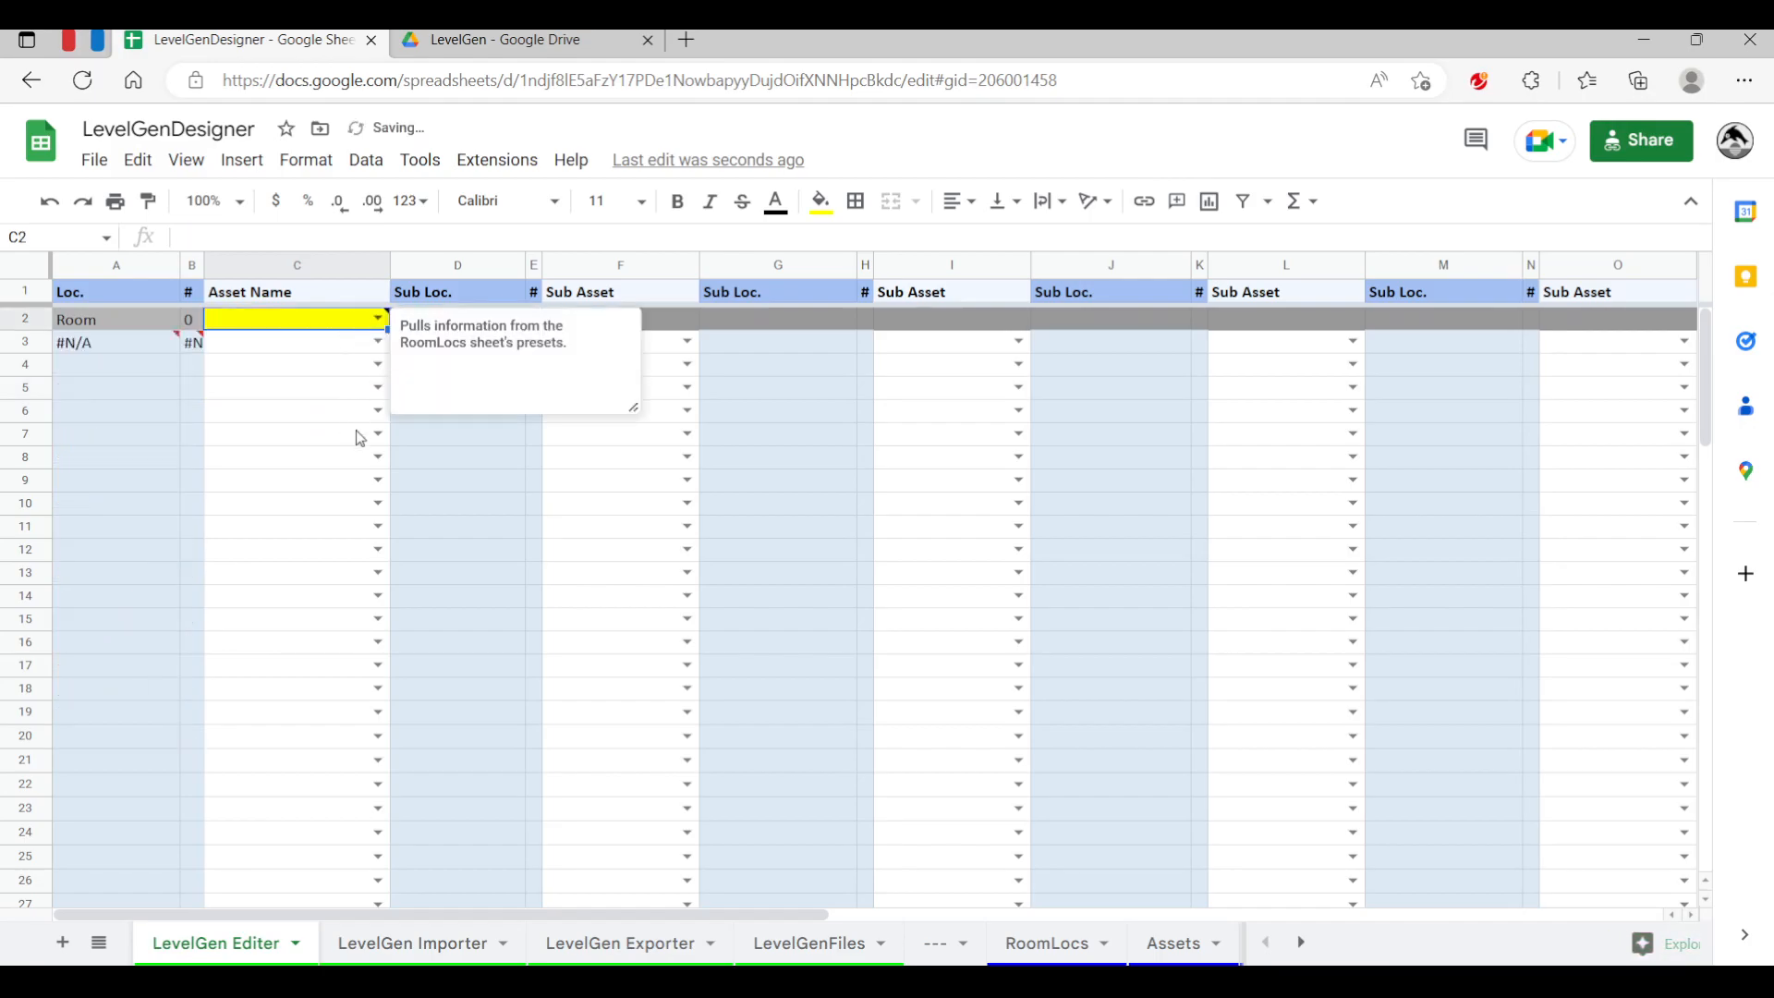
Open the File name dropdown on the LevelGen Importer sheet to check the available level files
click(351, 504)
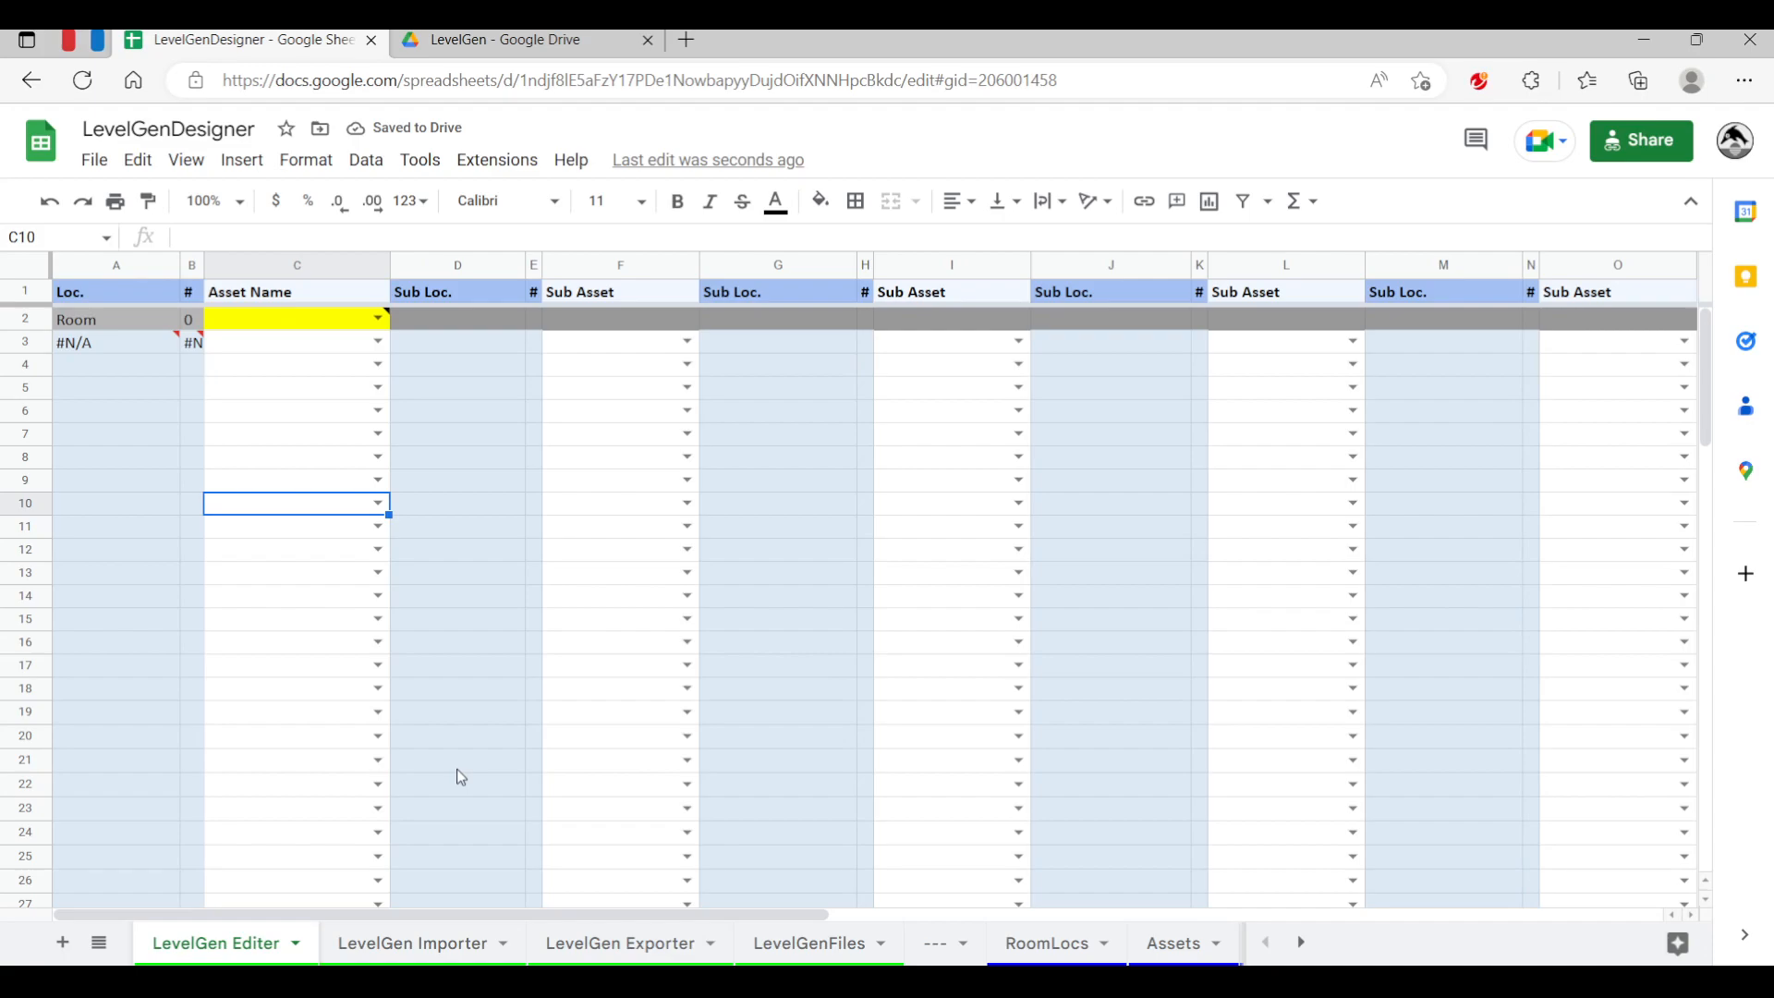
click(413, 951)
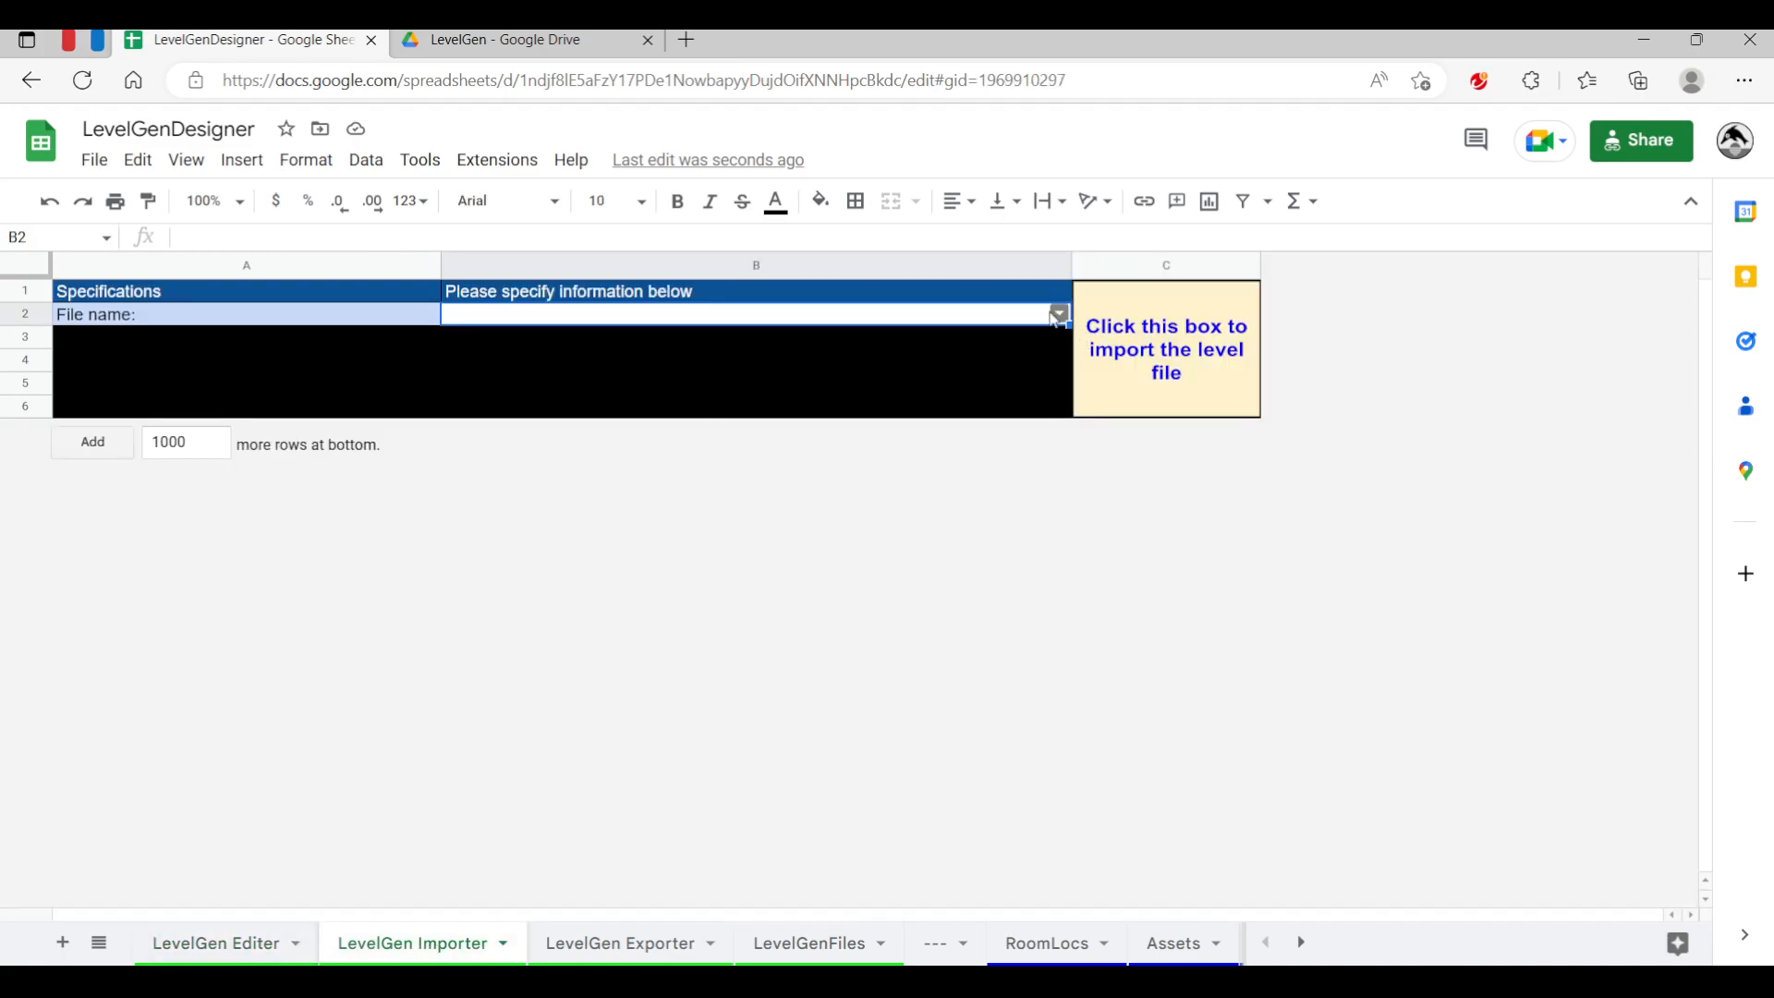
click(1059, 315)
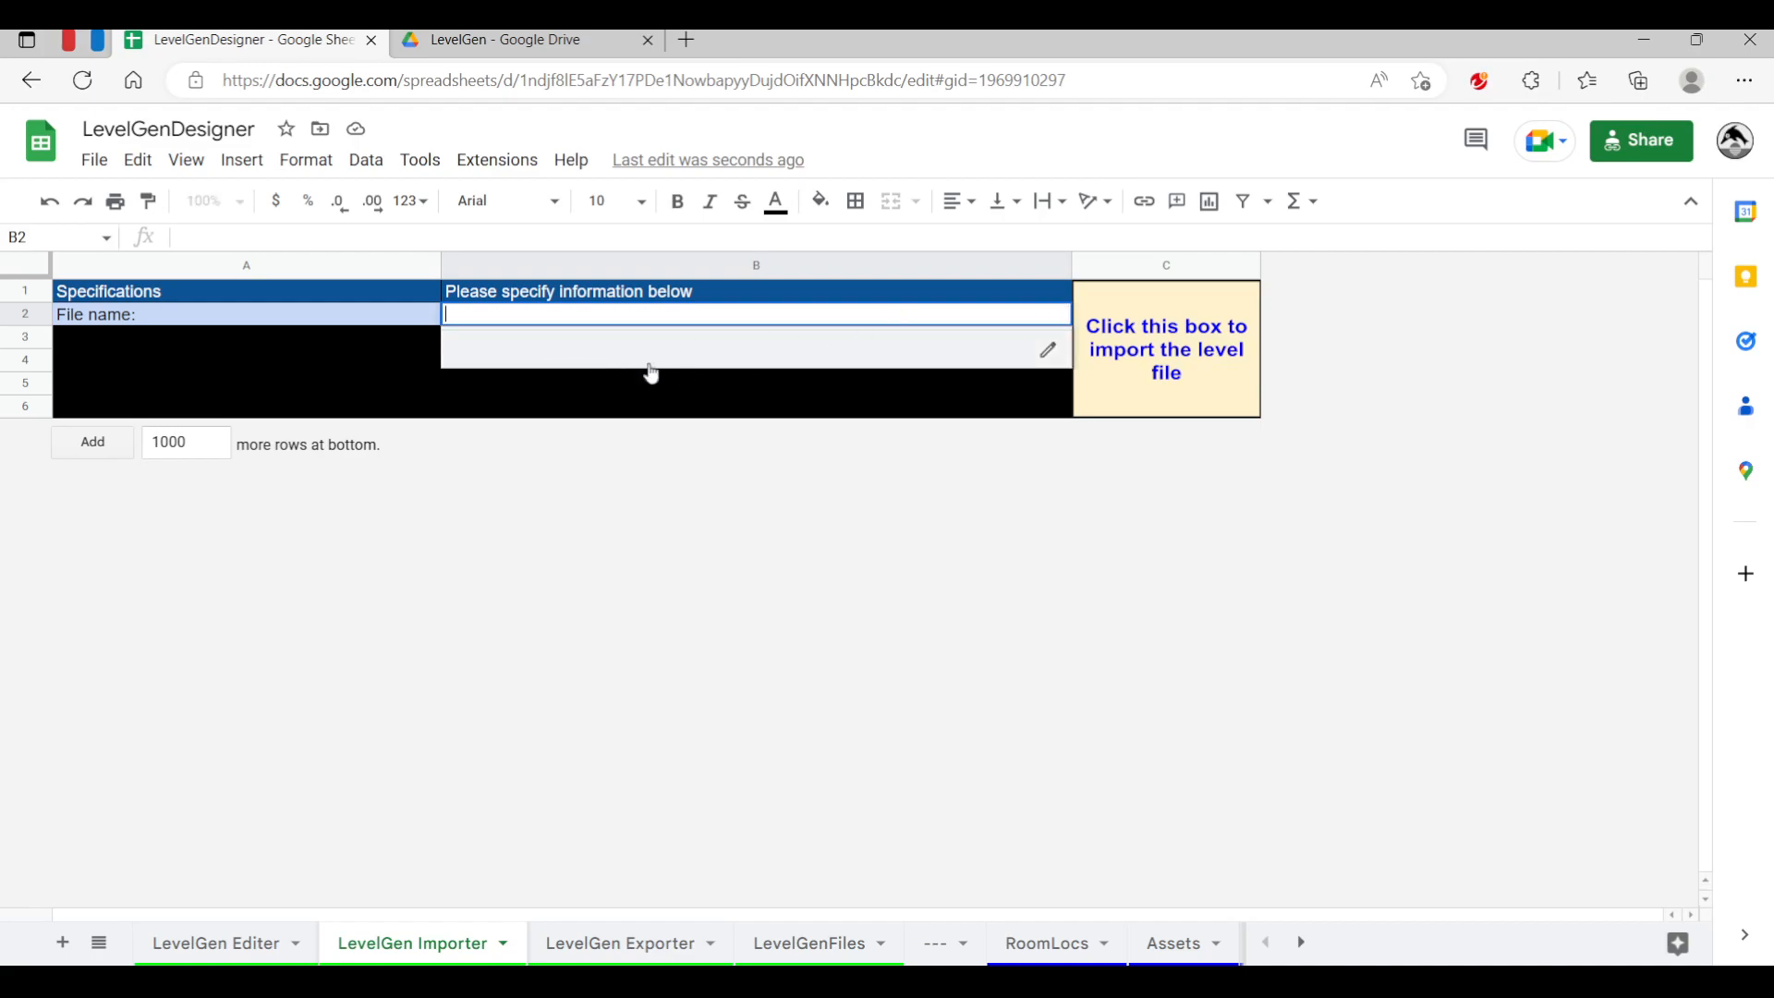
click(308, 322)
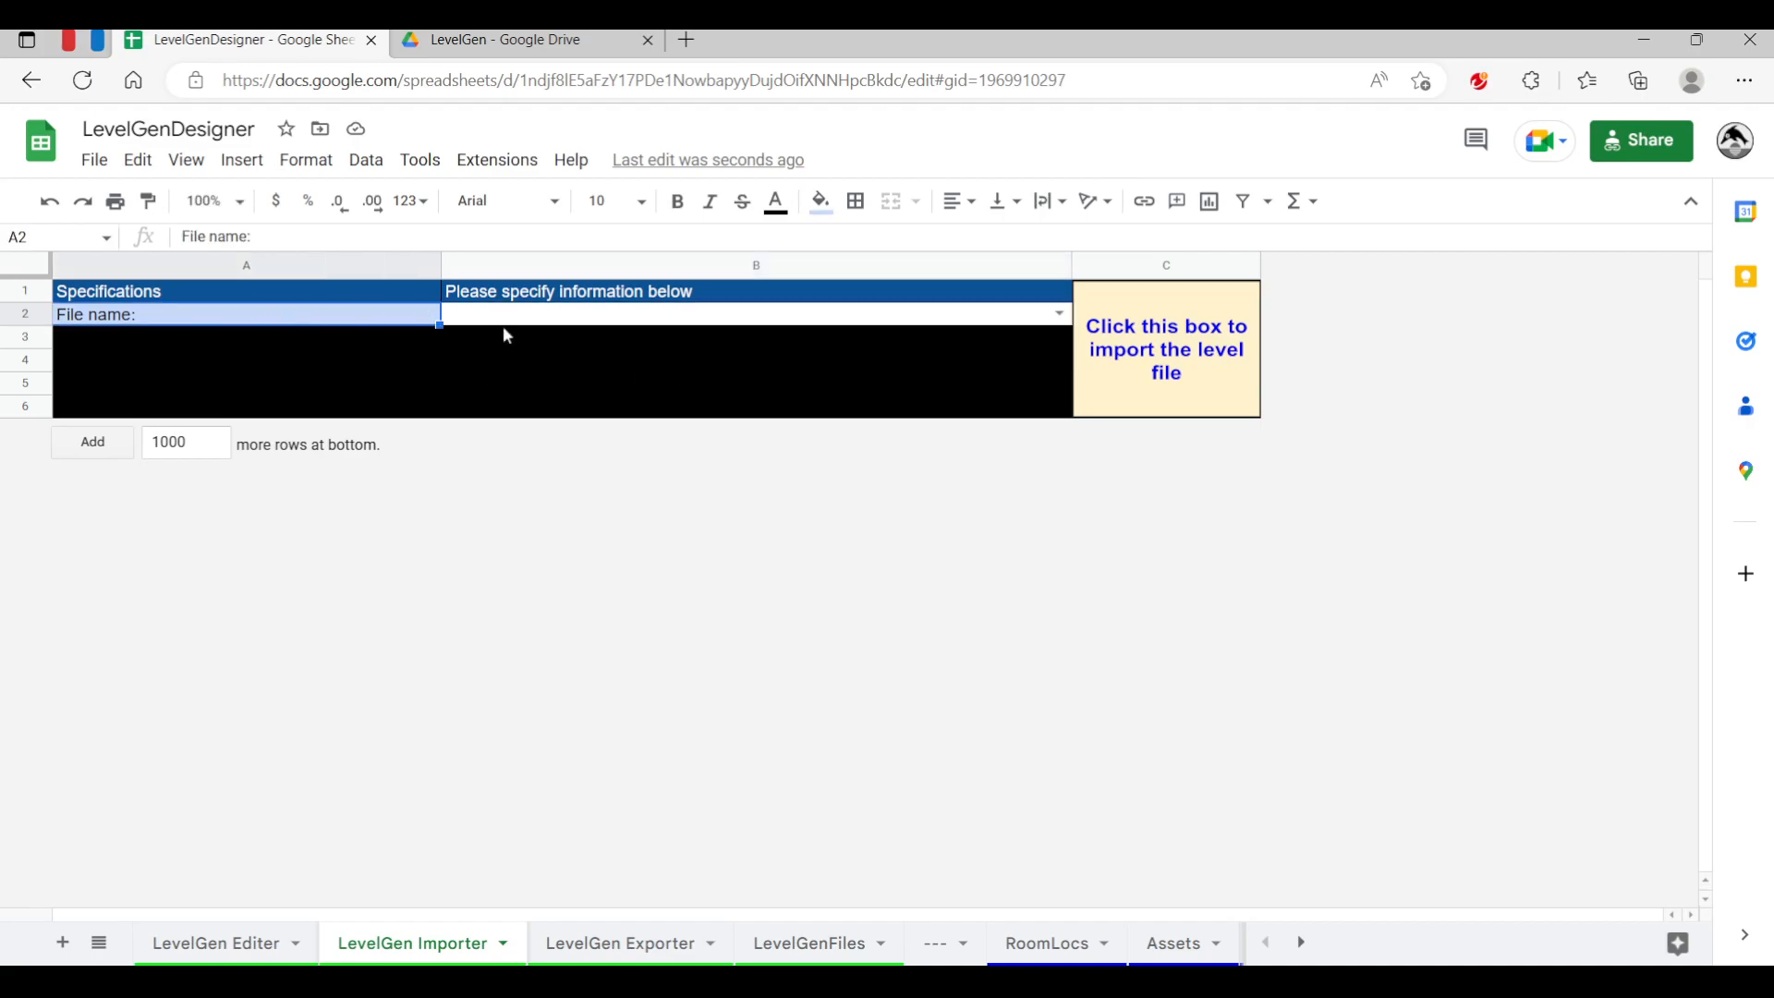
Clear the File ID entries in rows 2 to 10 on the LevelGenFiles sheet
click(808, 954)
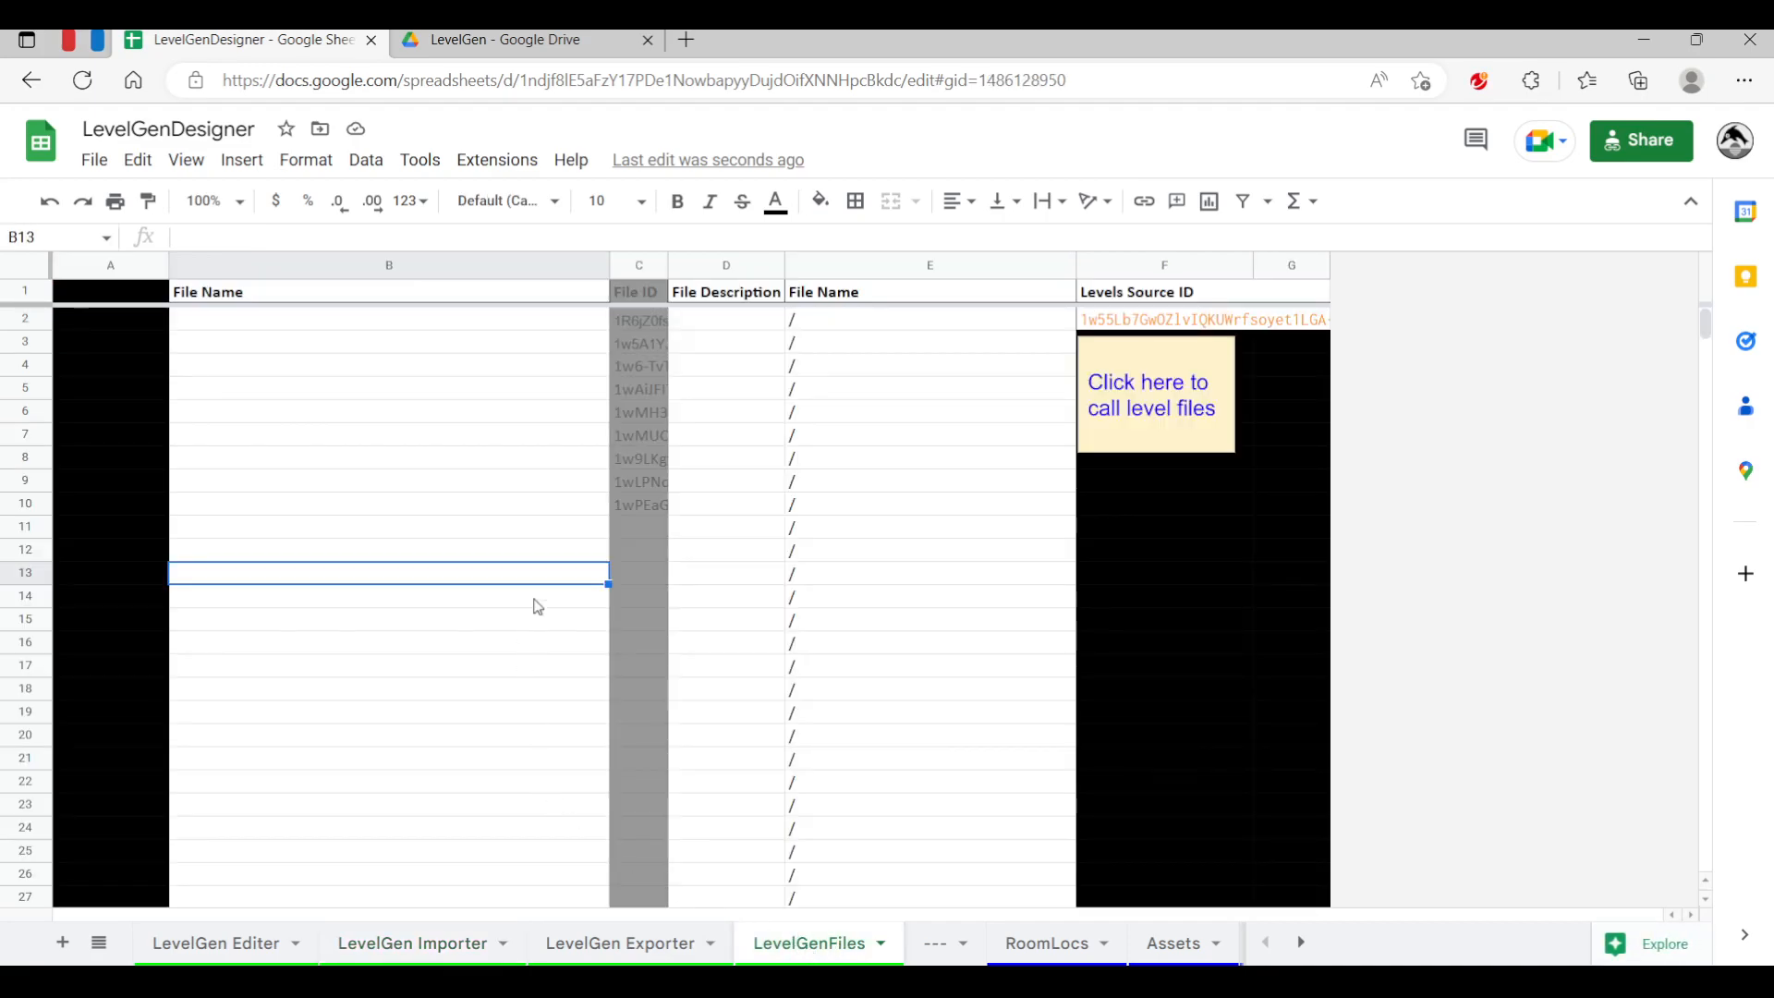
drag(638, 320, 647, 504)
key(Delete)
click(546, 553)
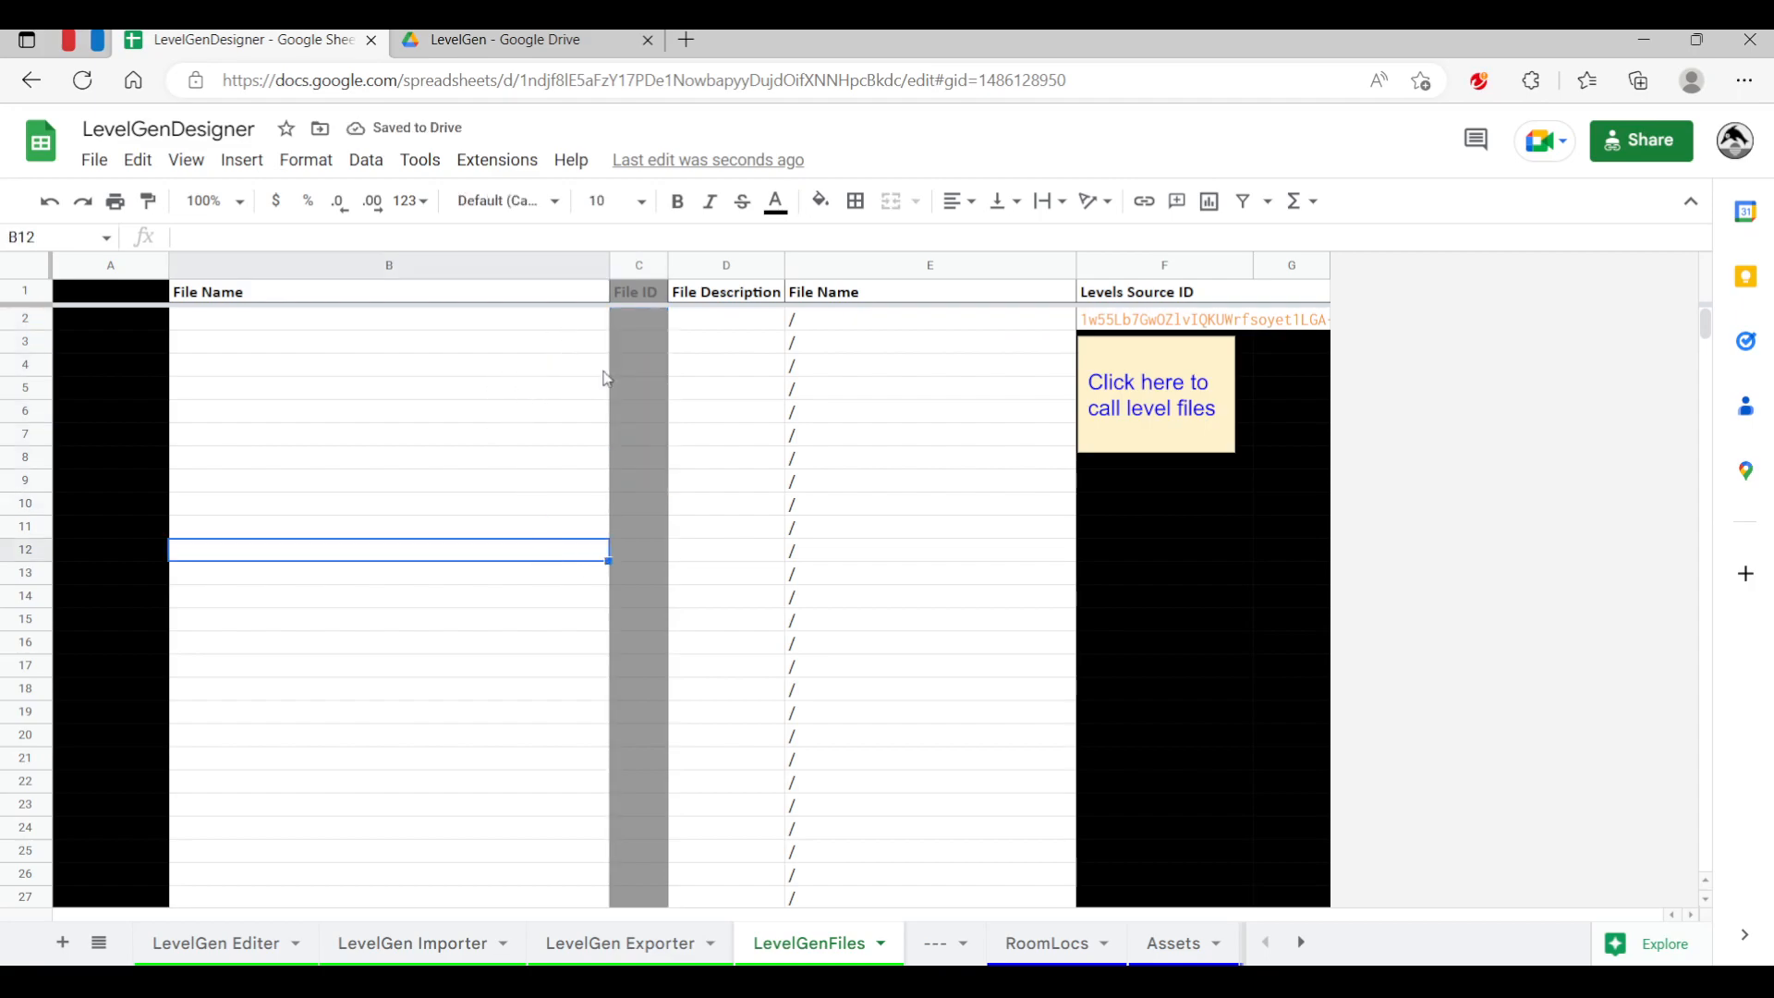
Compare the Levels Source ID with the LevelGen folder ID in the Google Drive address
click(1128, 323)
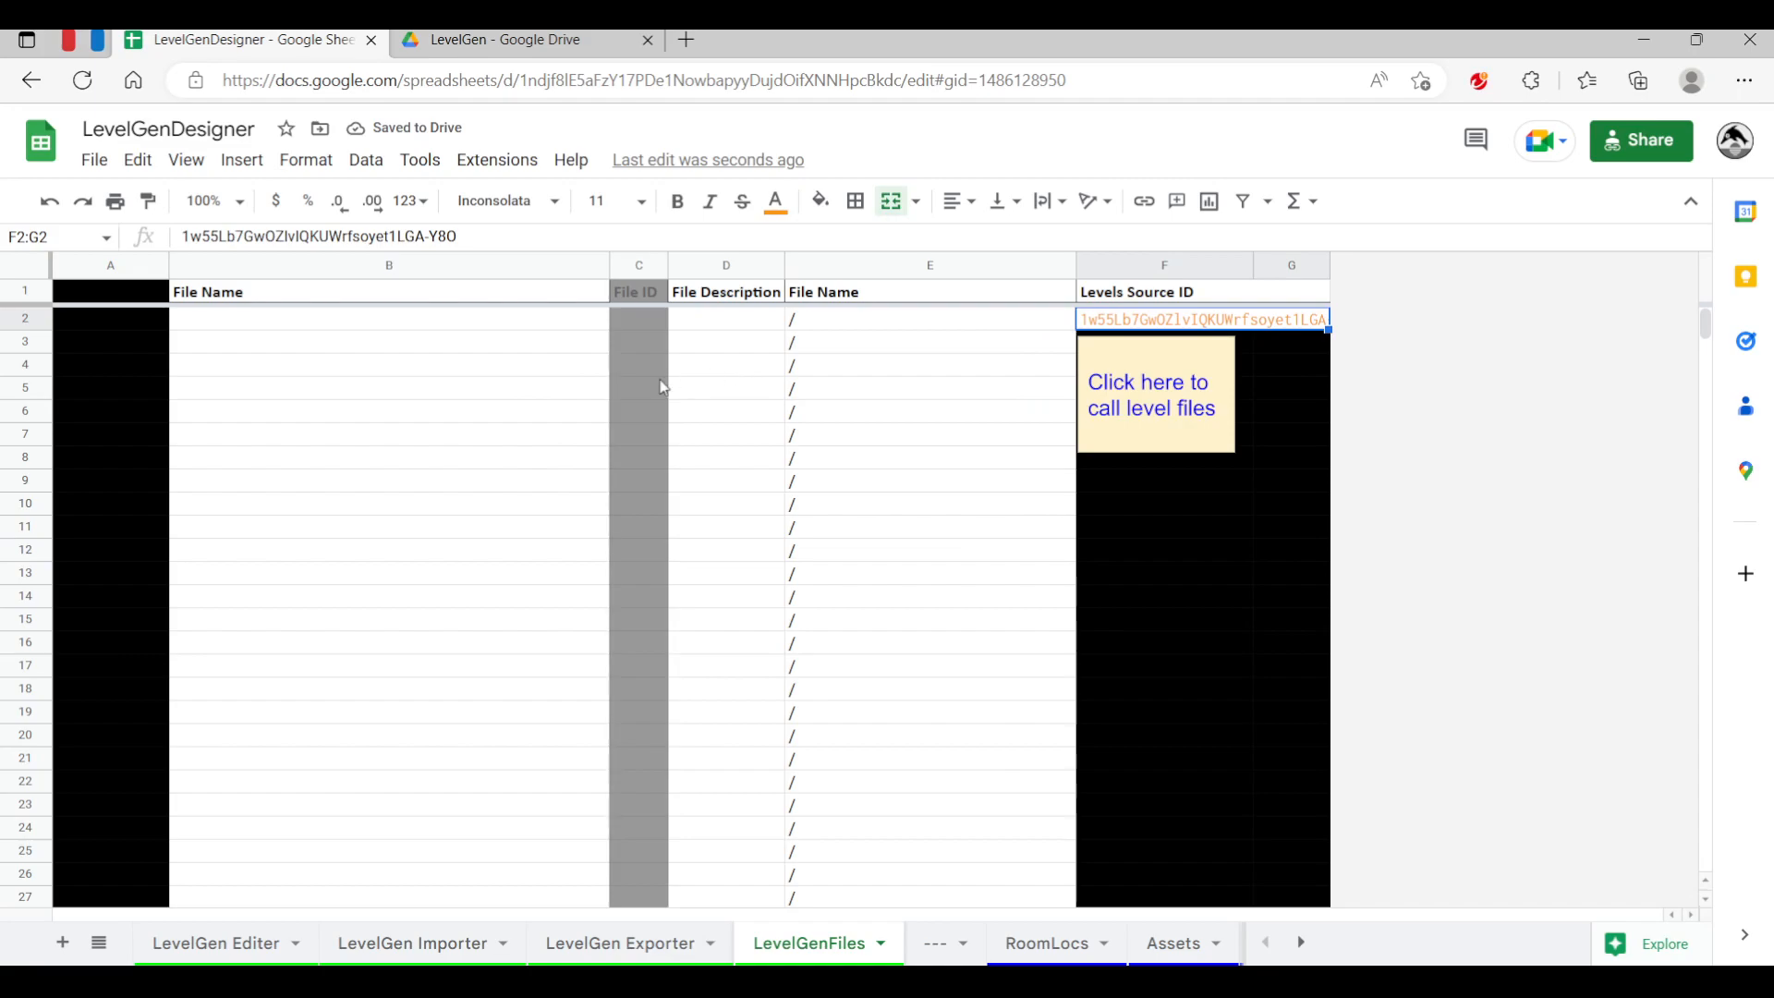
click(386, 325)
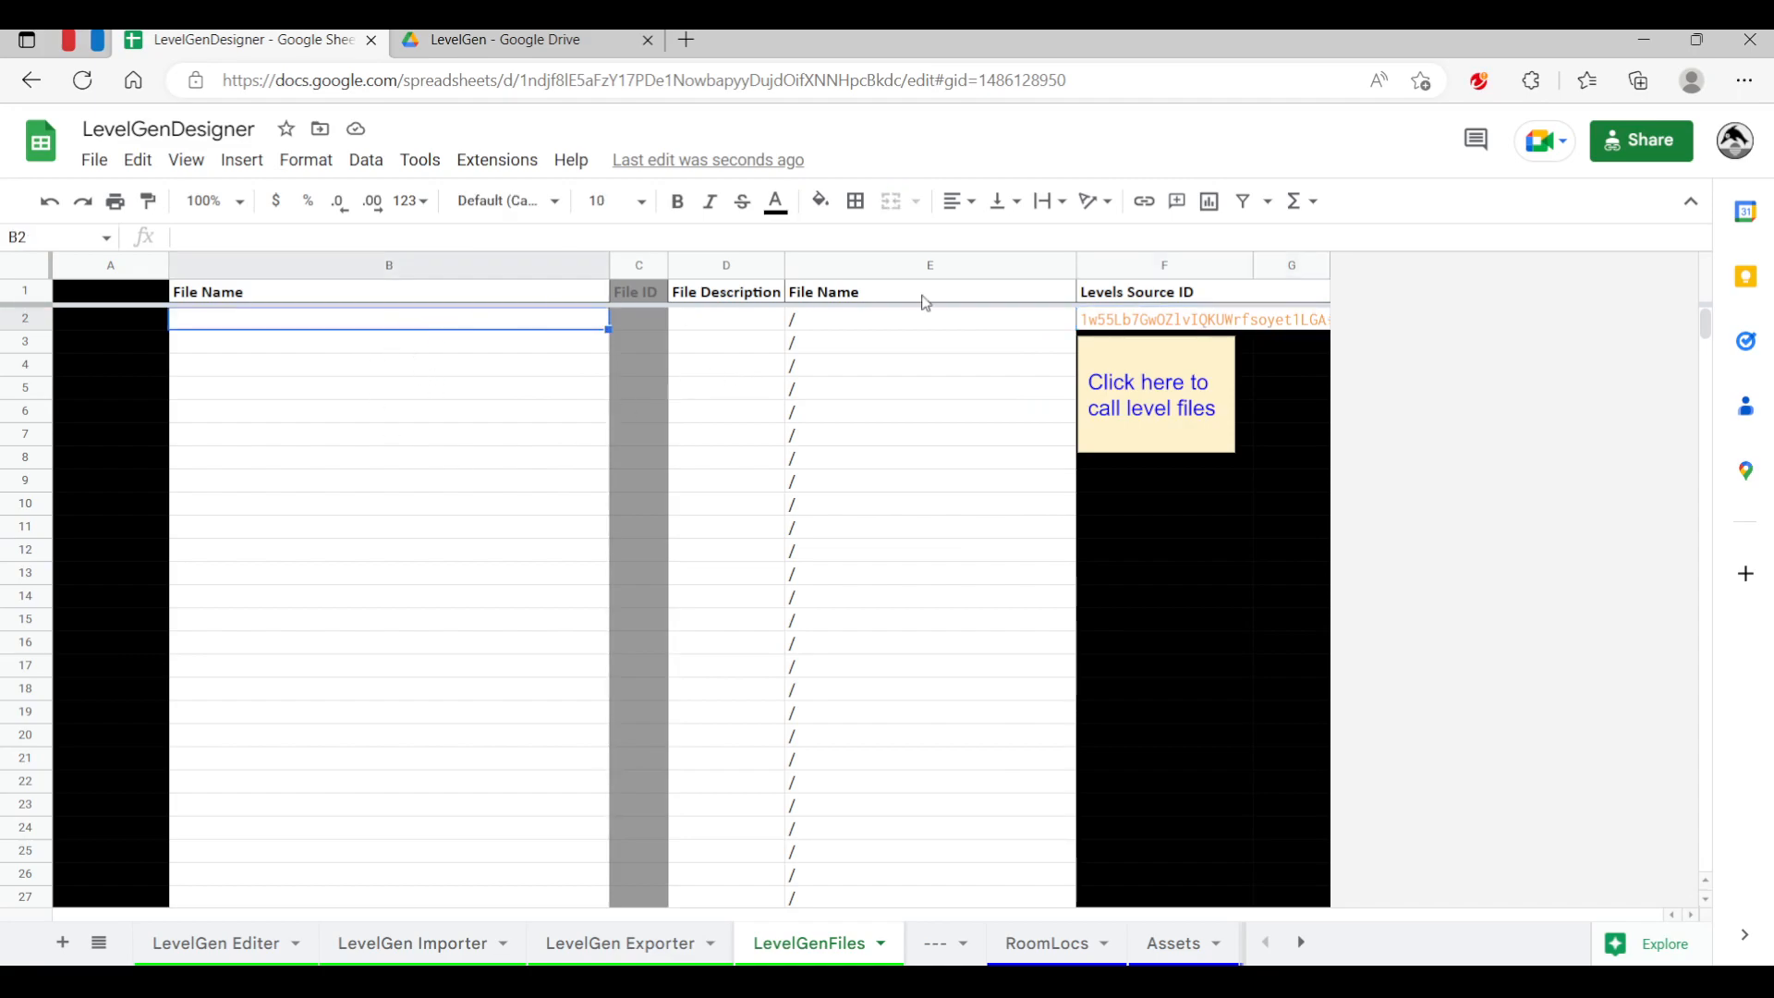
click(1156, 321)
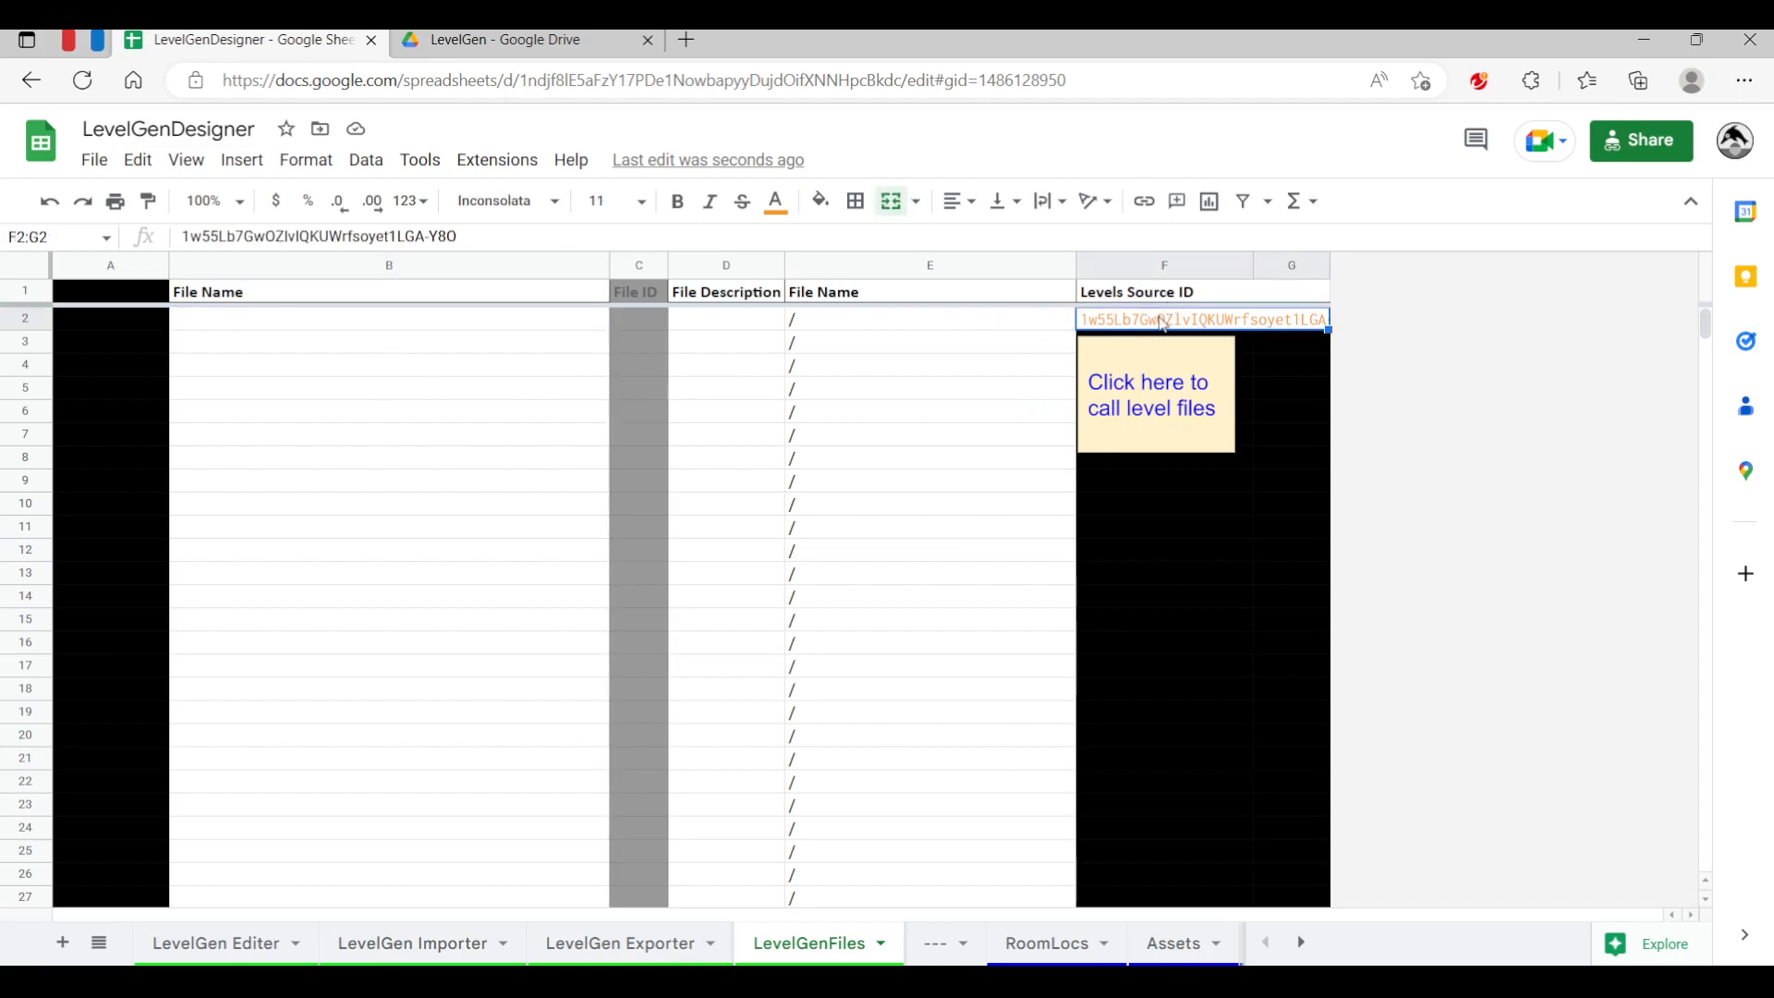
click(491, 37)
click(537, 81)
drag(537, 82, 828, 85)
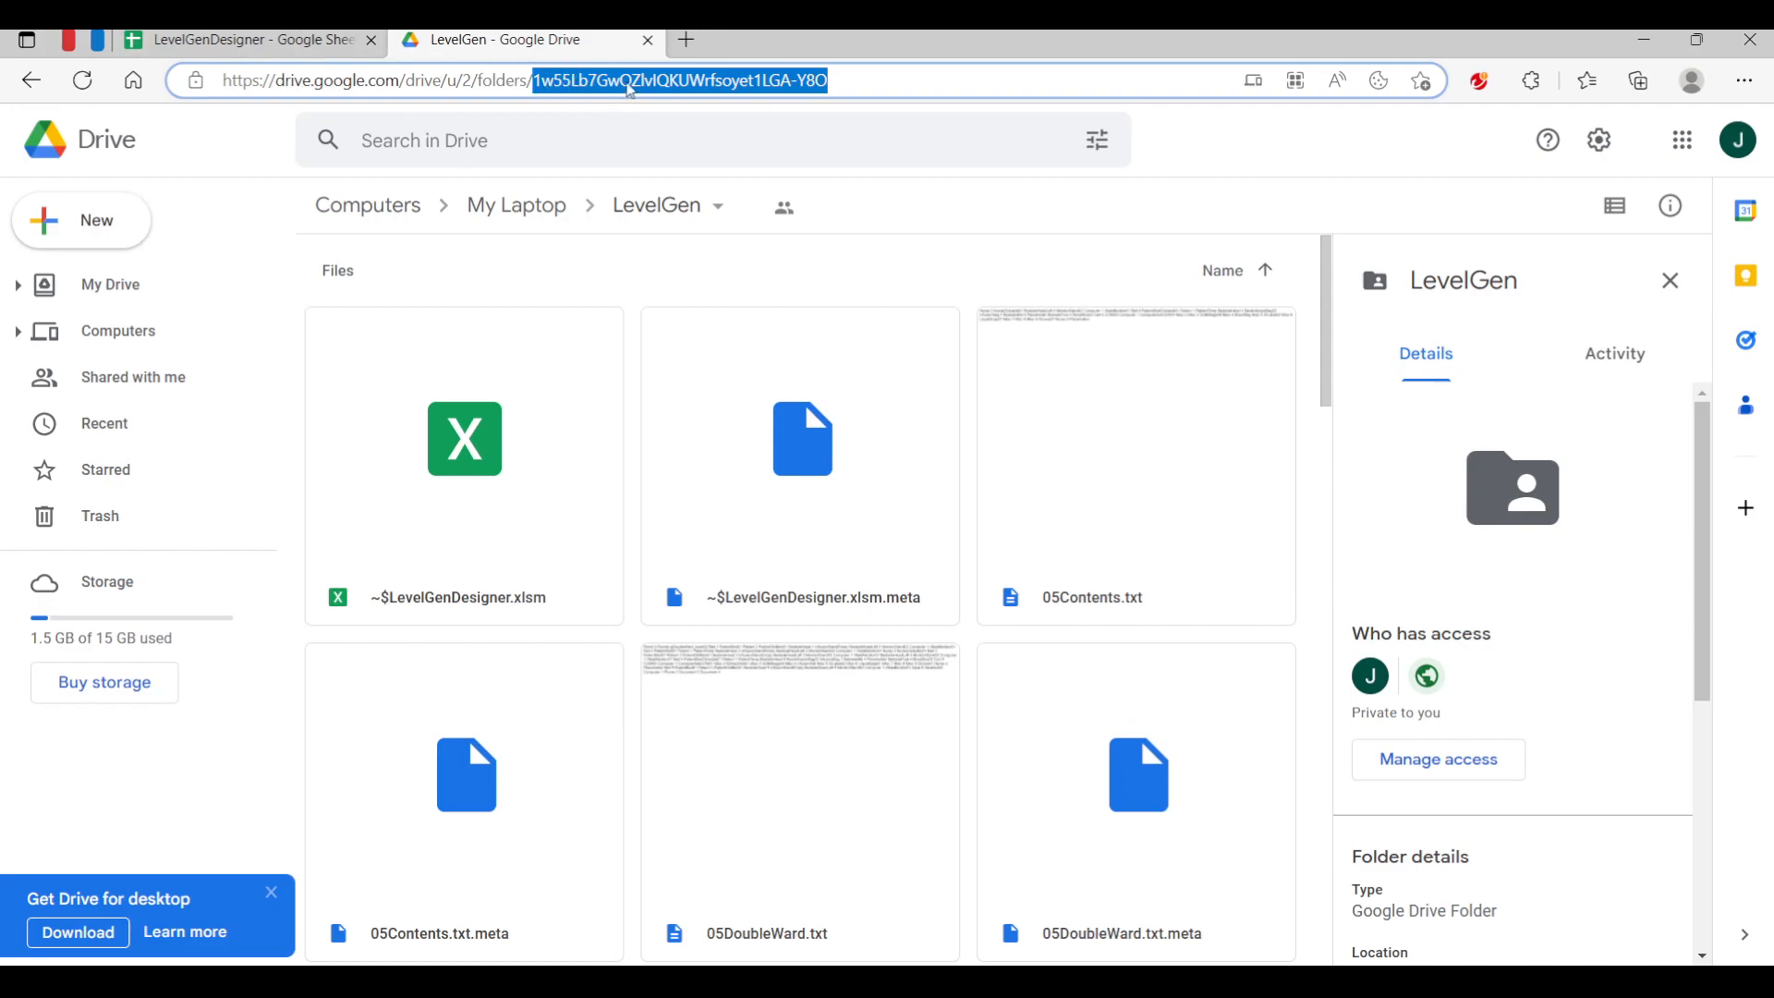
click(242, 40)
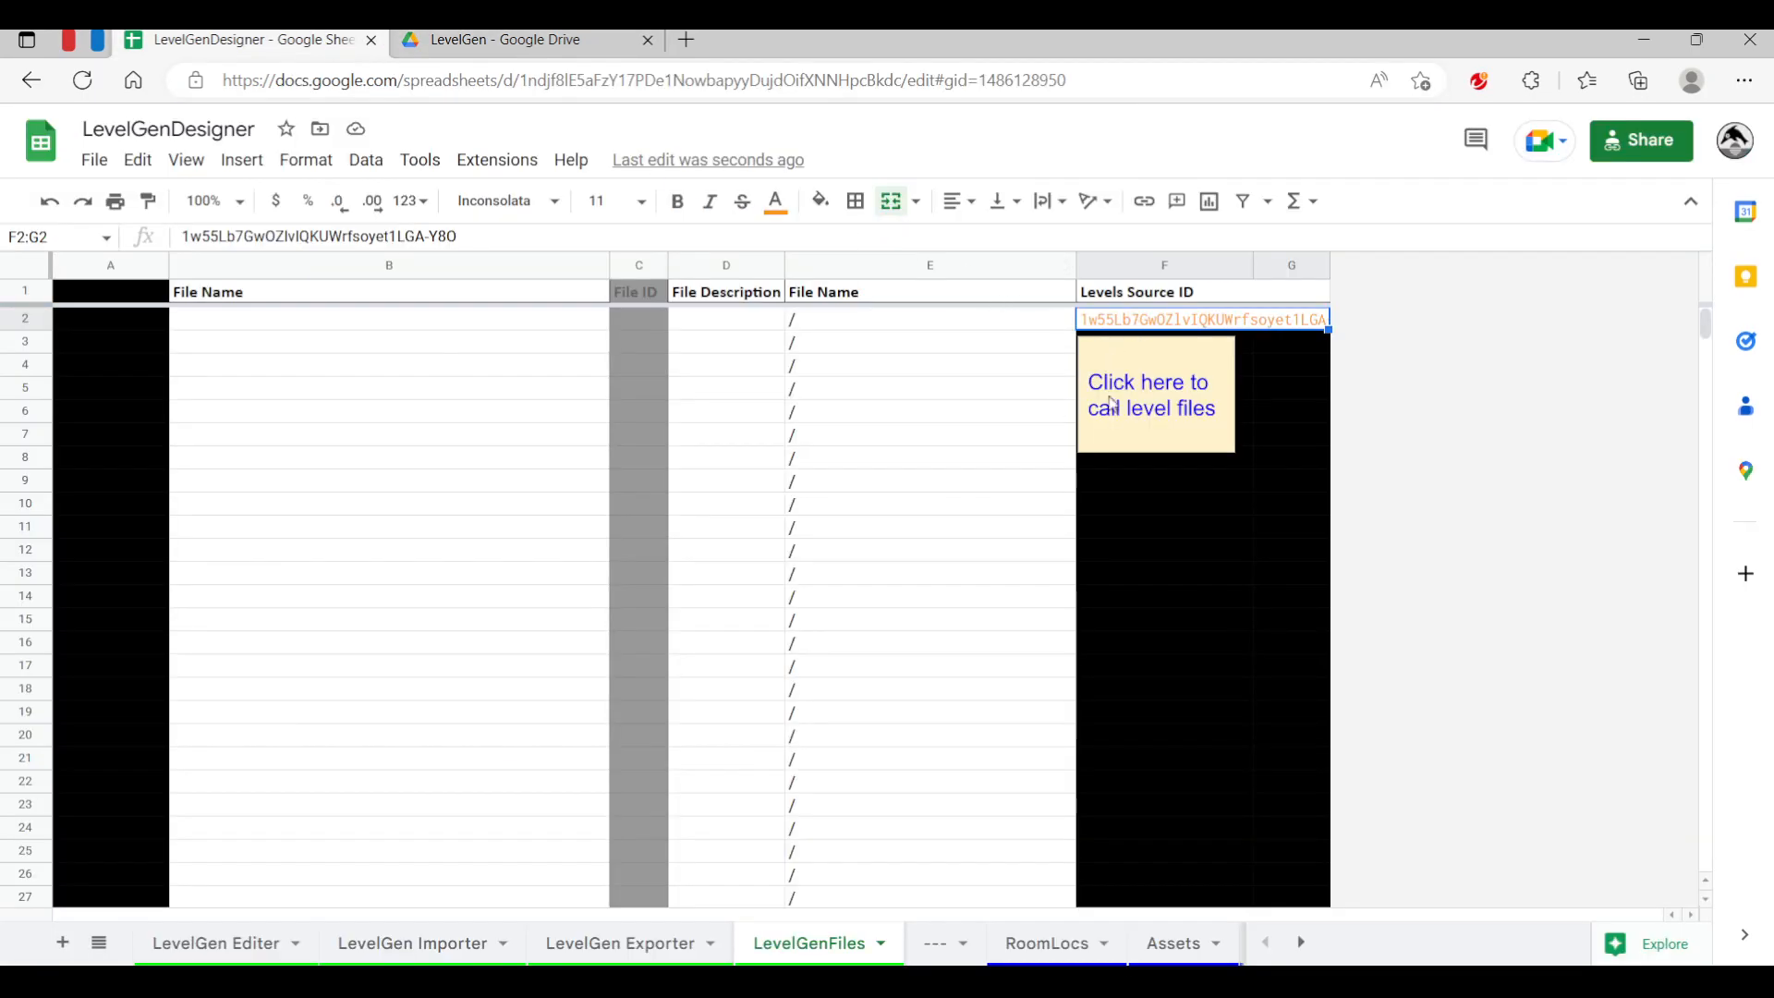
Run the call-level-files button to list the folder's level files
click(1162, 395)
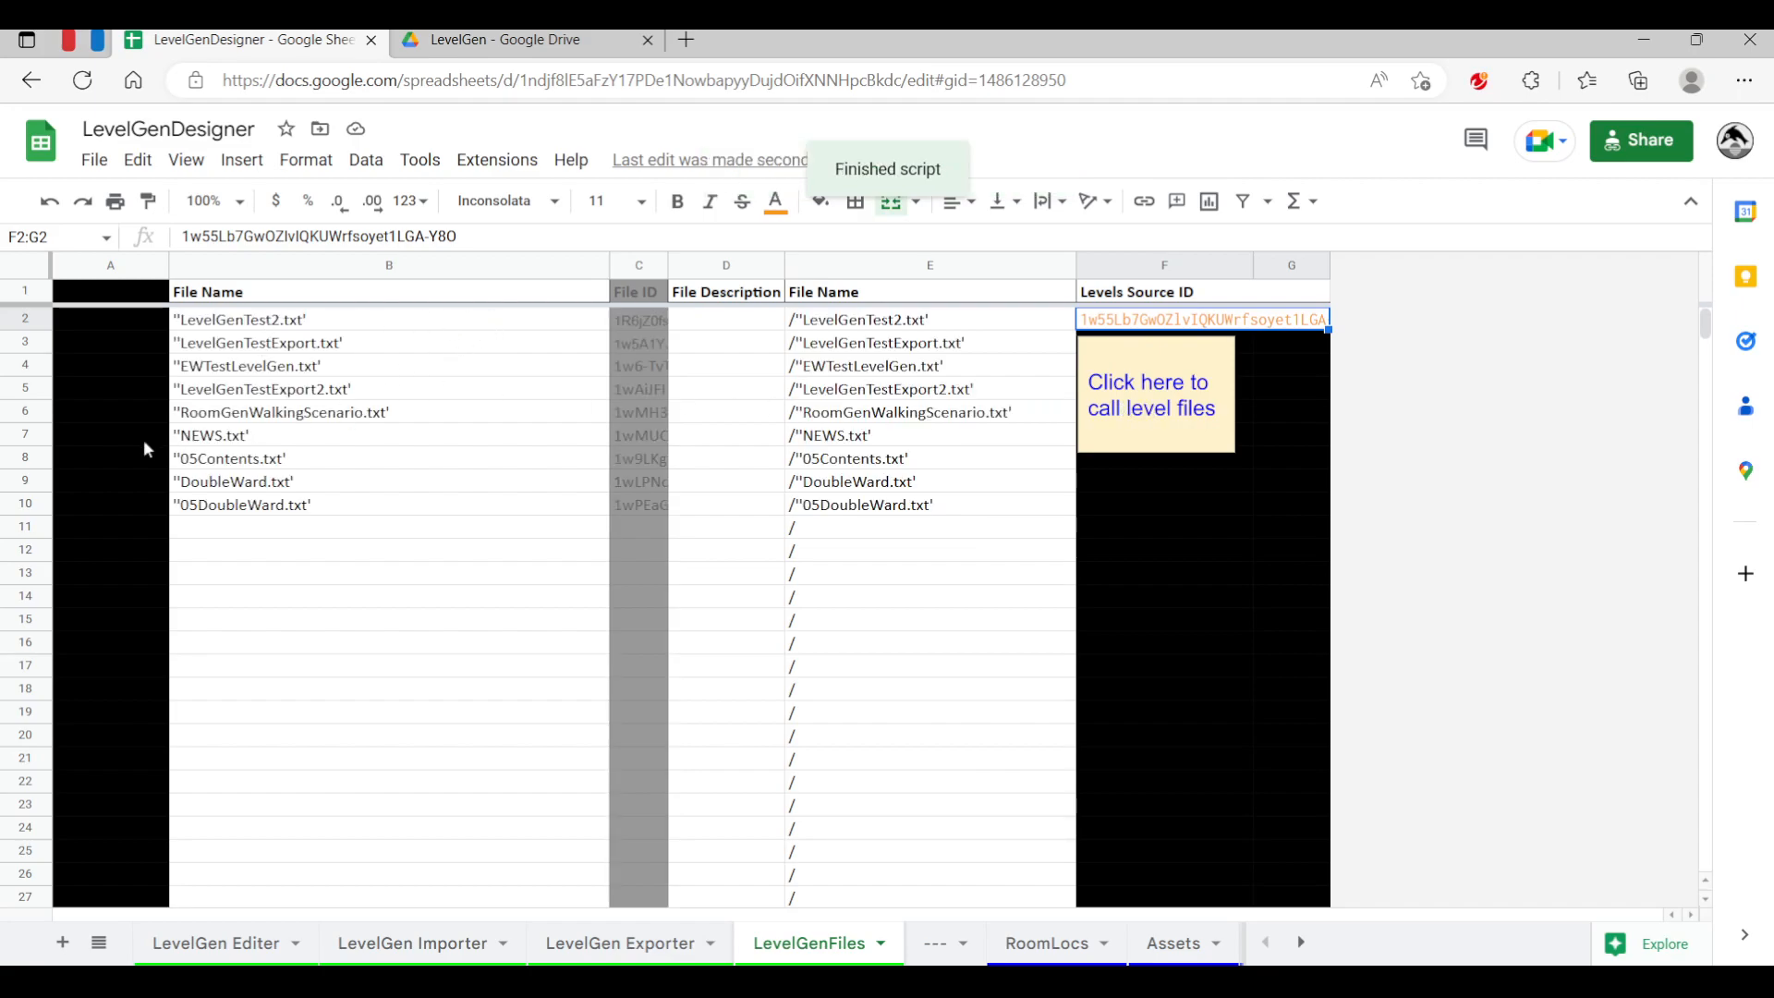
drag(280, 325, 328, 487)
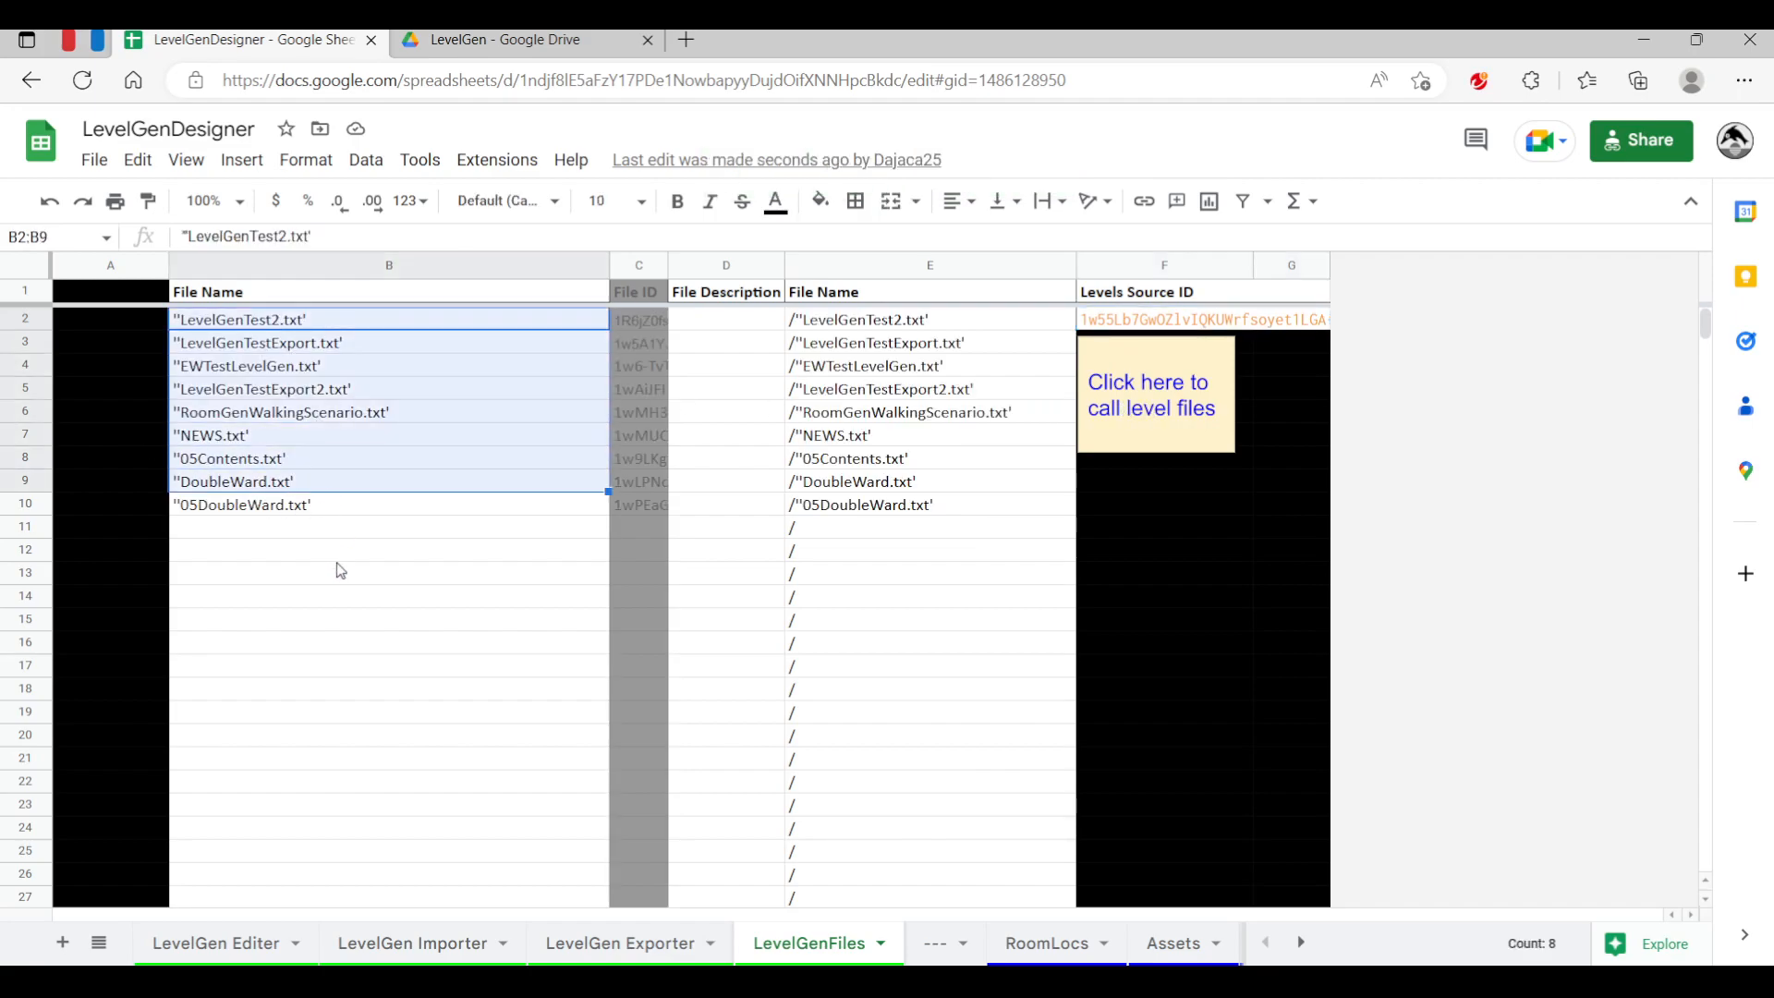
click(374, 550)
Select NEWS.txt as the file name on the LevelGen Importer sheet and run the level import
click(388, 947)
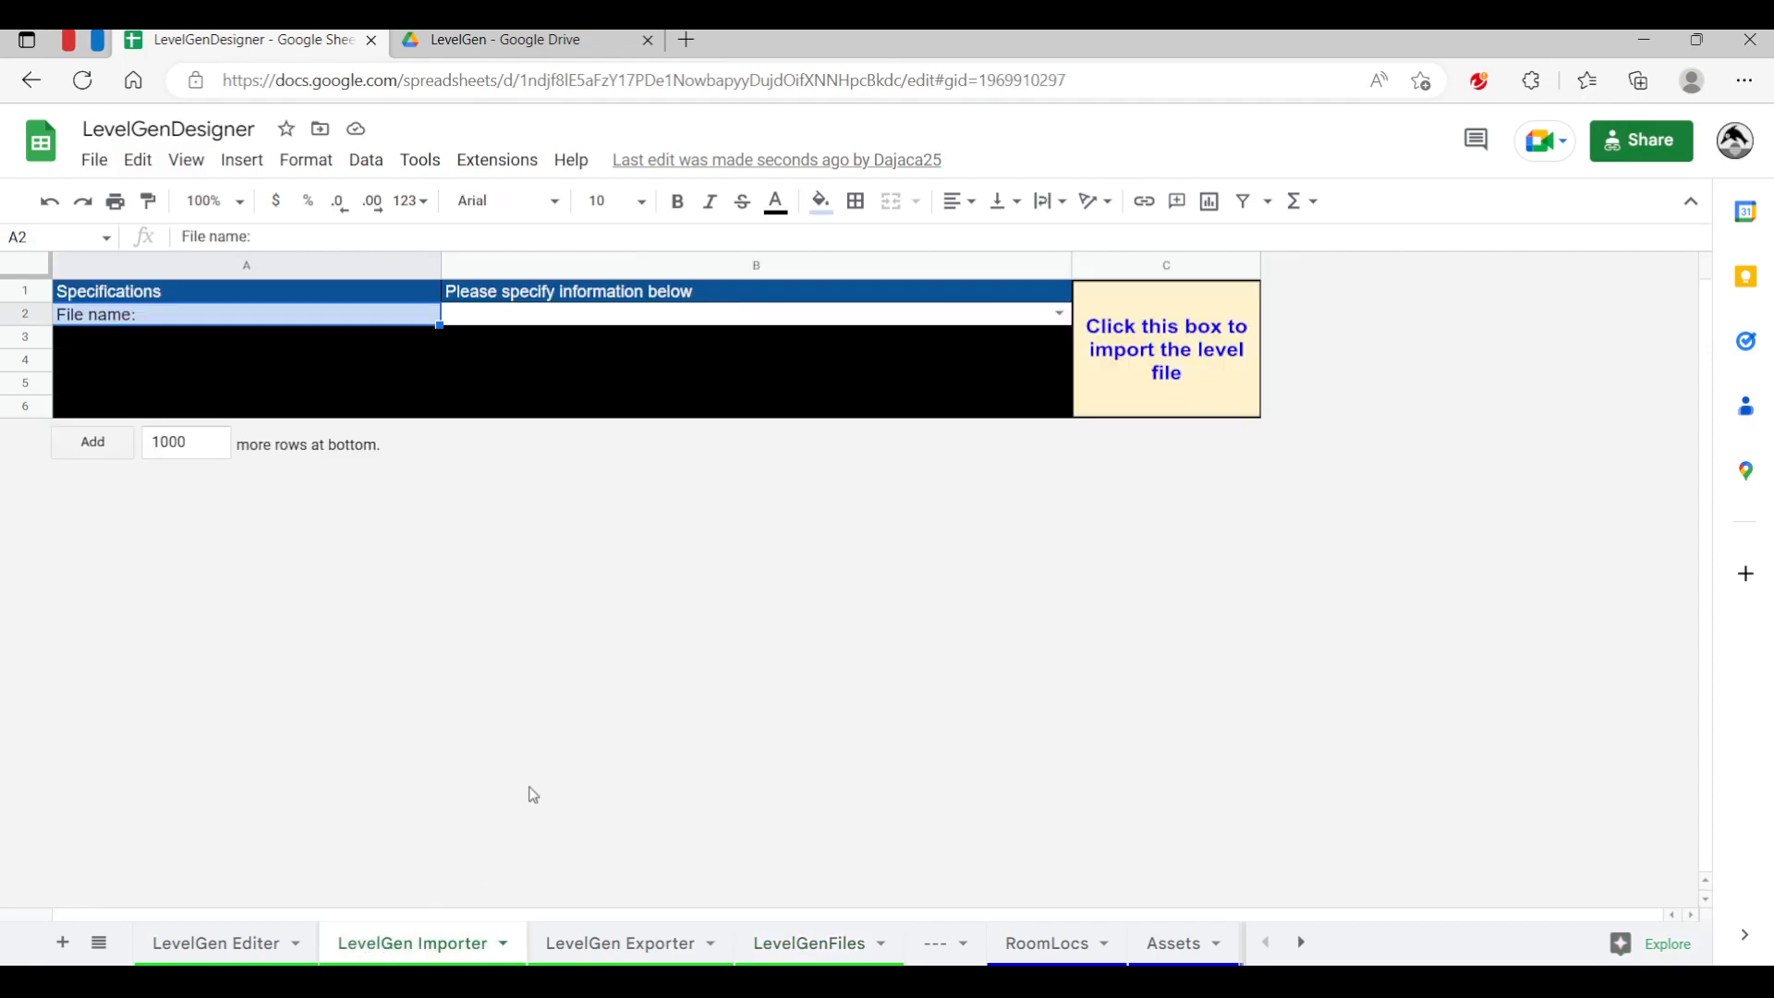
click(1058, 313)
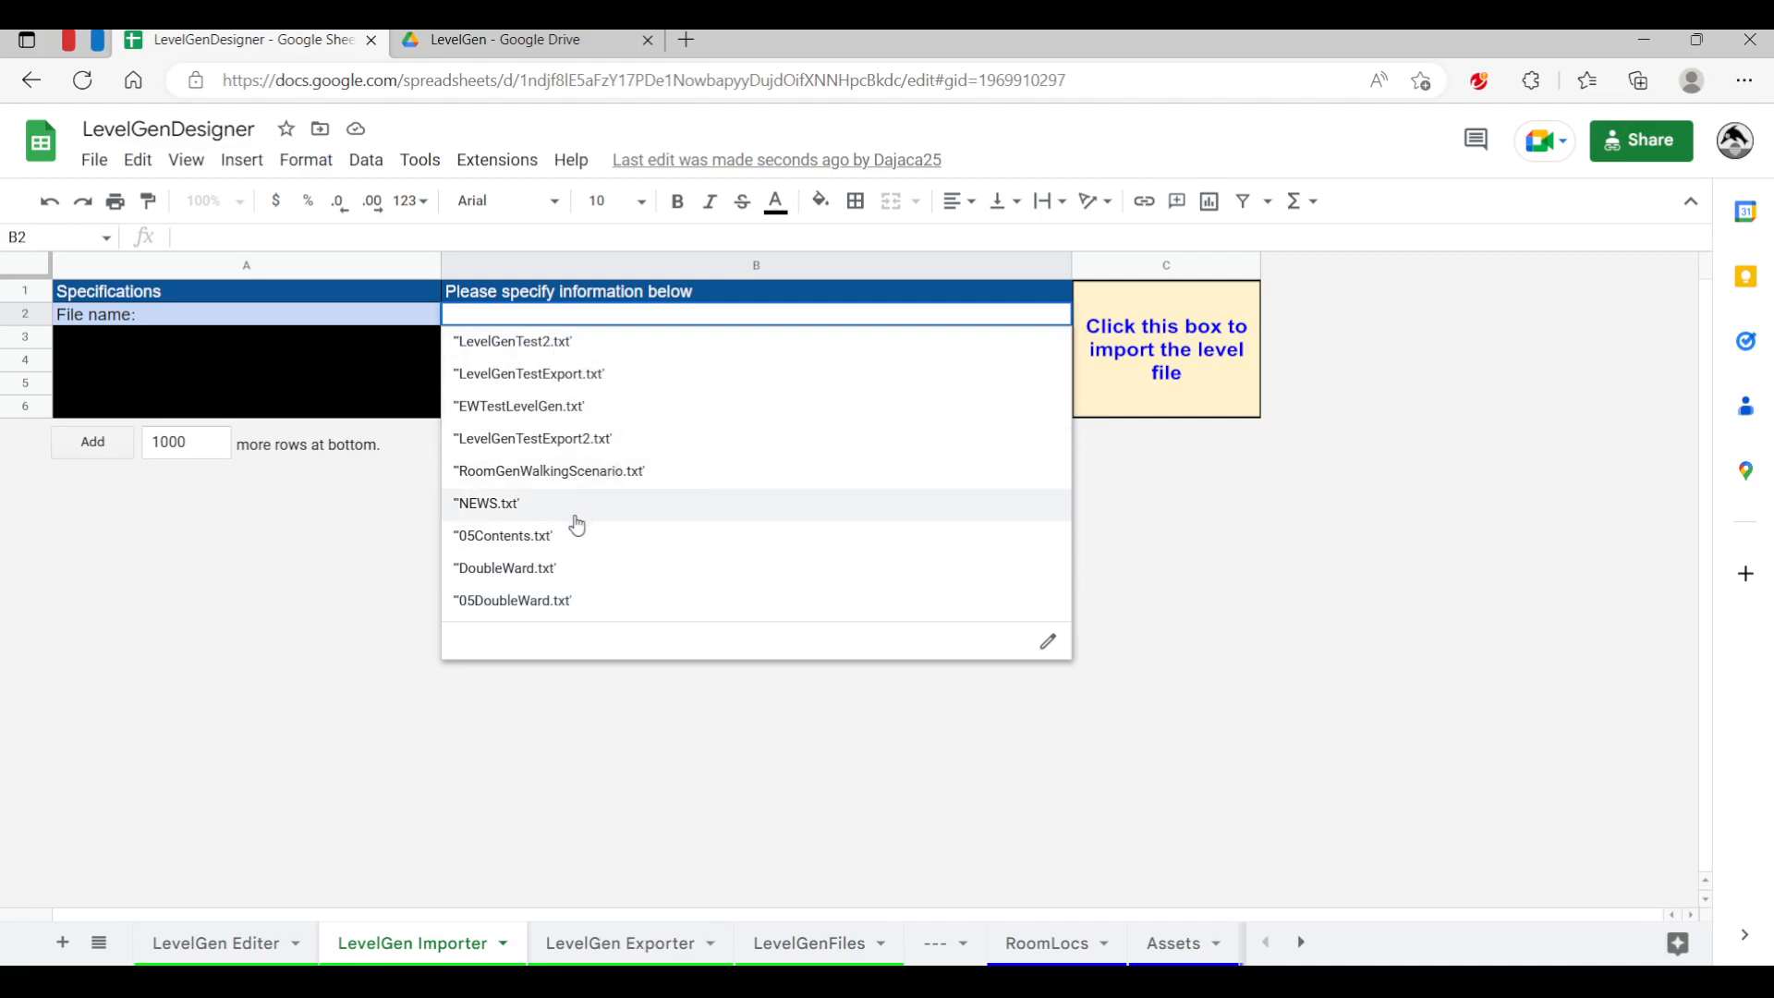
click(493, 505)
click(1166, 403)
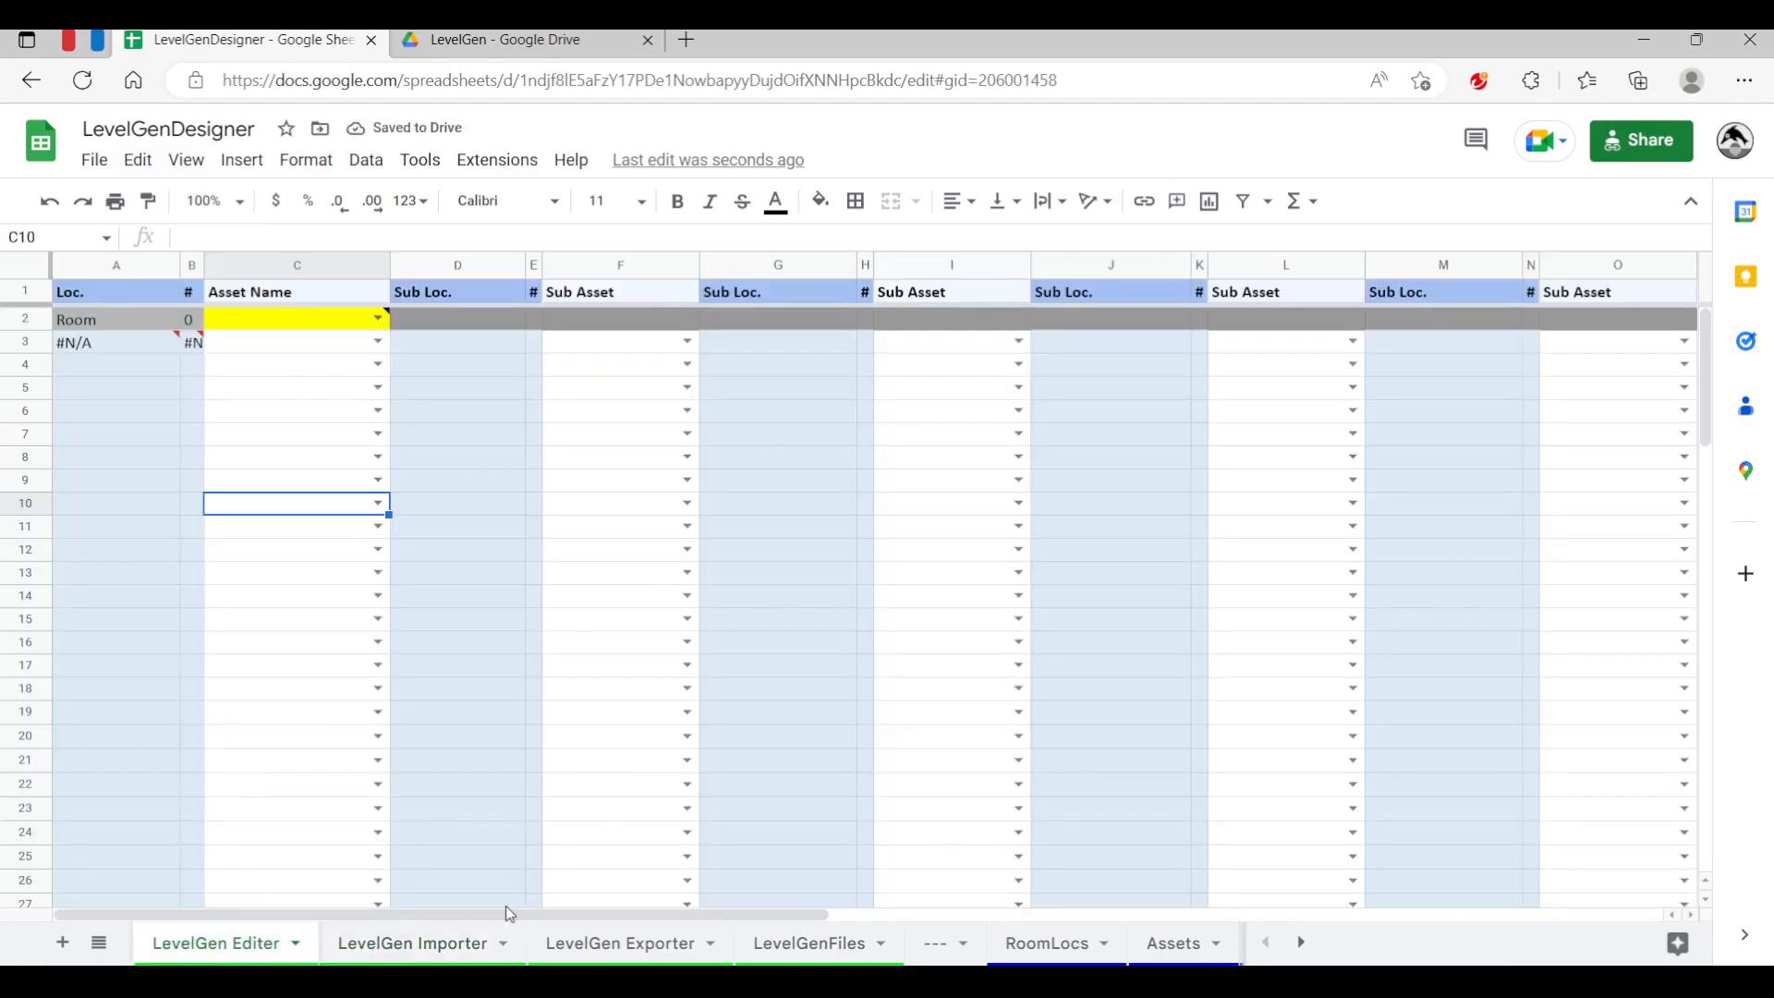
click(388, 944)
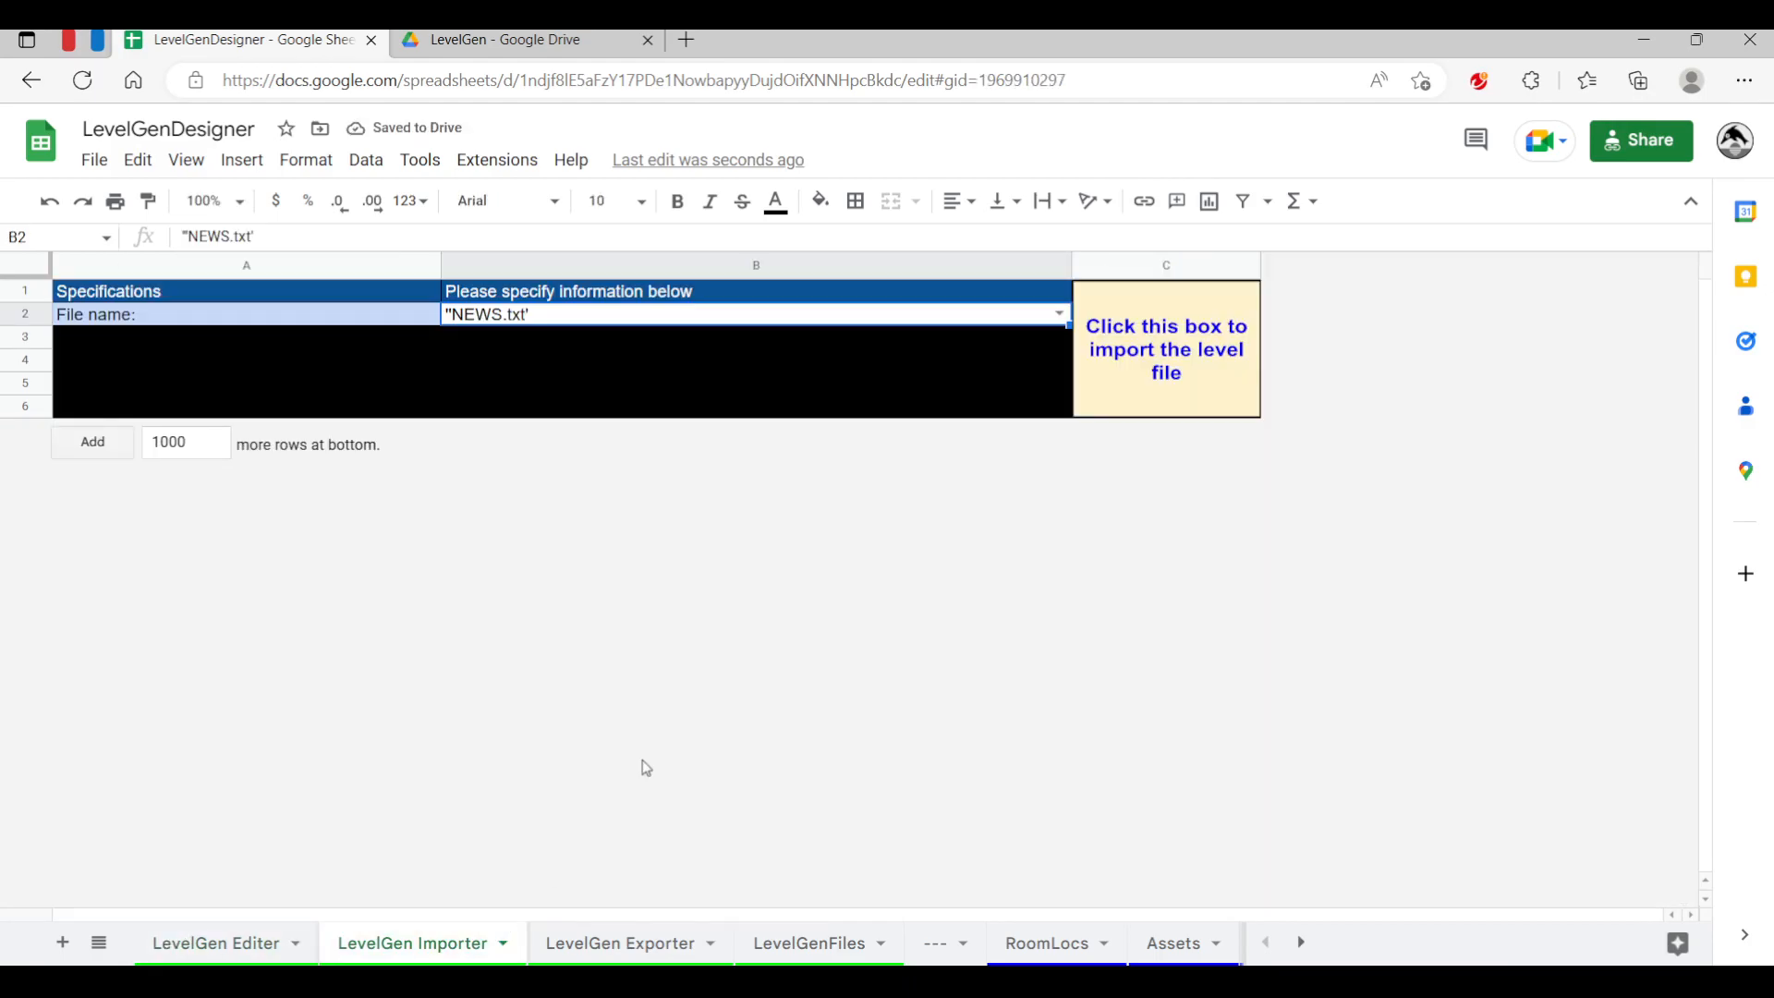
click(1174, 320)
Inspect the imported room layout on the LevelGen Editer sheet, including the asset choices for the first bed
click(220, 949)
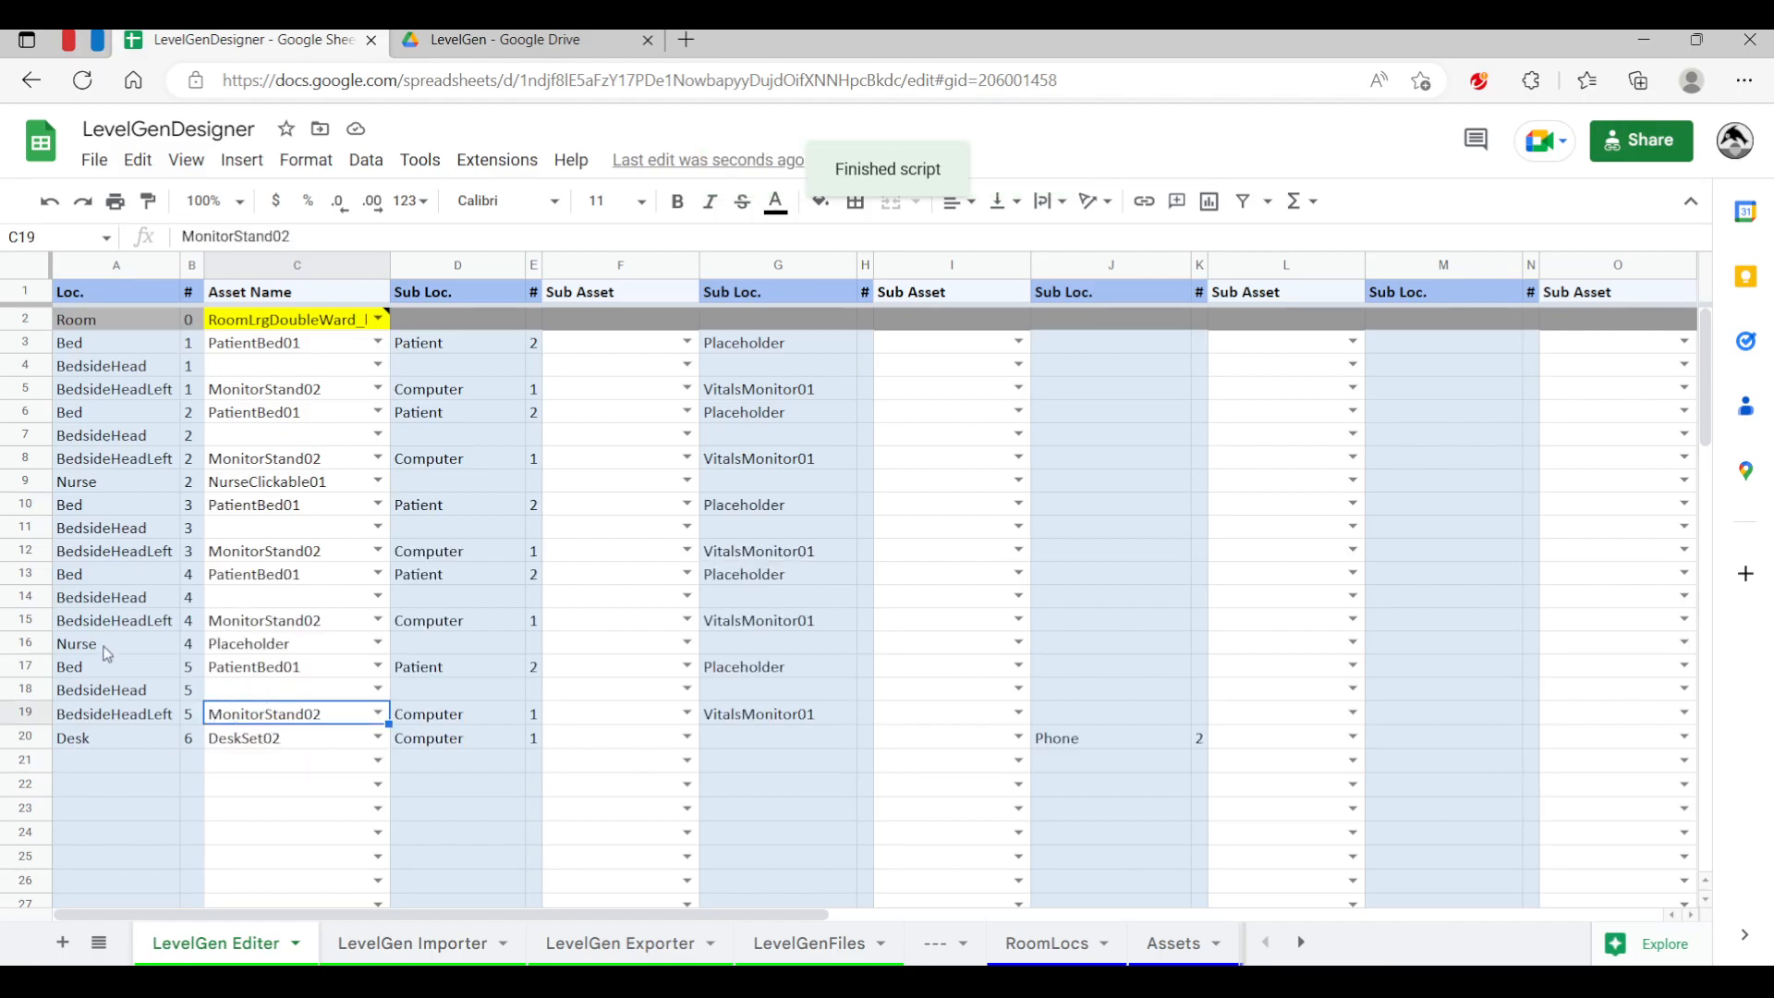
click(87, 670)
click(256, 667)
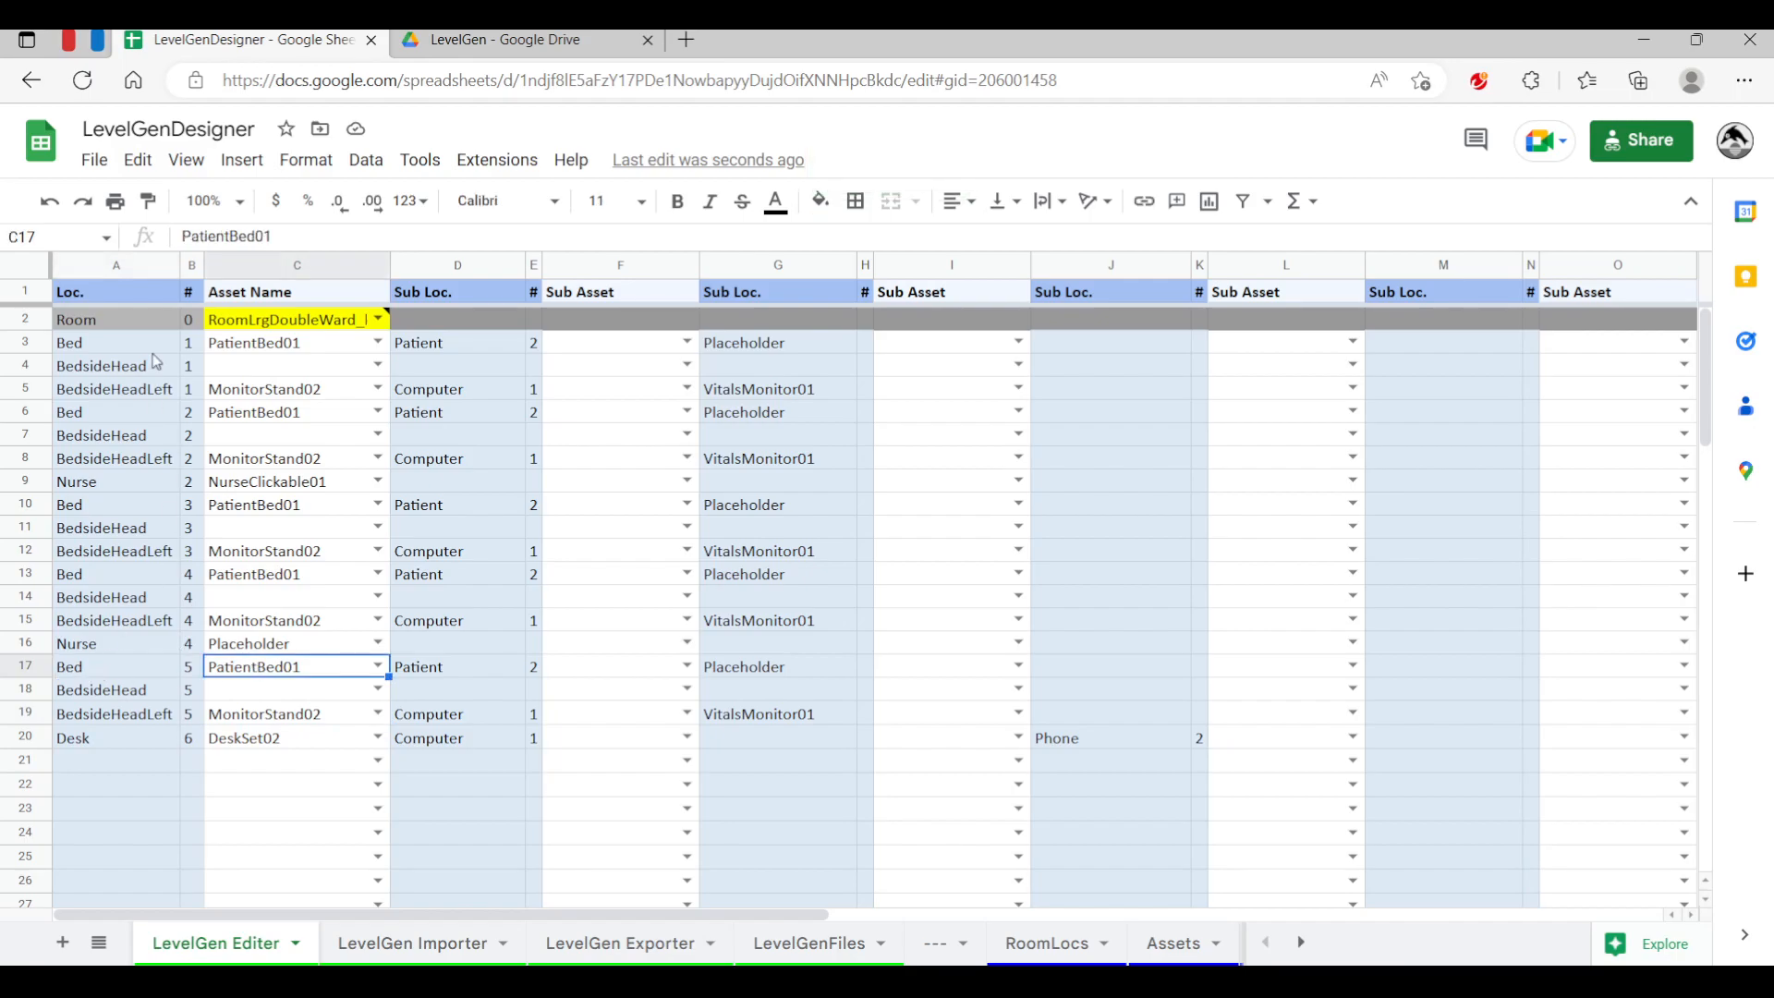
click(296, 341)
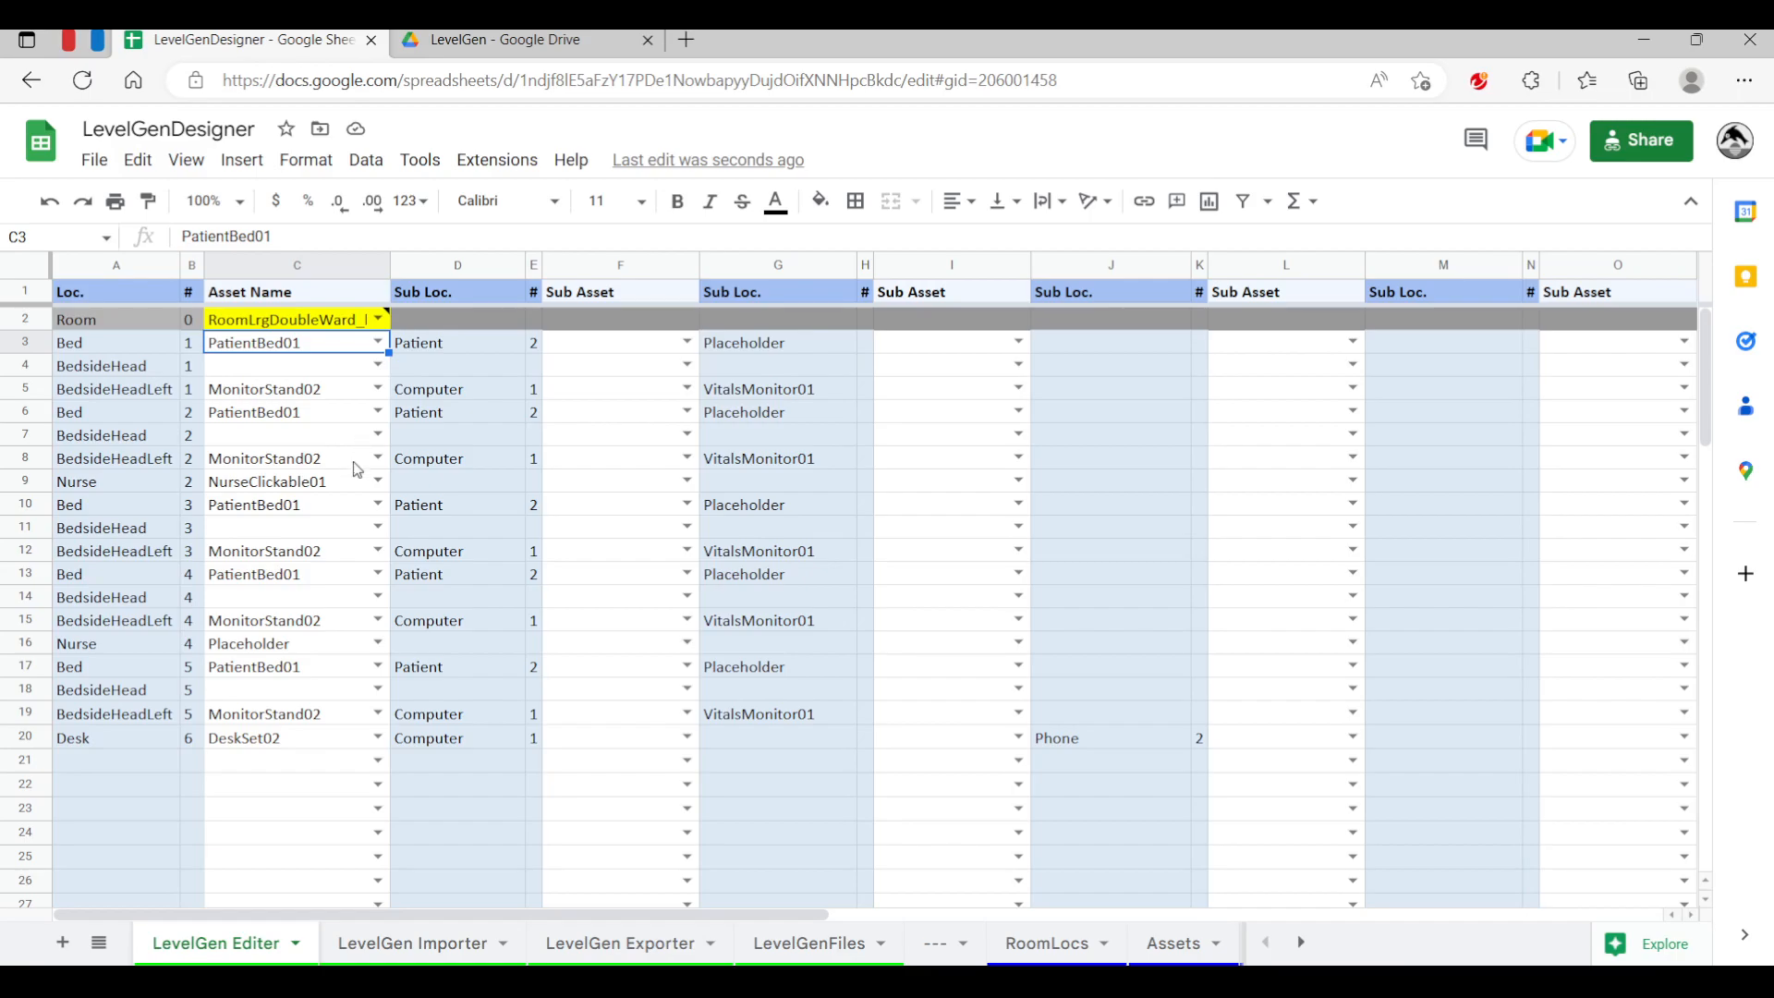
click(371, 346)
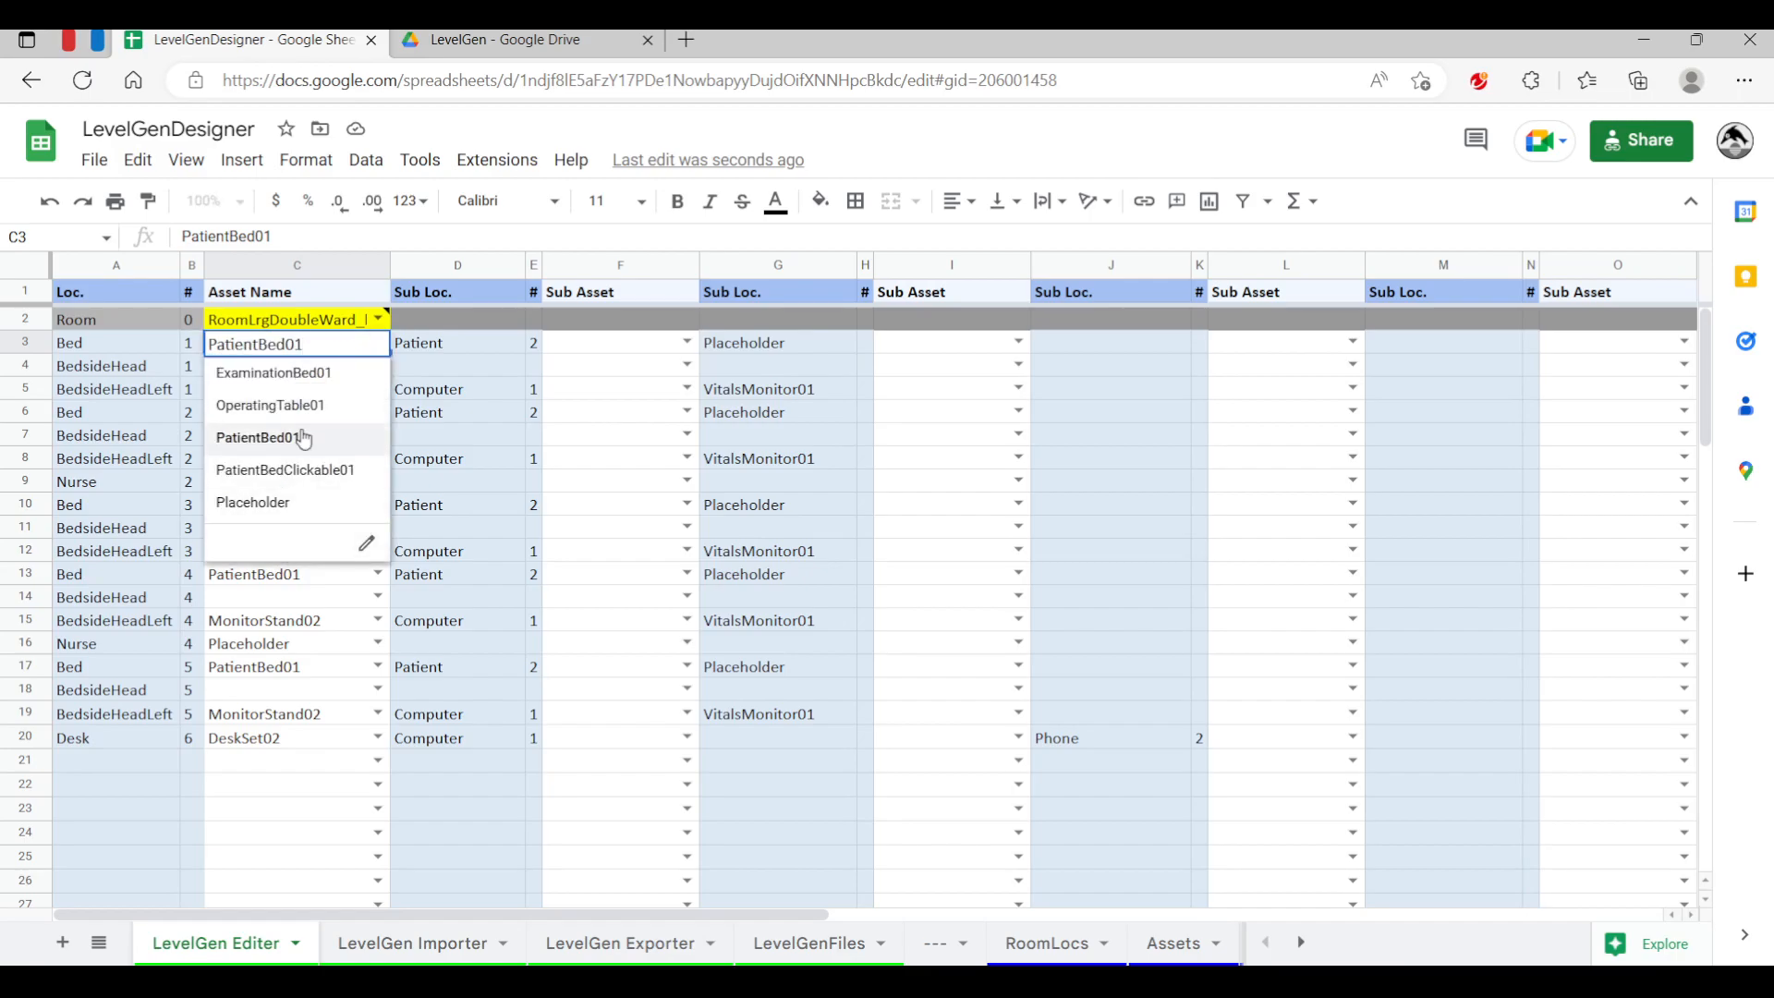
click(534, 413)
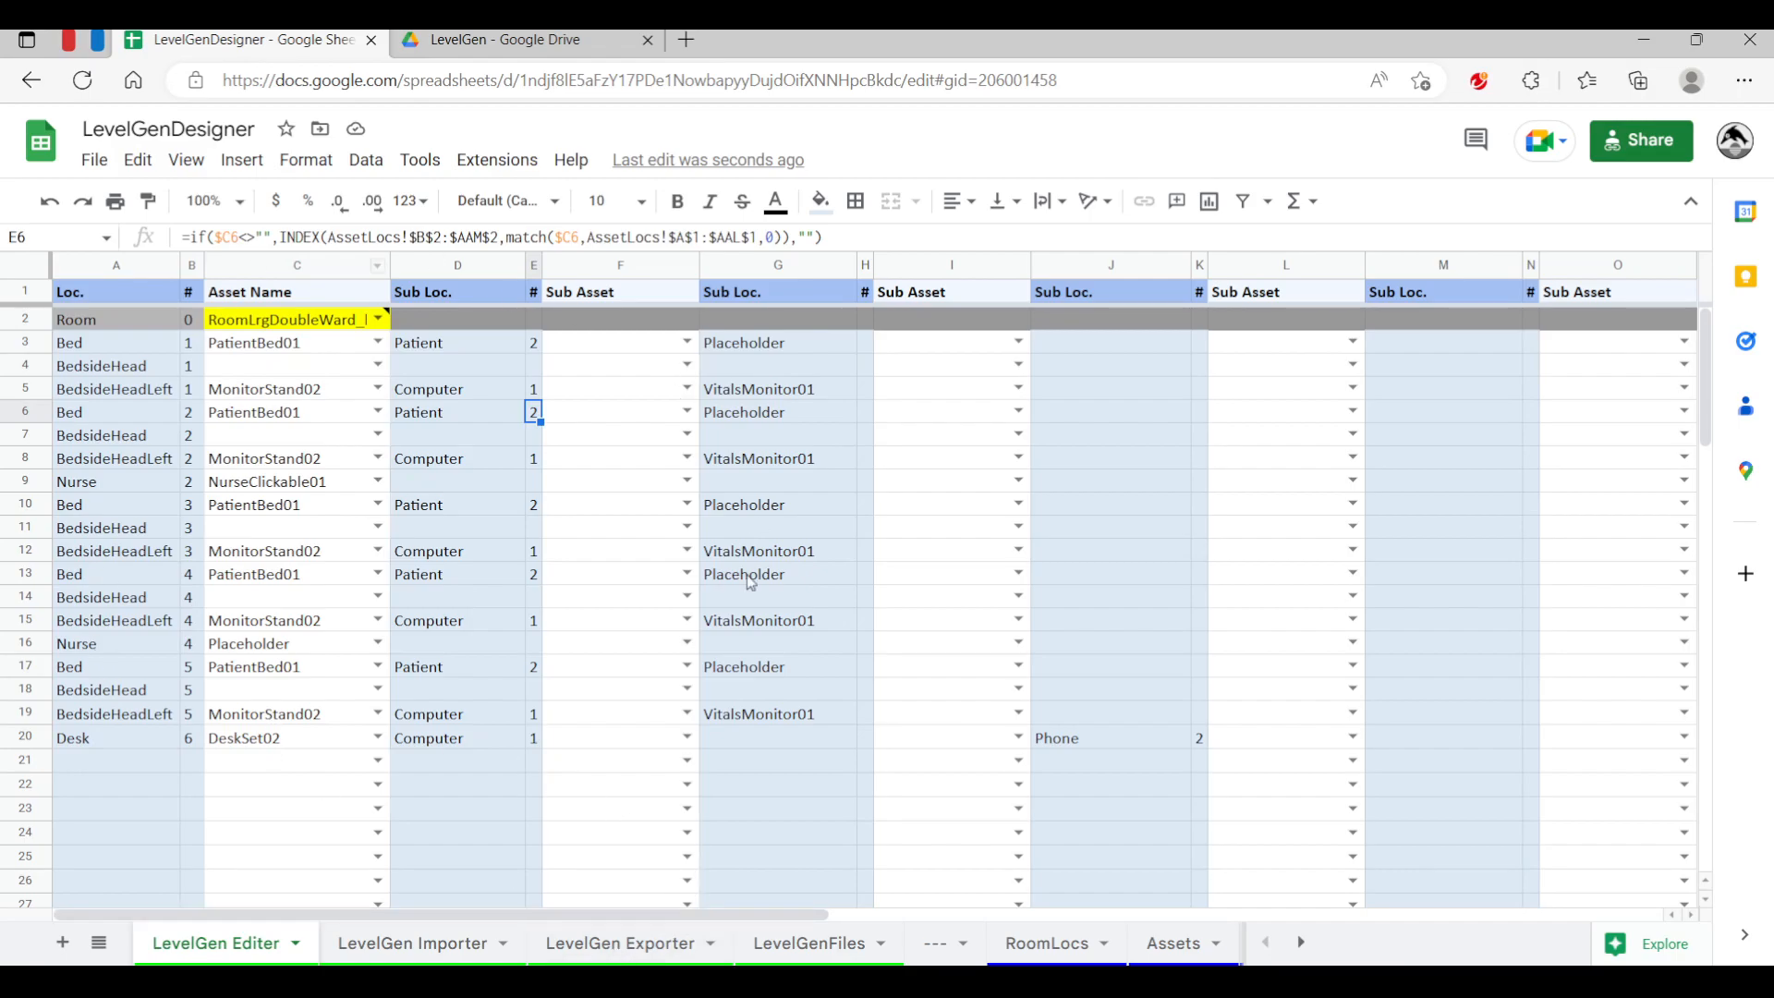
Choose LevelGenTest2.txt as the existing file to overwrite on the LevelGen Exporter sheet and save the file
click(767, 949)
click(681, 952)
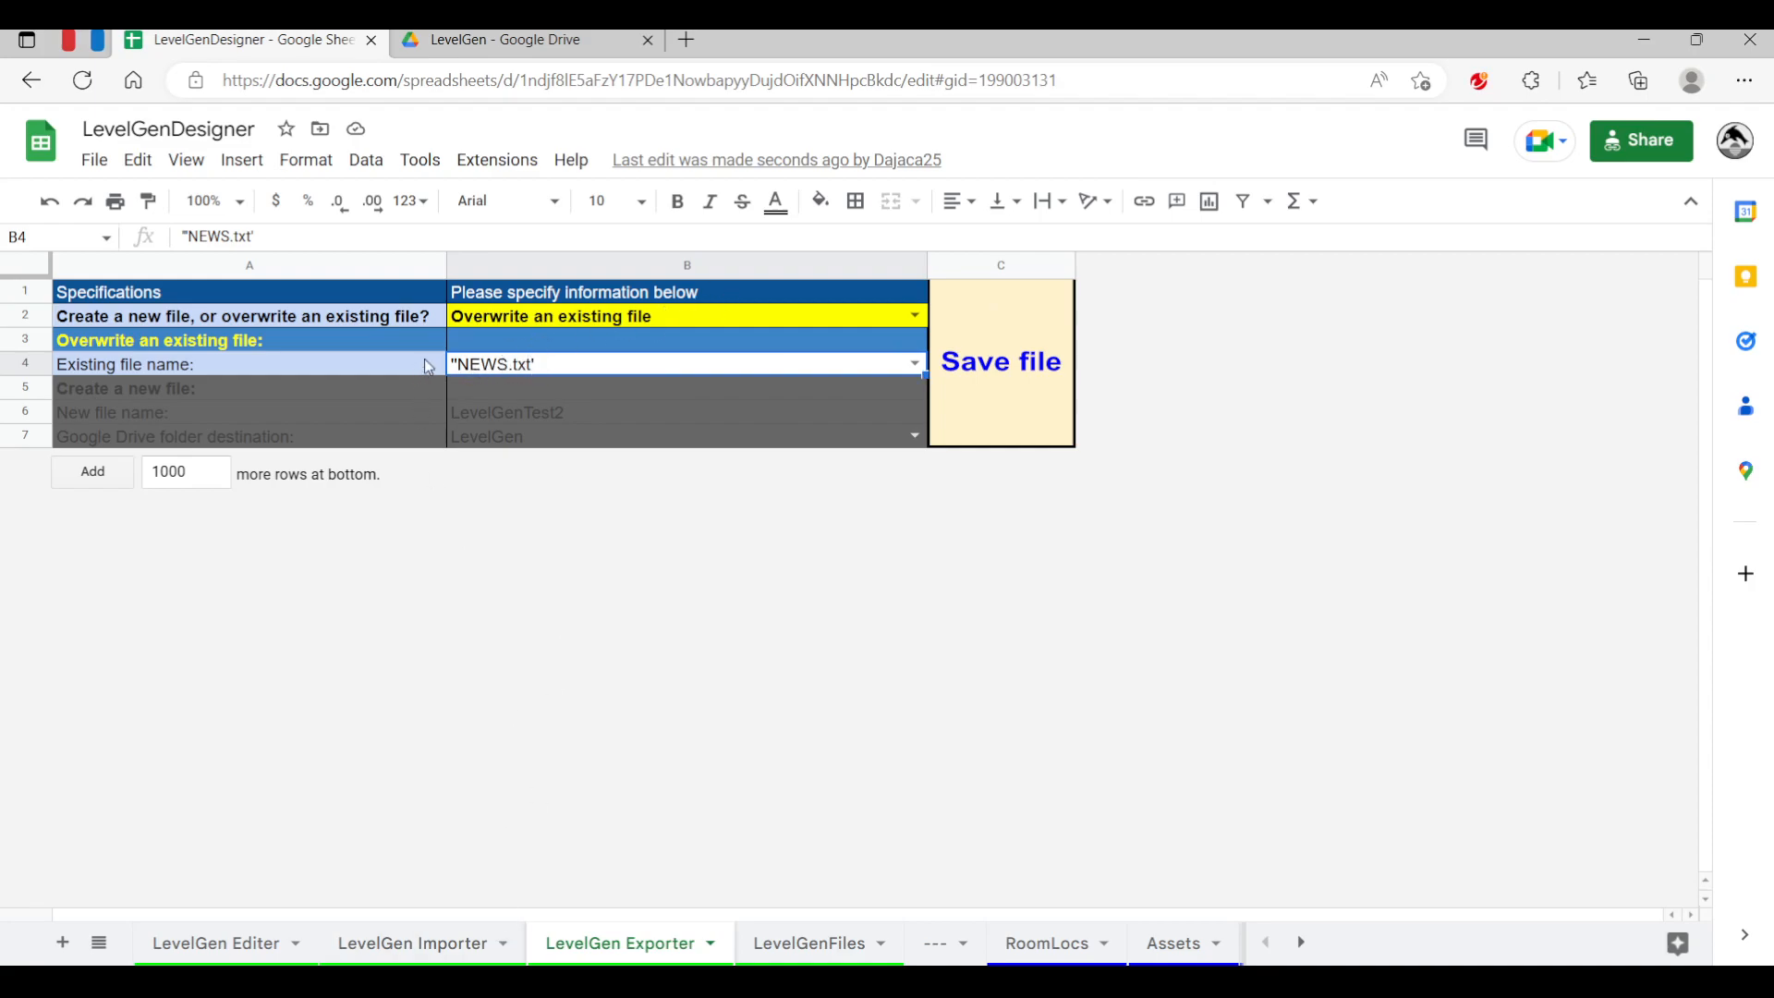
click(384, 946)
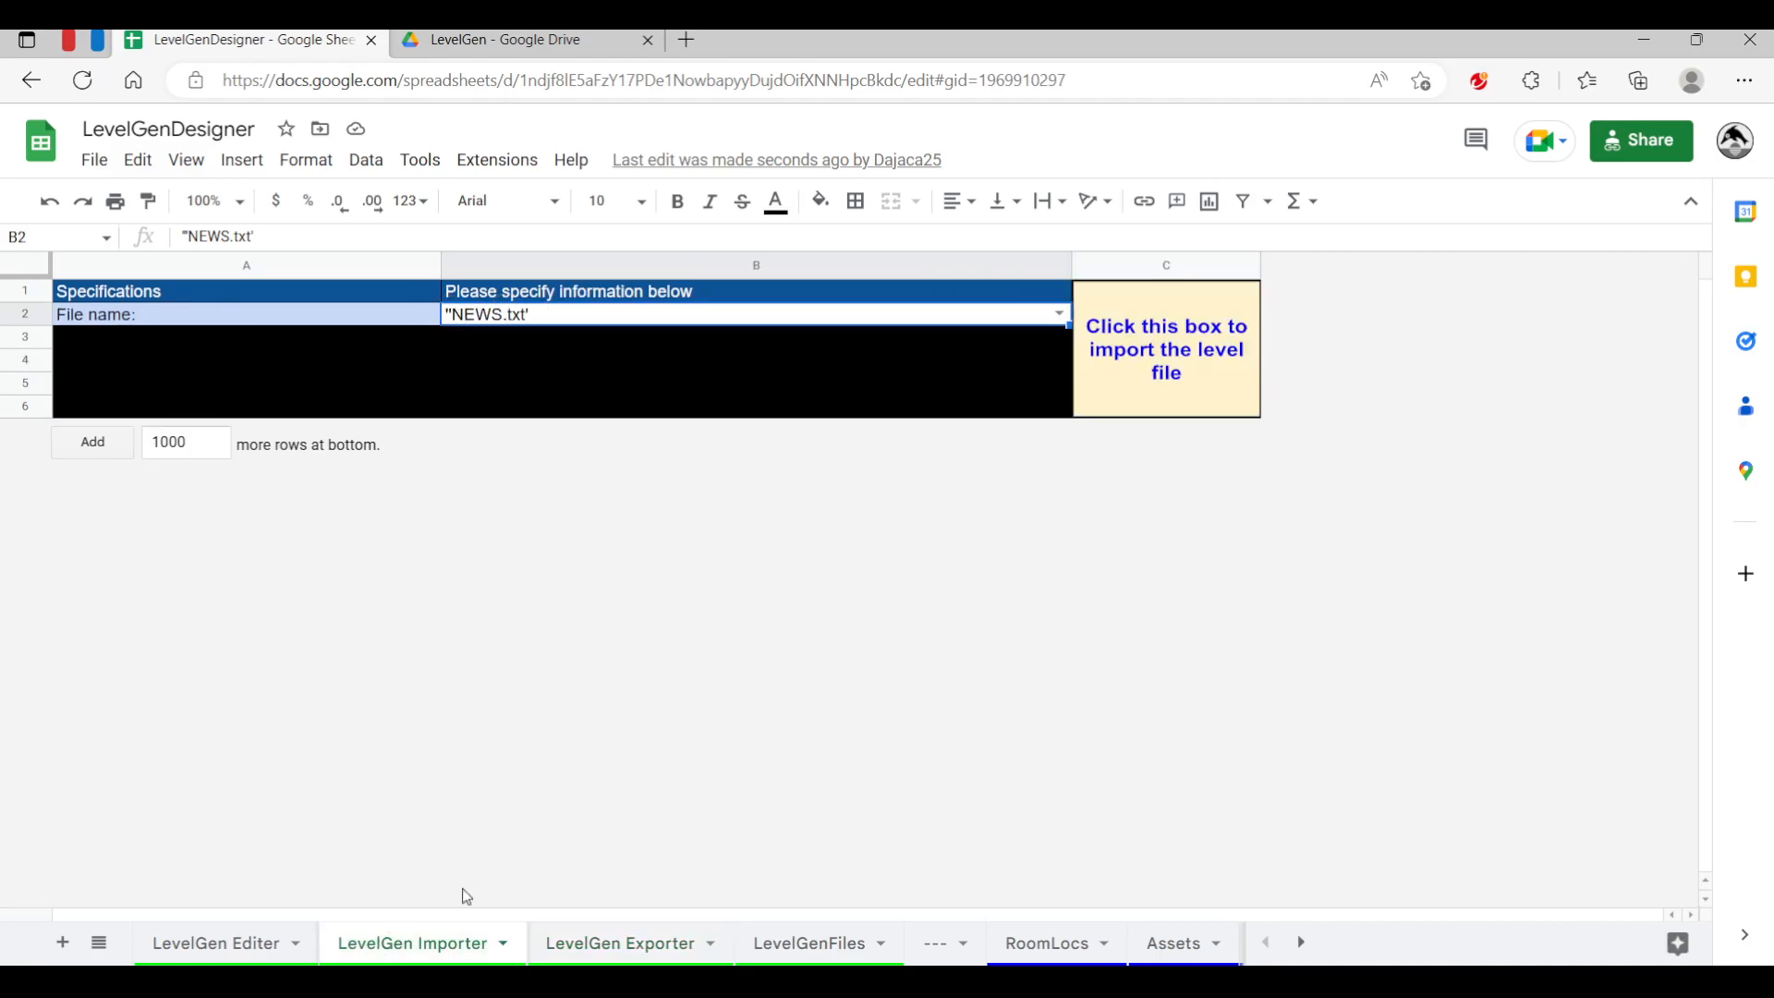
click(647, 952)
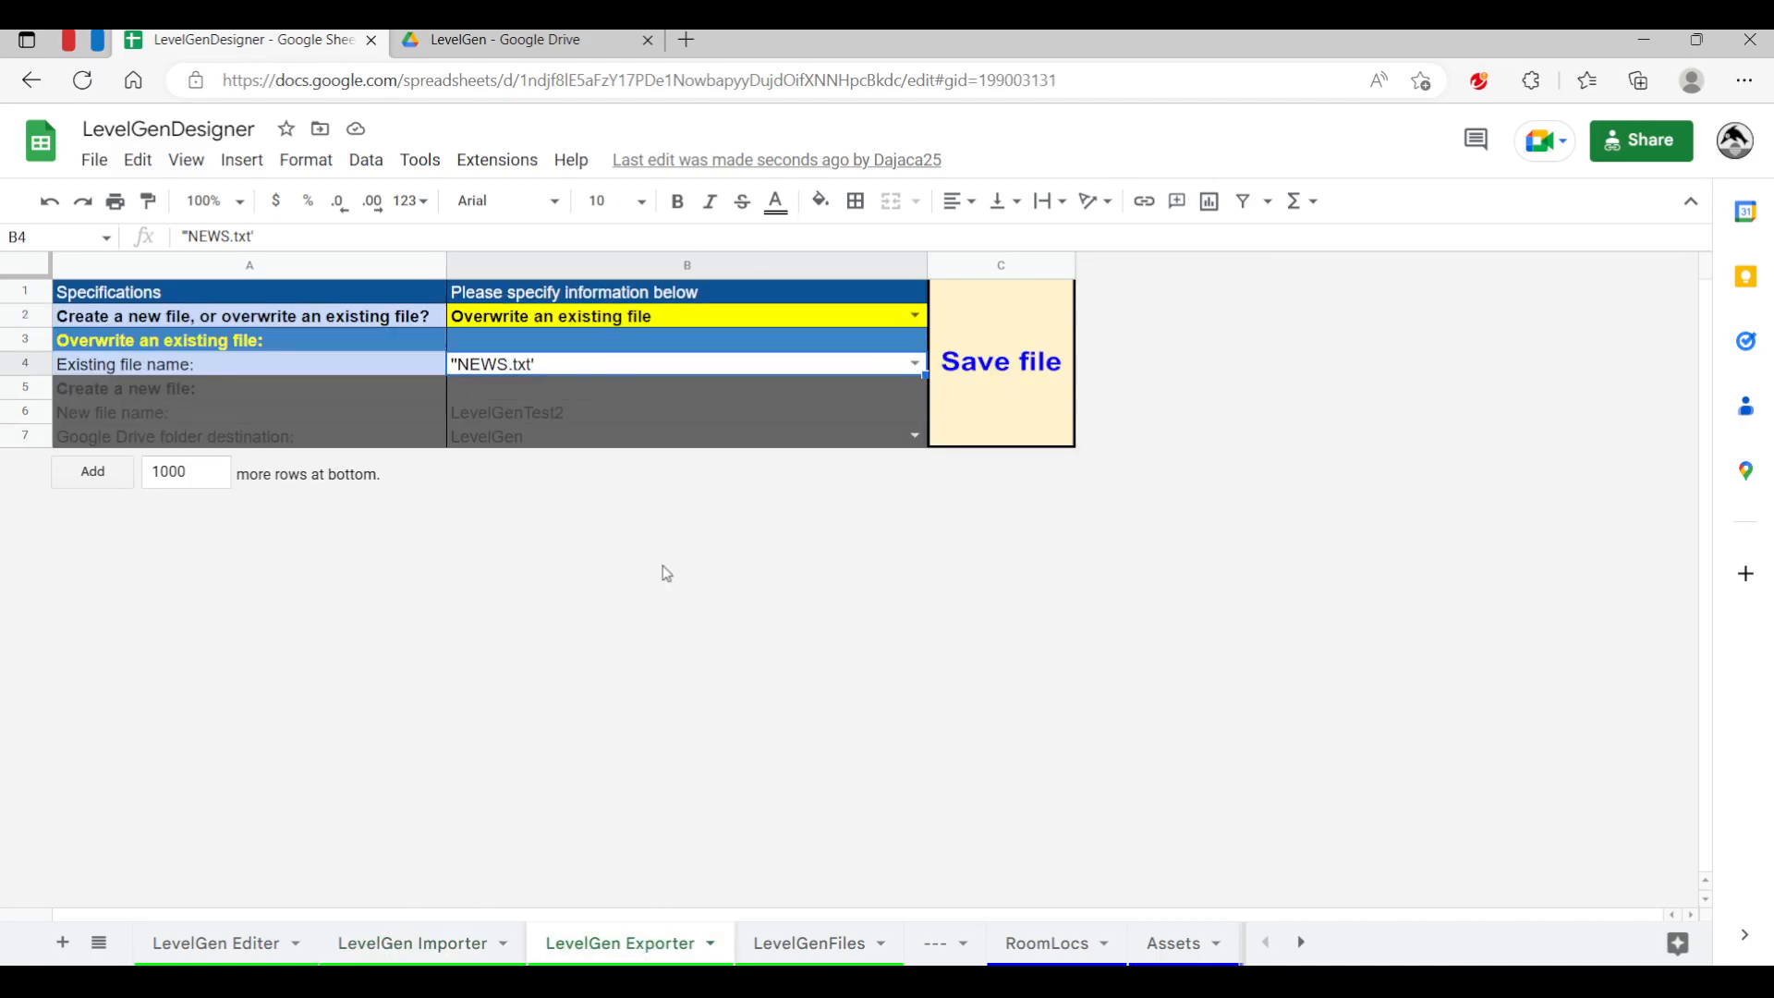
click(914, 364)
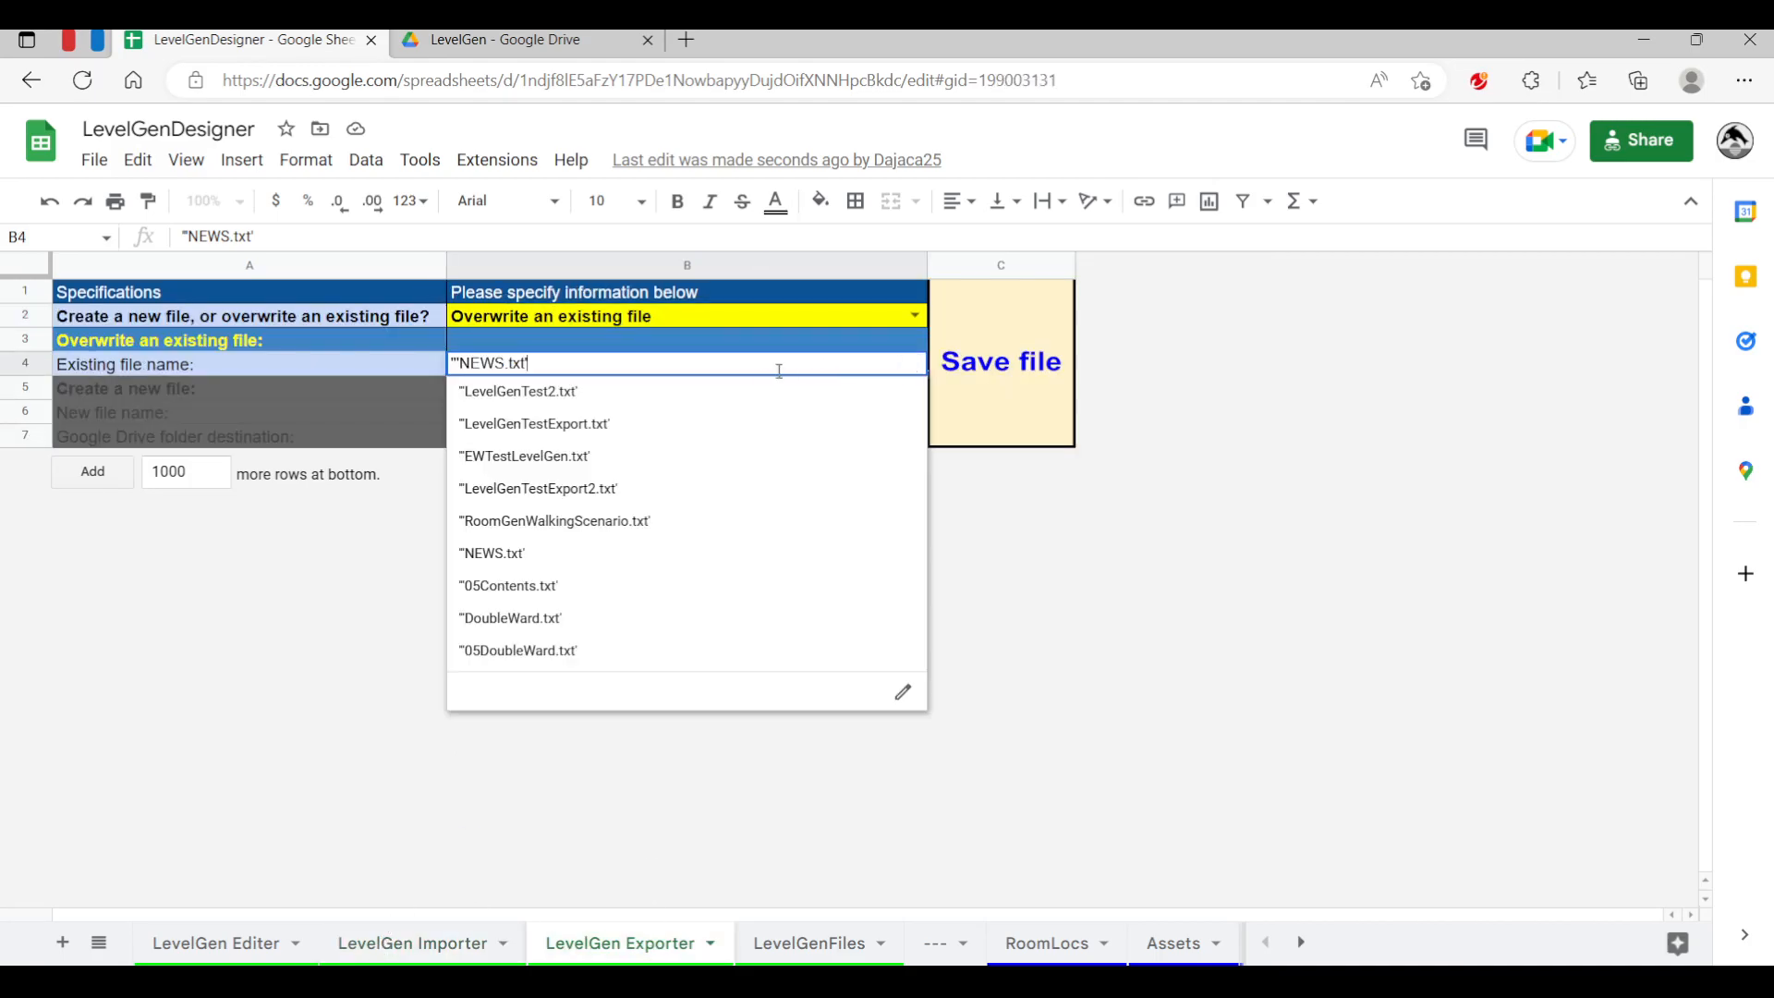
click(546, 396)
click(1007, 372)
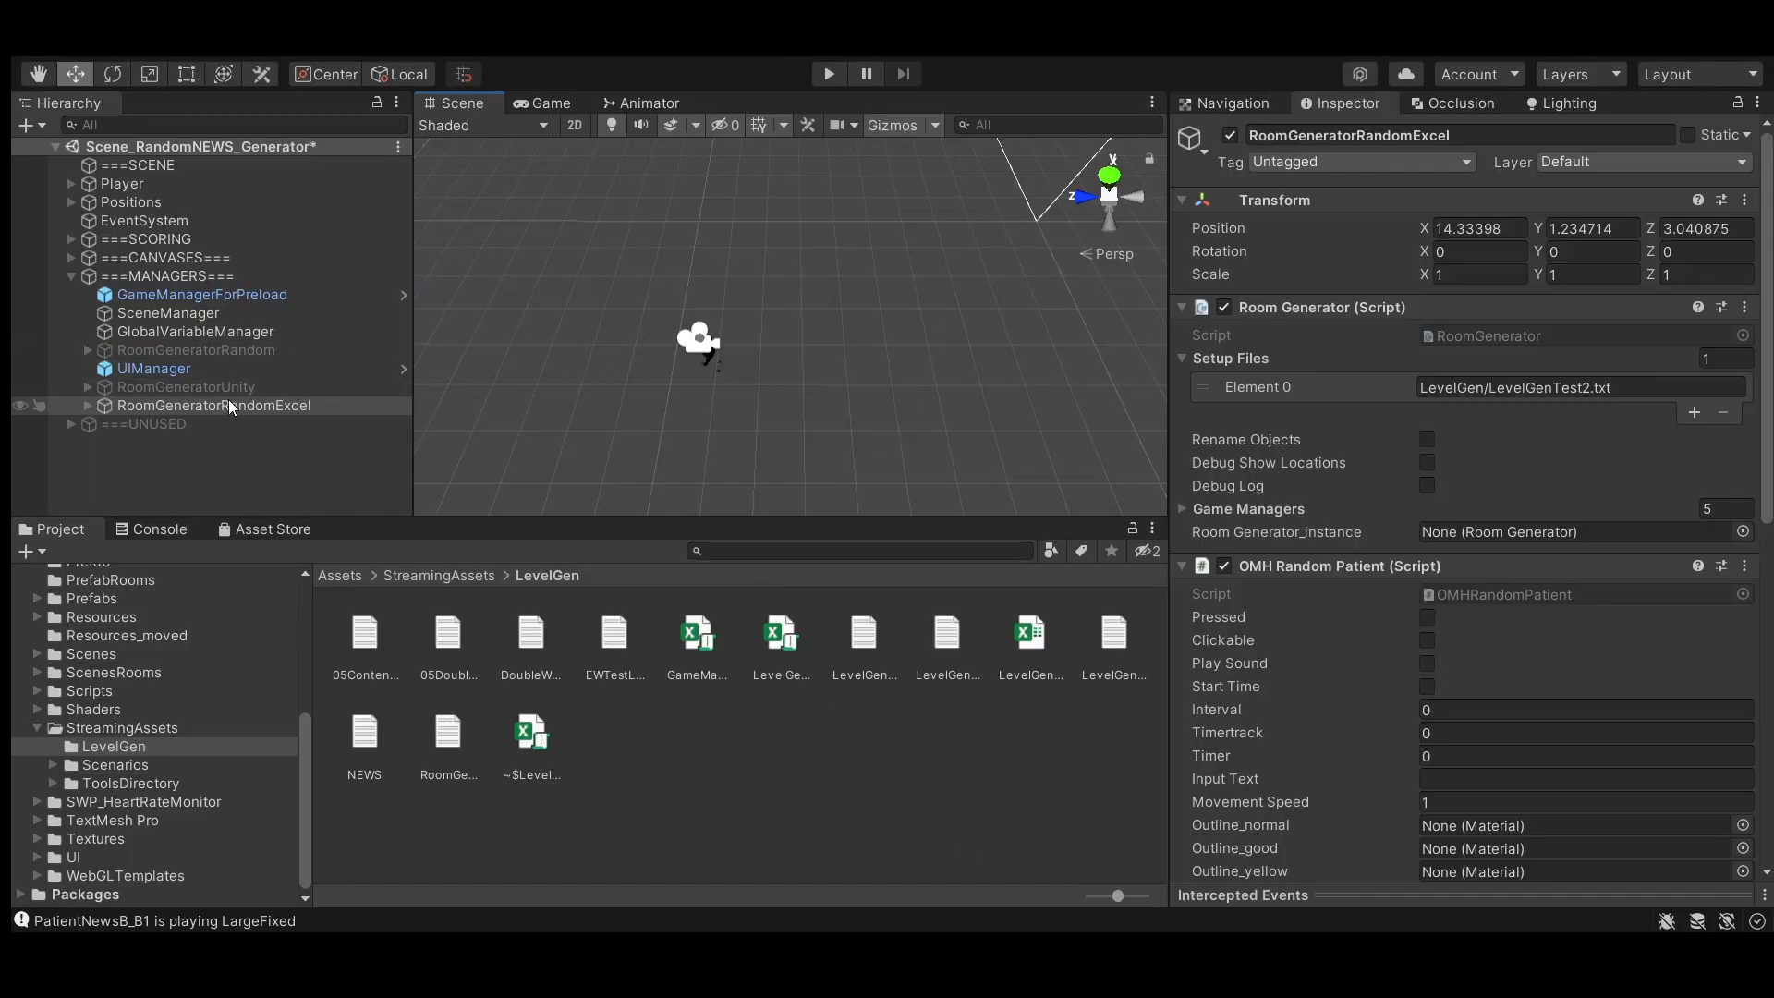
Examine the Room Generator's Element 0 setup file path in the Inspector
click(1489, 387)
click(1601, 383)
drag(1614, 385, 1491, 383)
click(1563, 383)
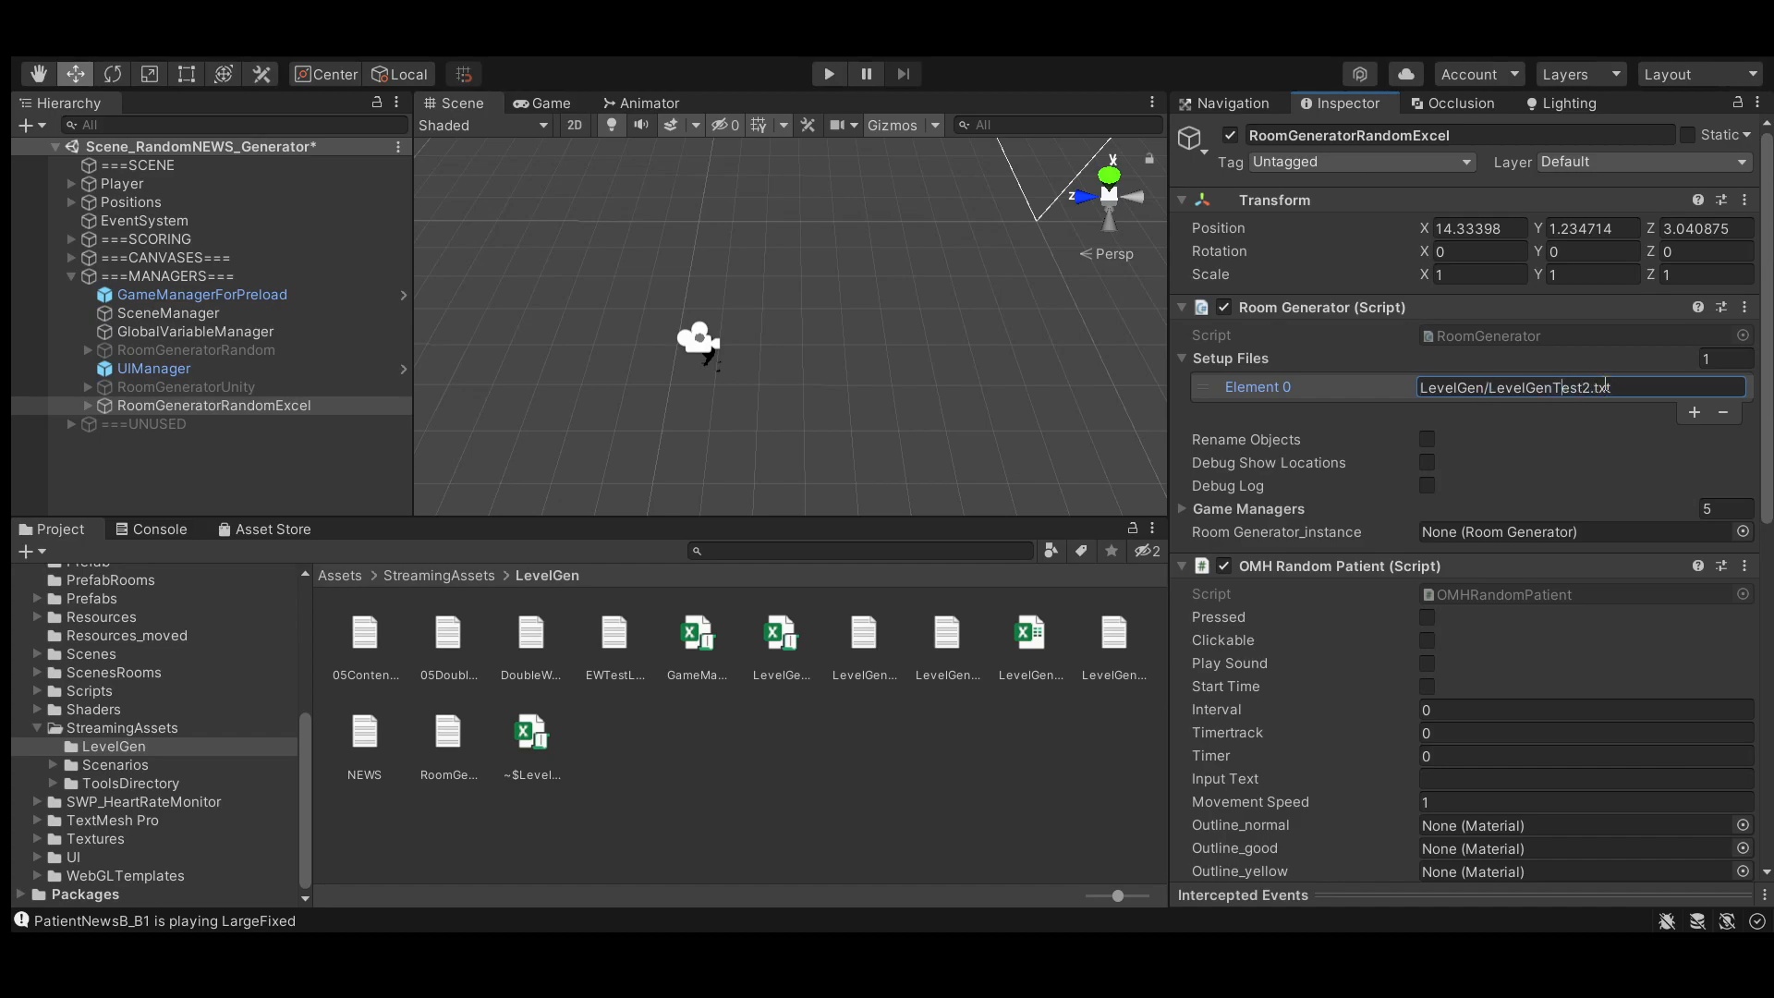
drag(1591, 389, 1492, 388)
click(1522, 384)
Run the scene in Play mode, pause it to inspect the generated ward in the Scene view, then stop
click(826, 76)
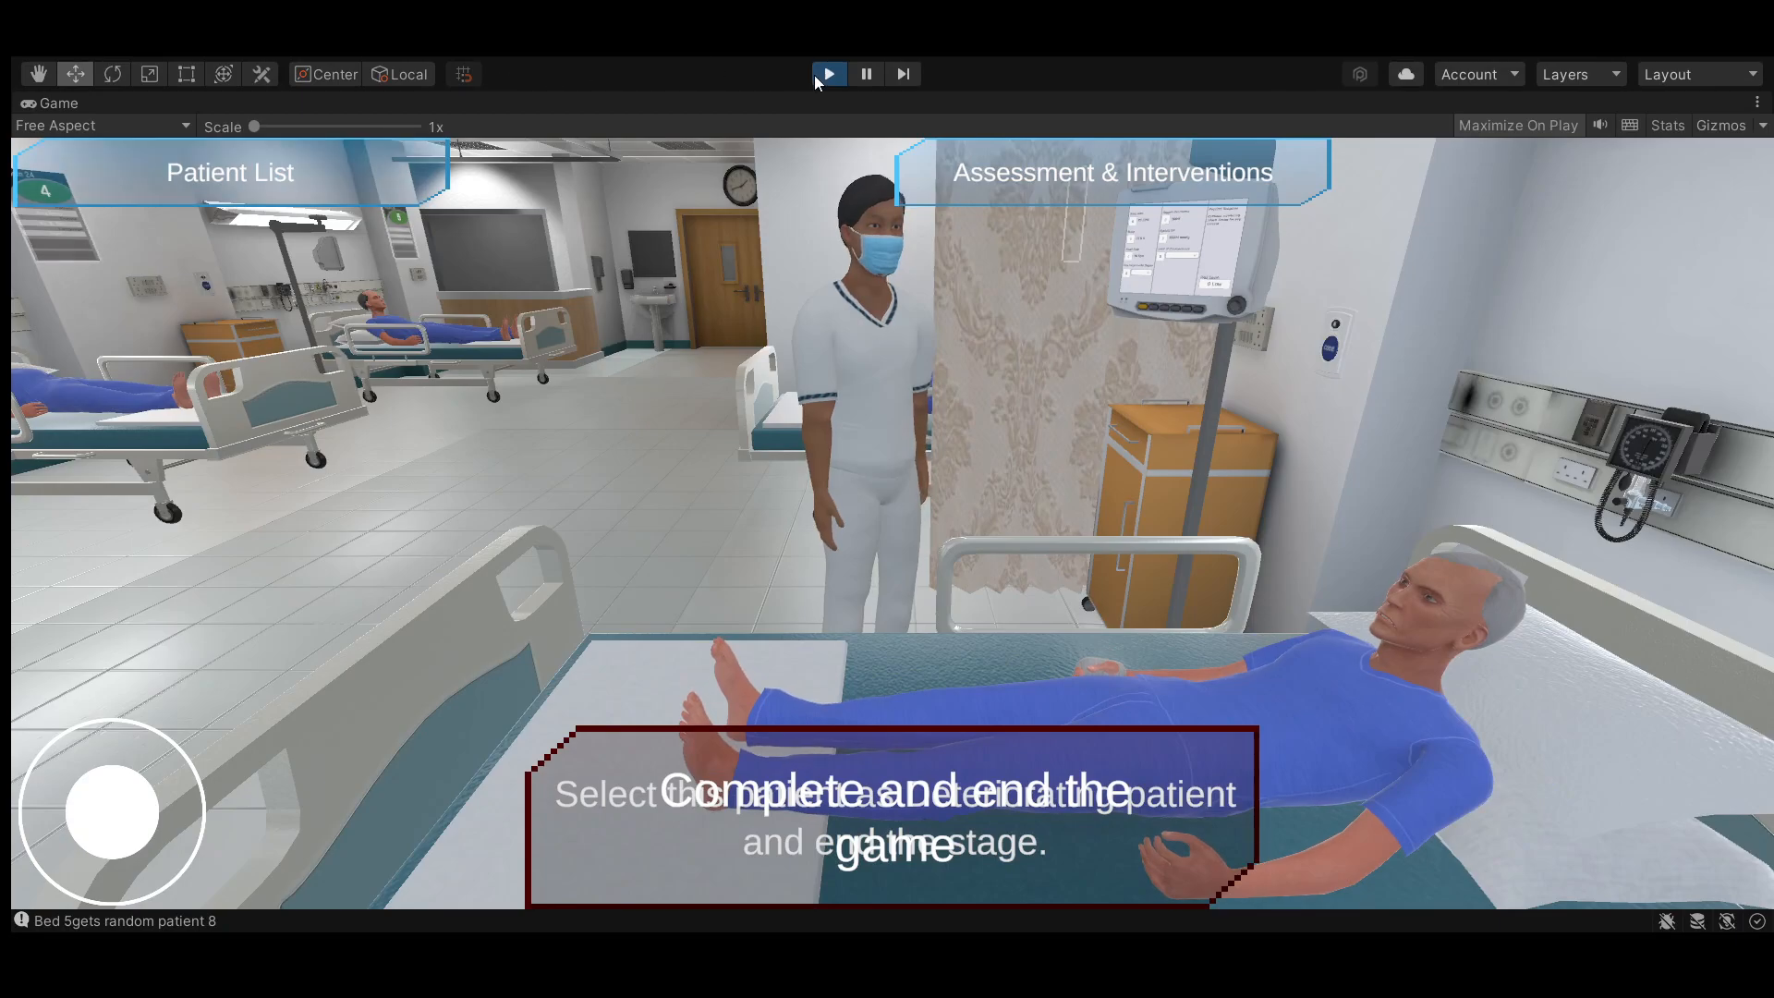
click(866, 74)
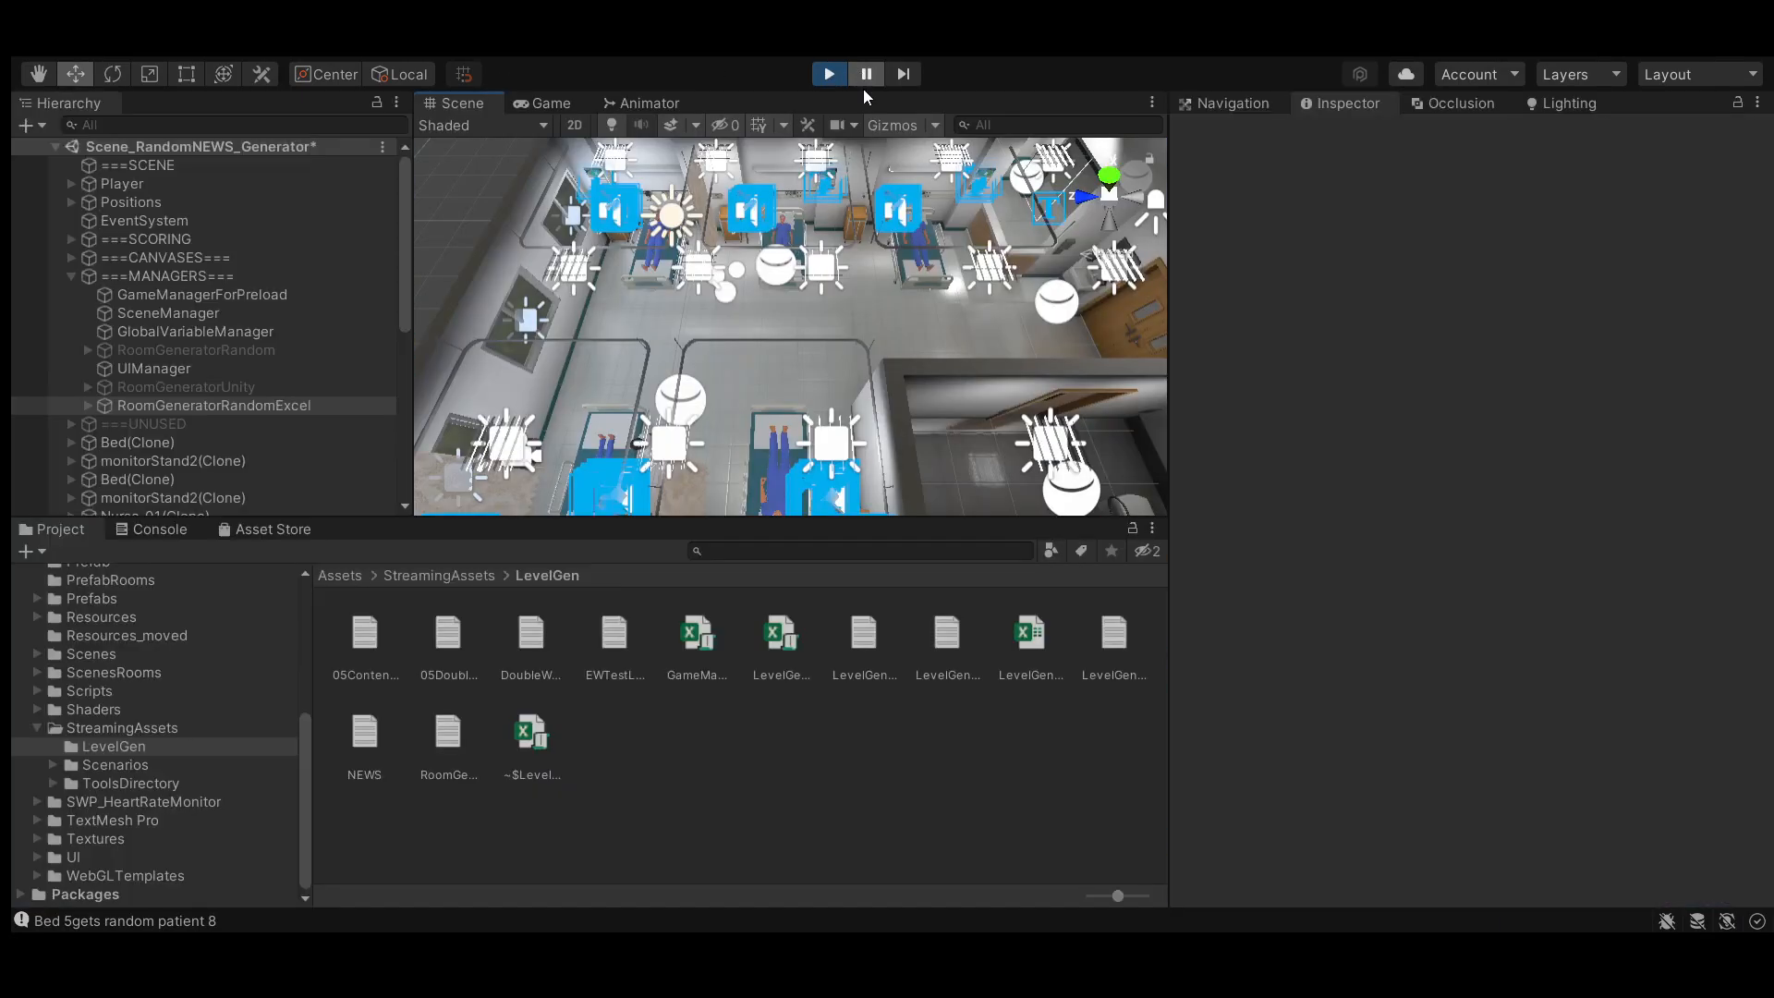
drag(821, 285, 774, 381)
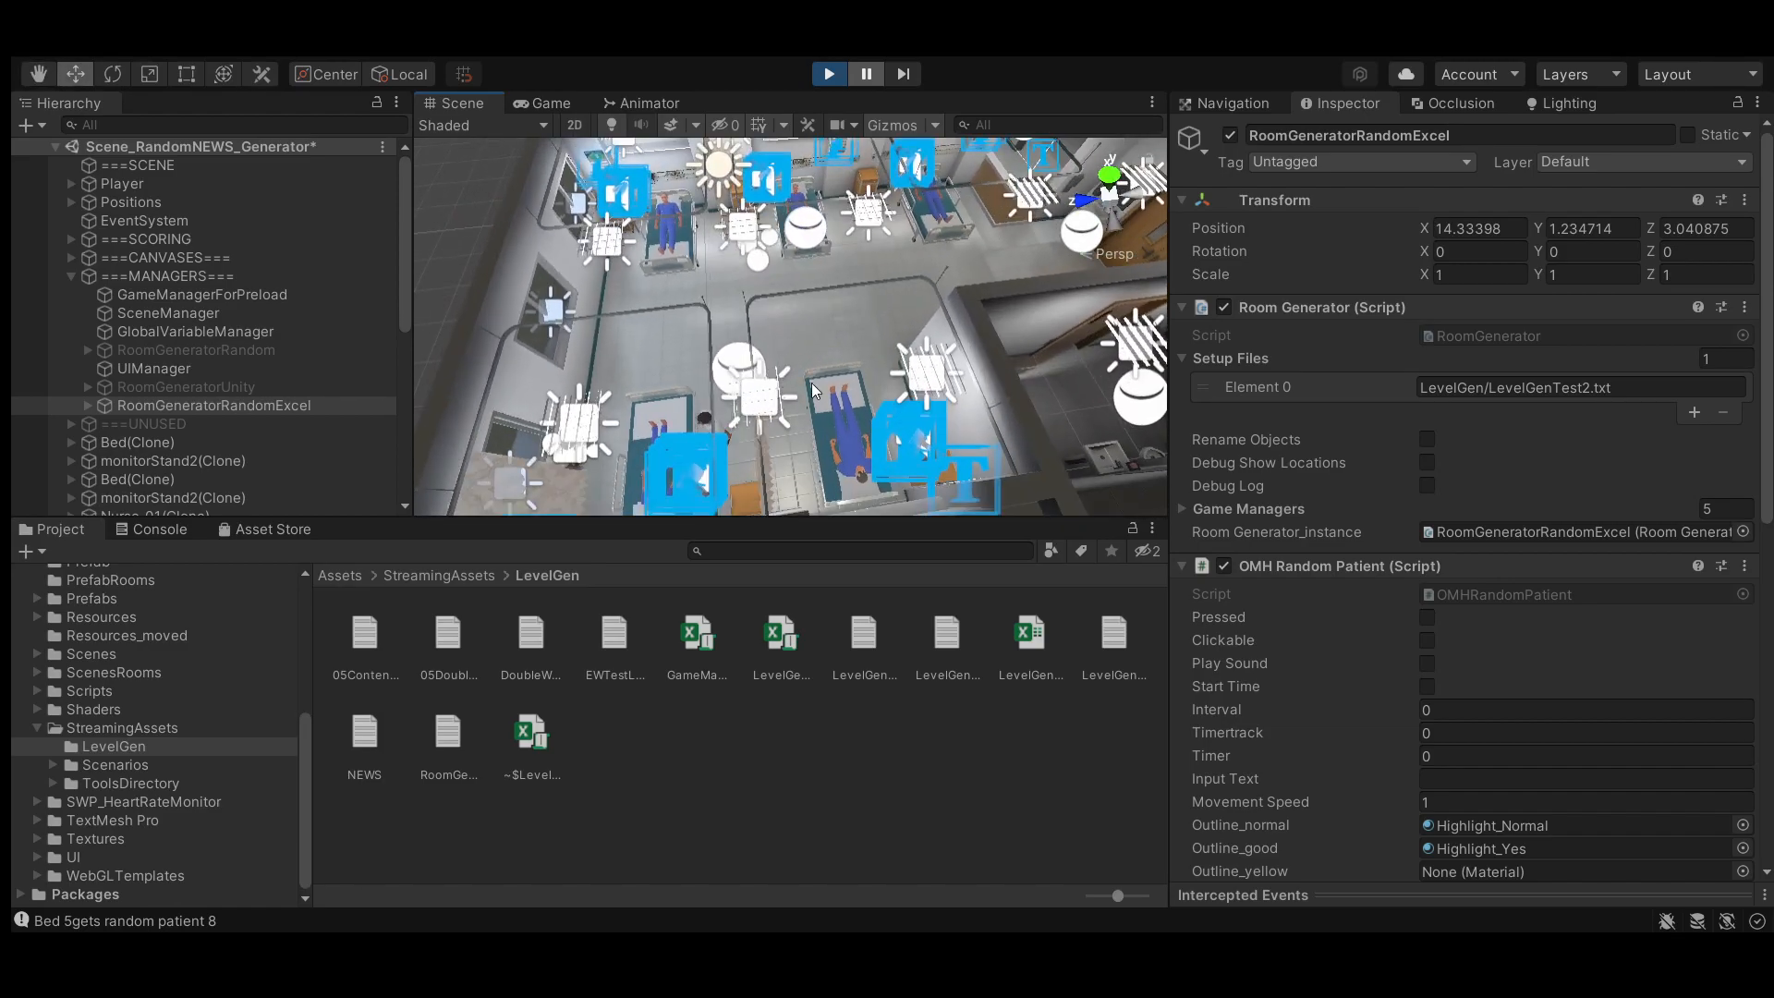
drag(906, 390, 916, 396)
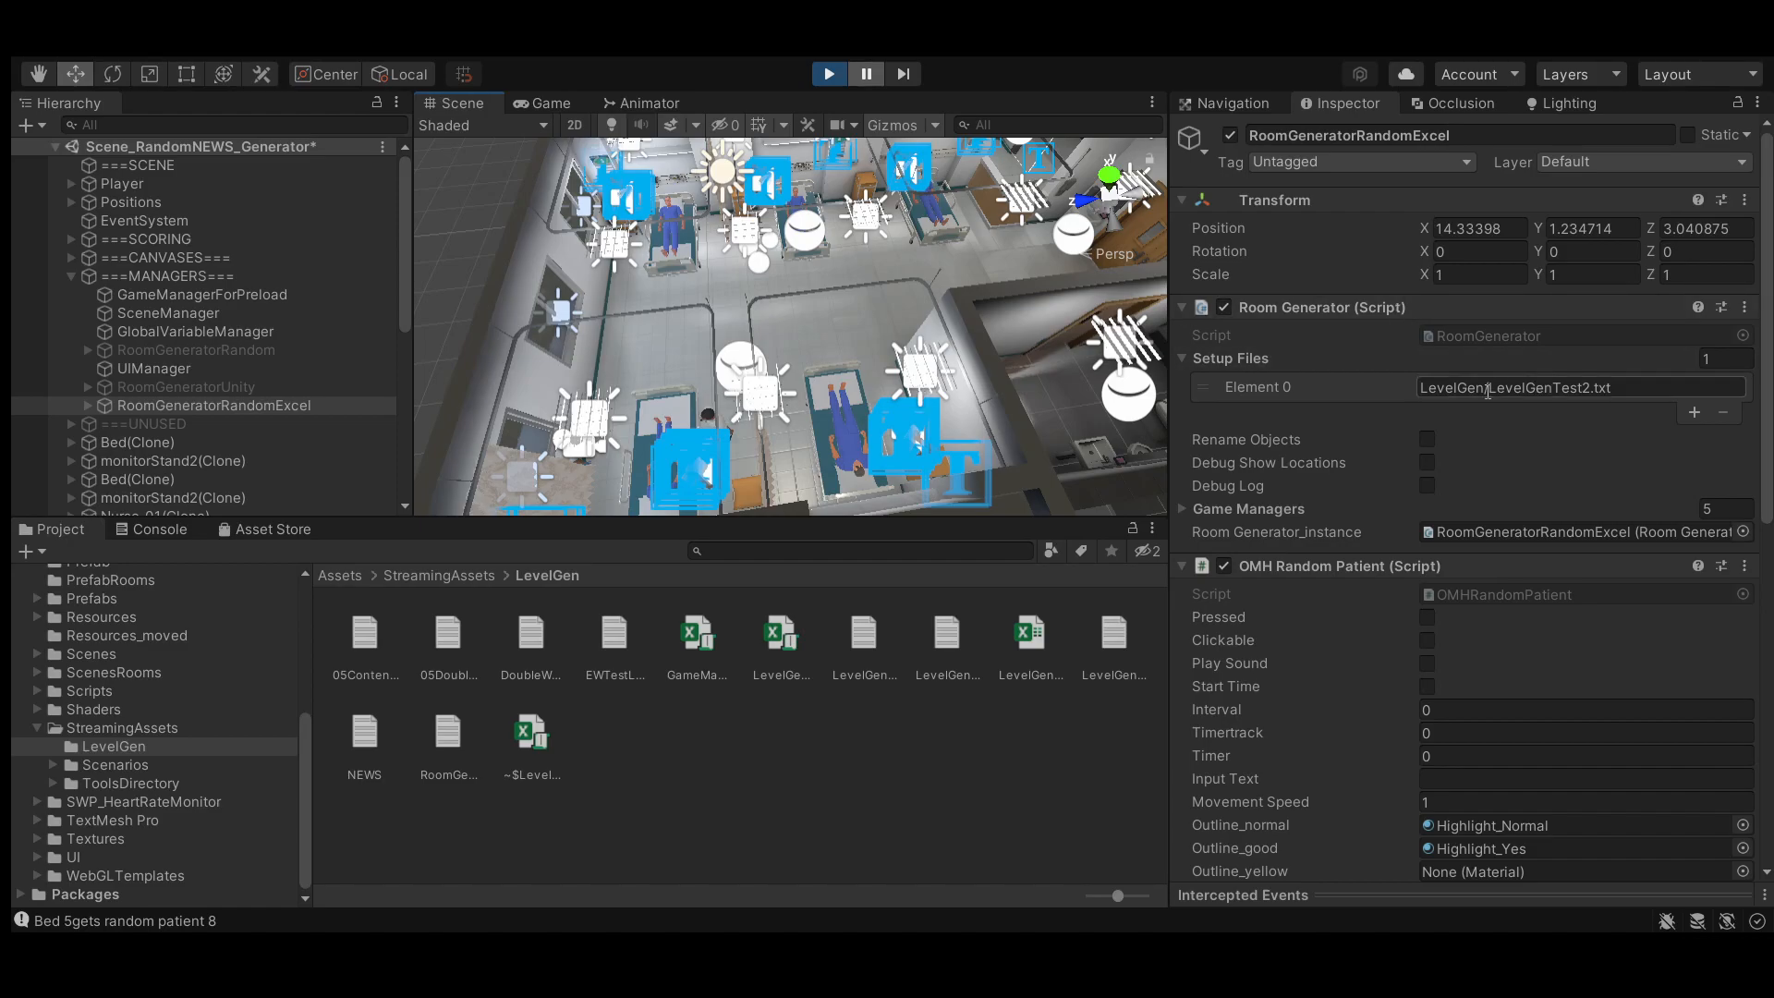
drag(1493, 388, 1583, 387)
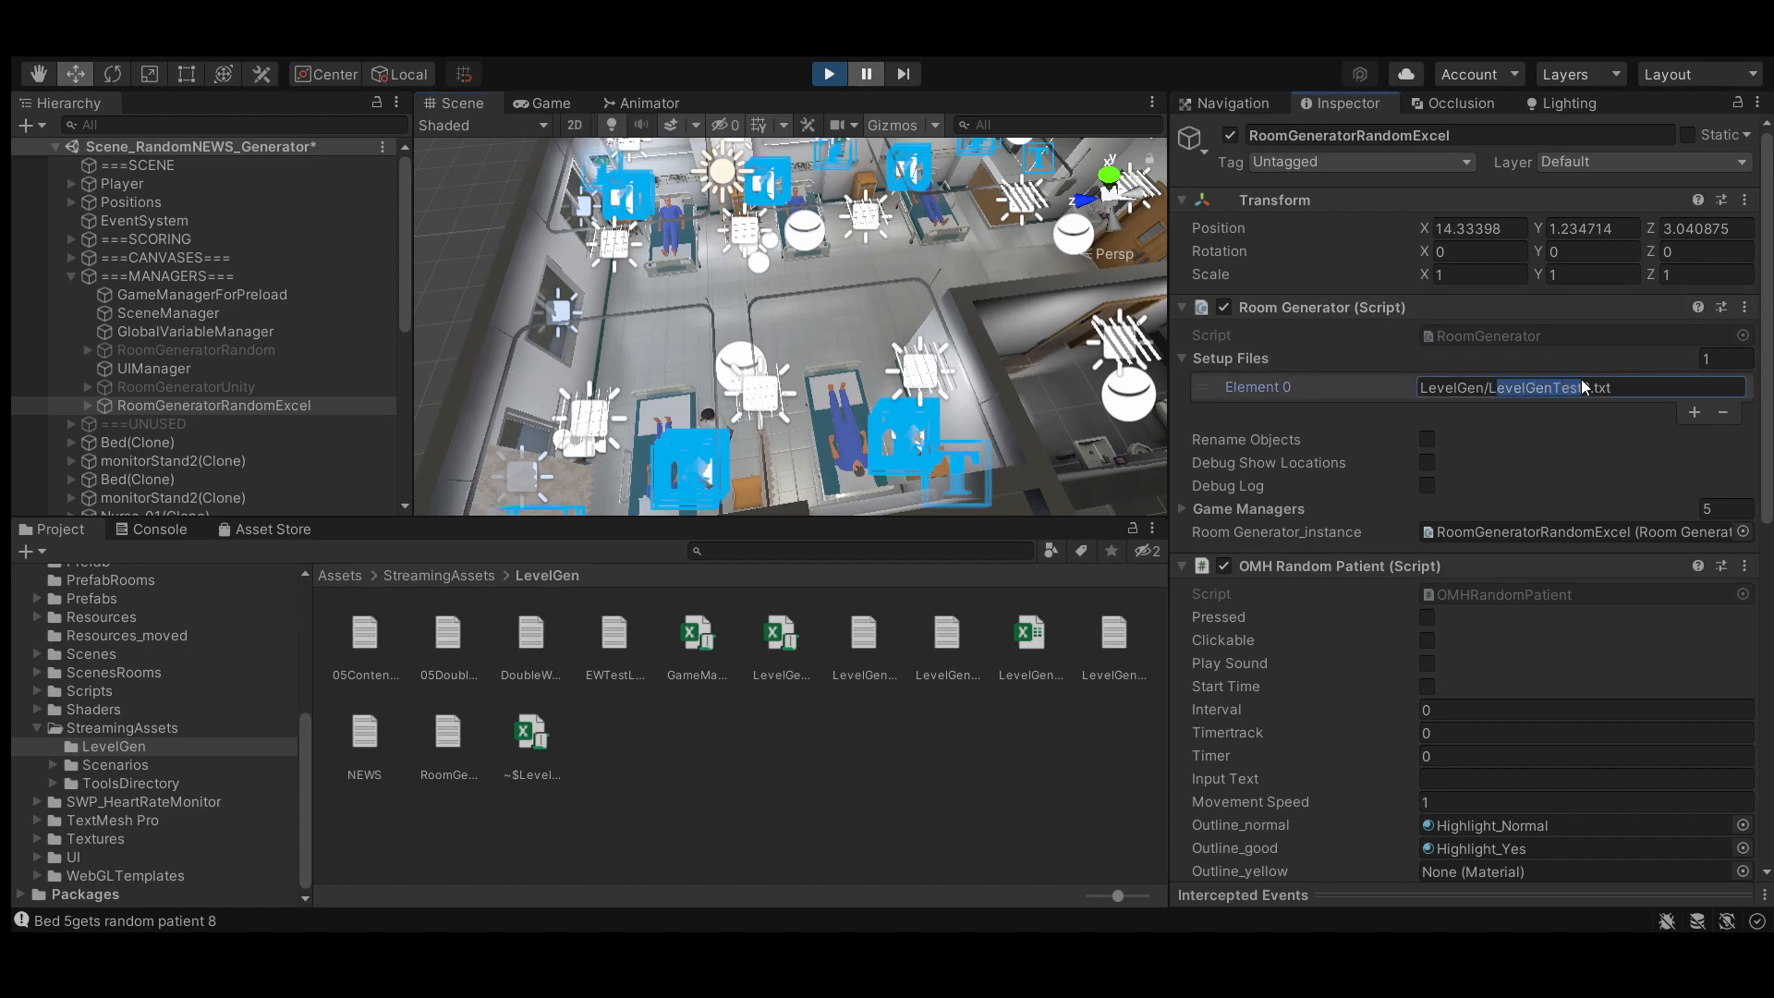
click(1608, 388)
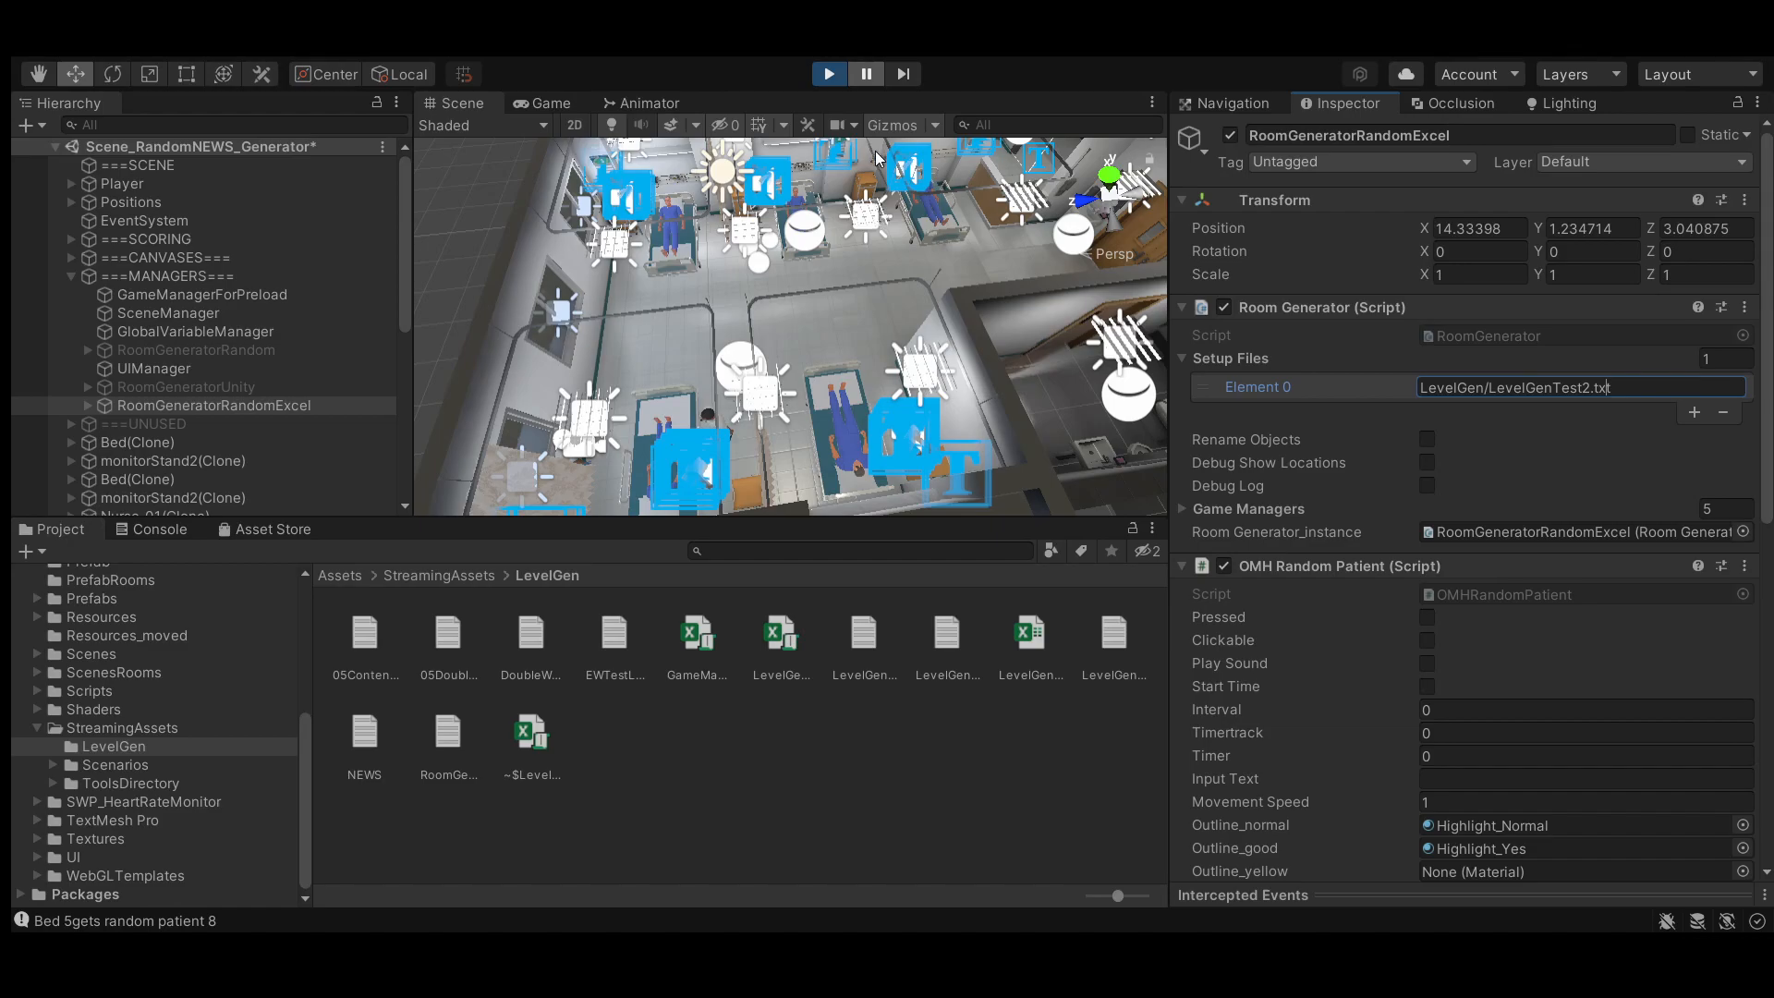
scroll(878, 308, down, 1)
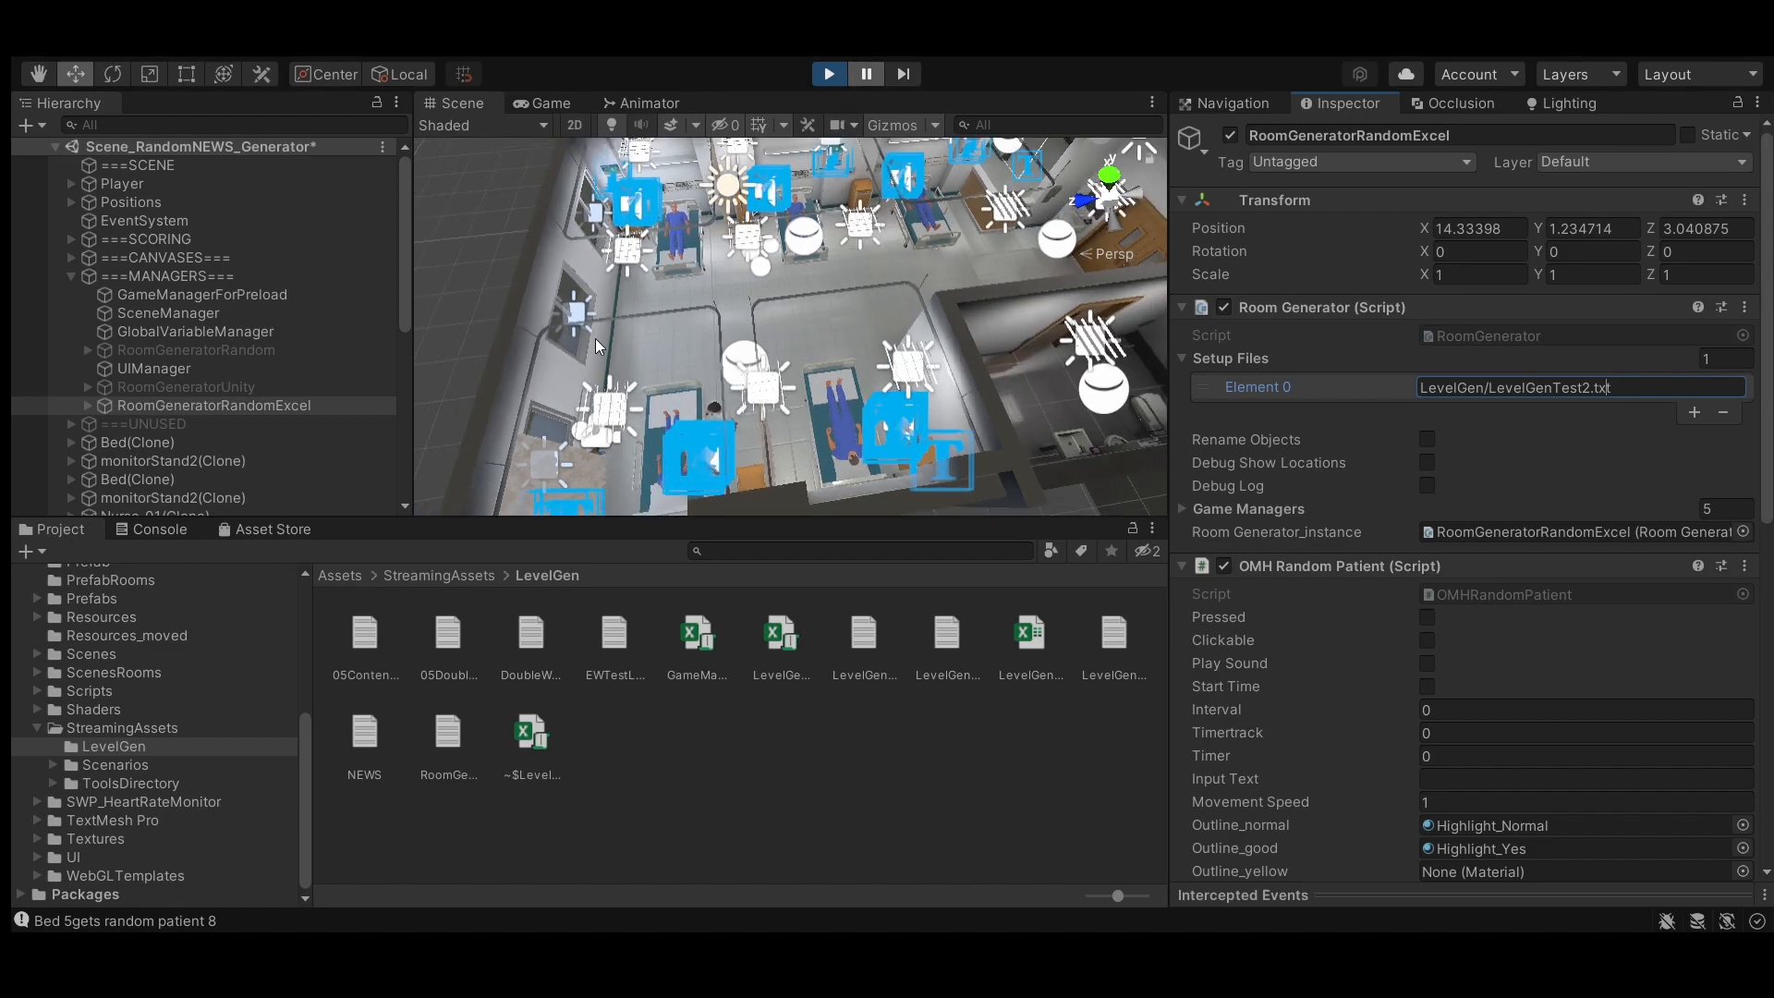
click(831, 75)
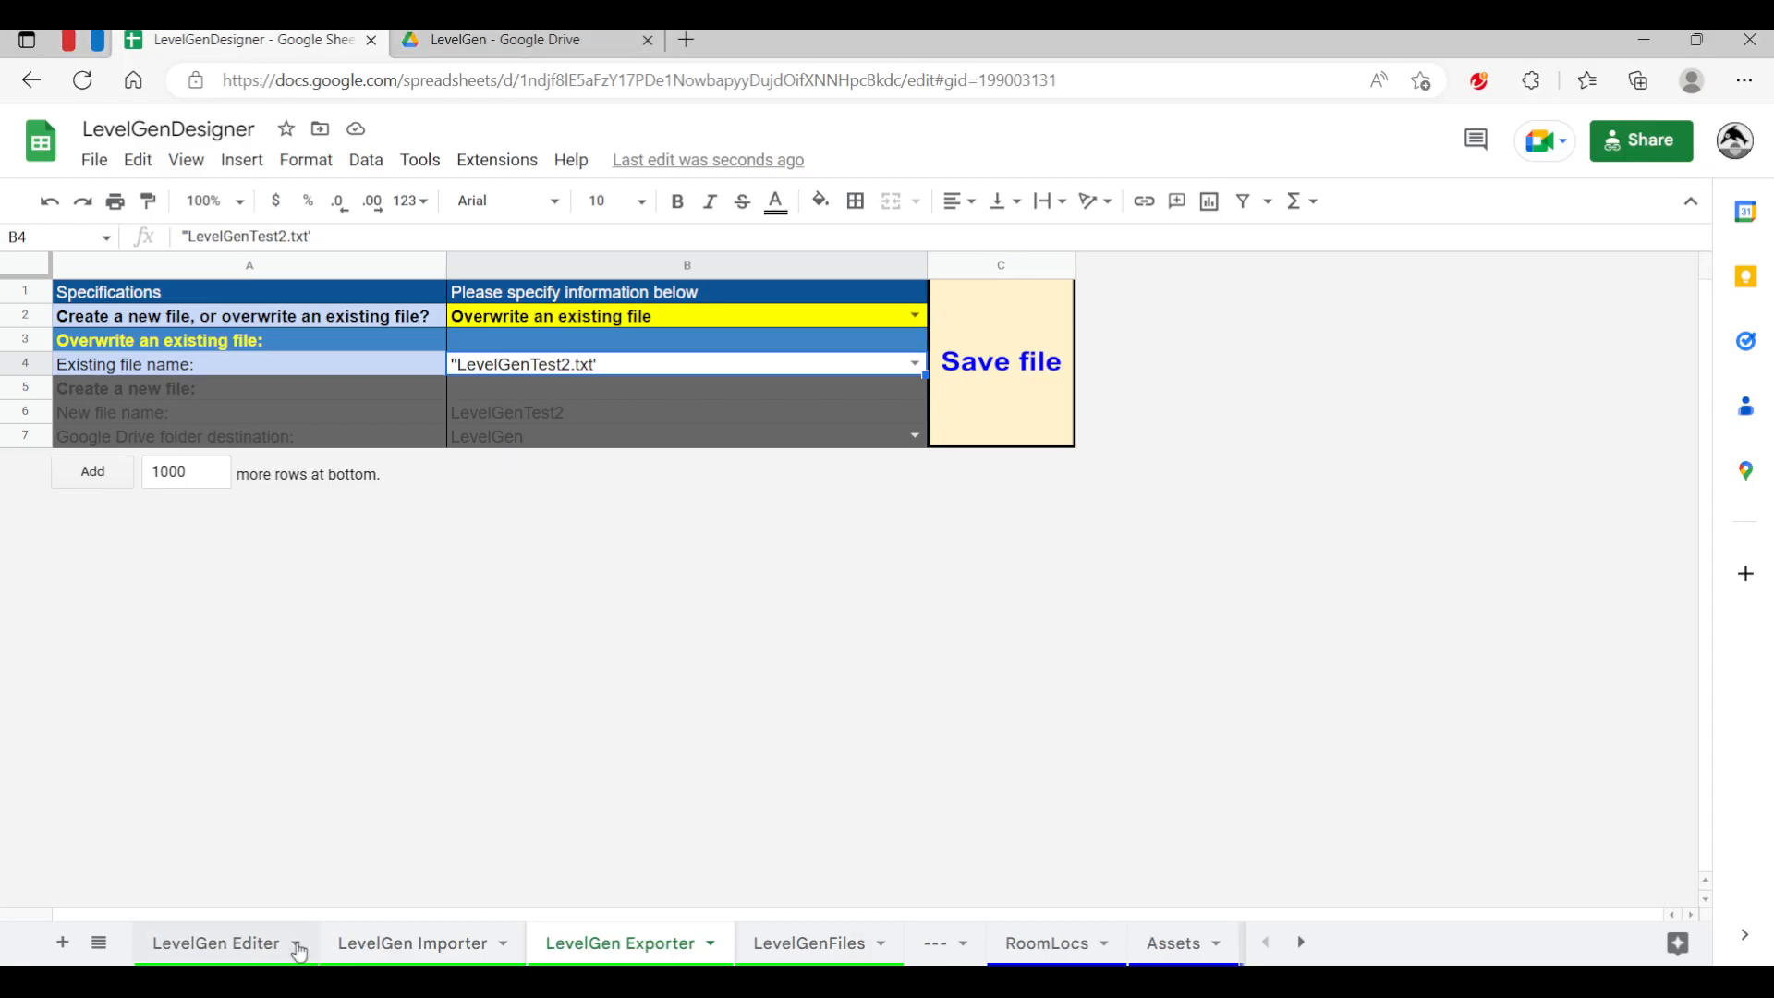
Examine the location and number formulas in columns A and B on the LevelGen Editer sheet
click(163, 953)
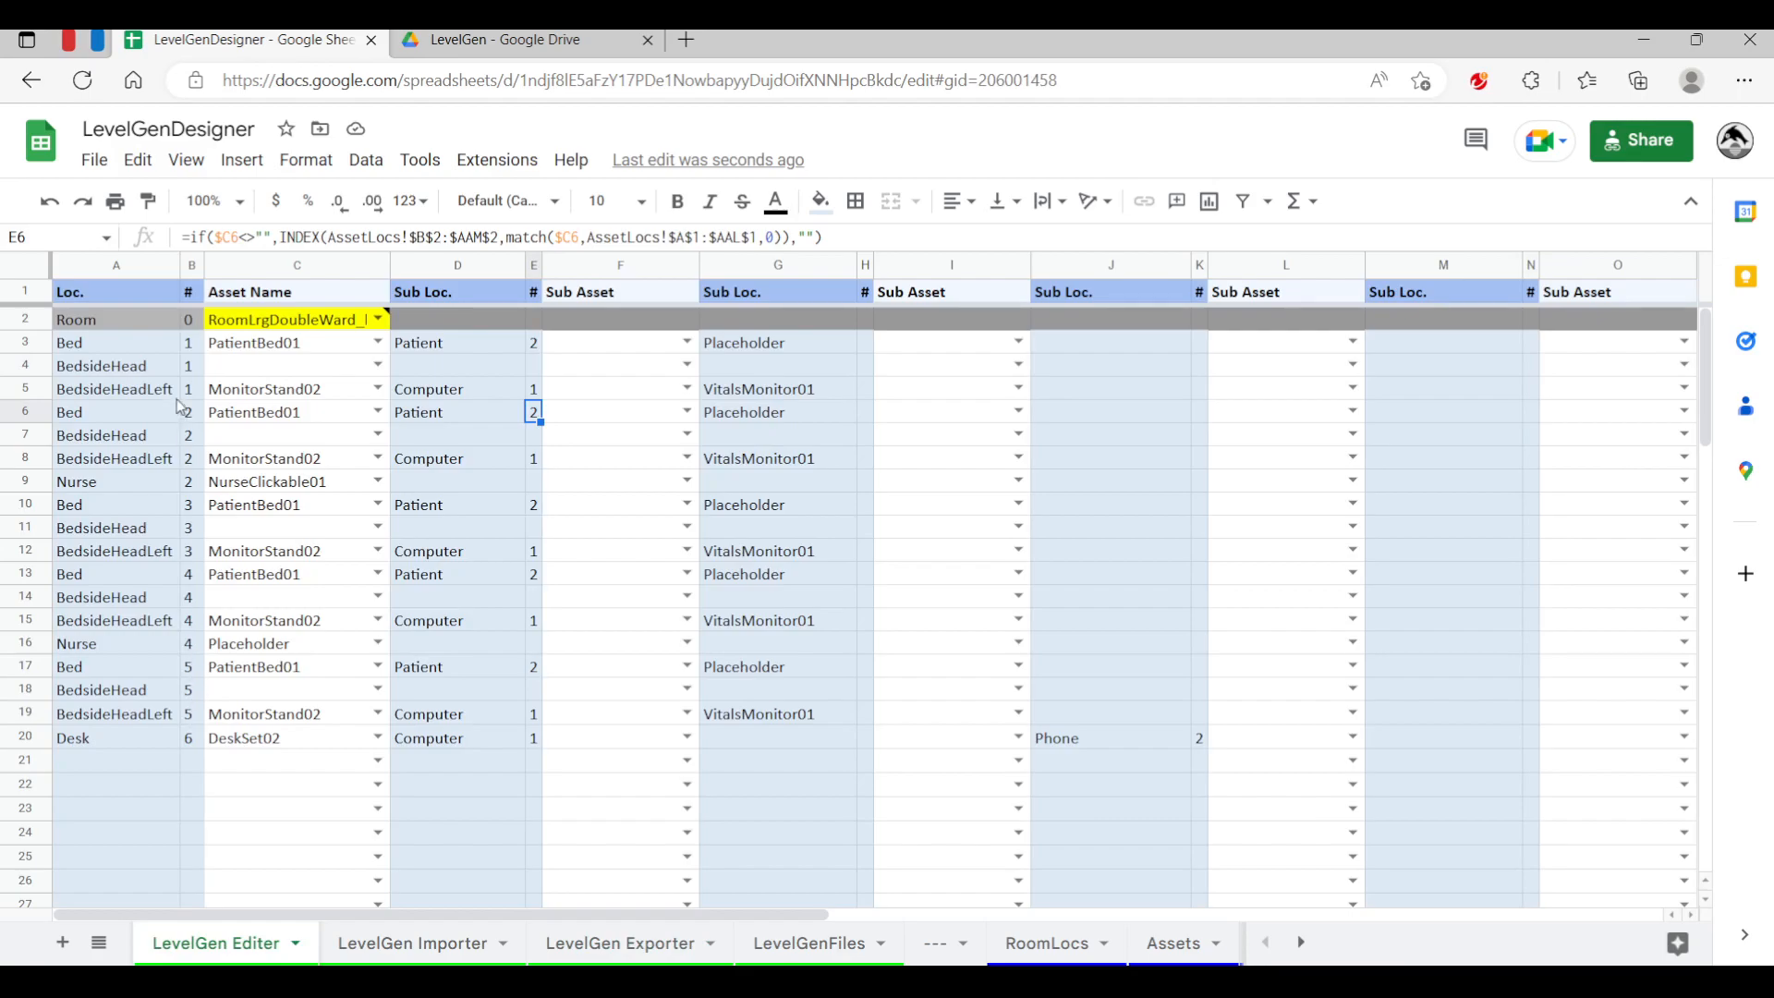
click(189, 391)
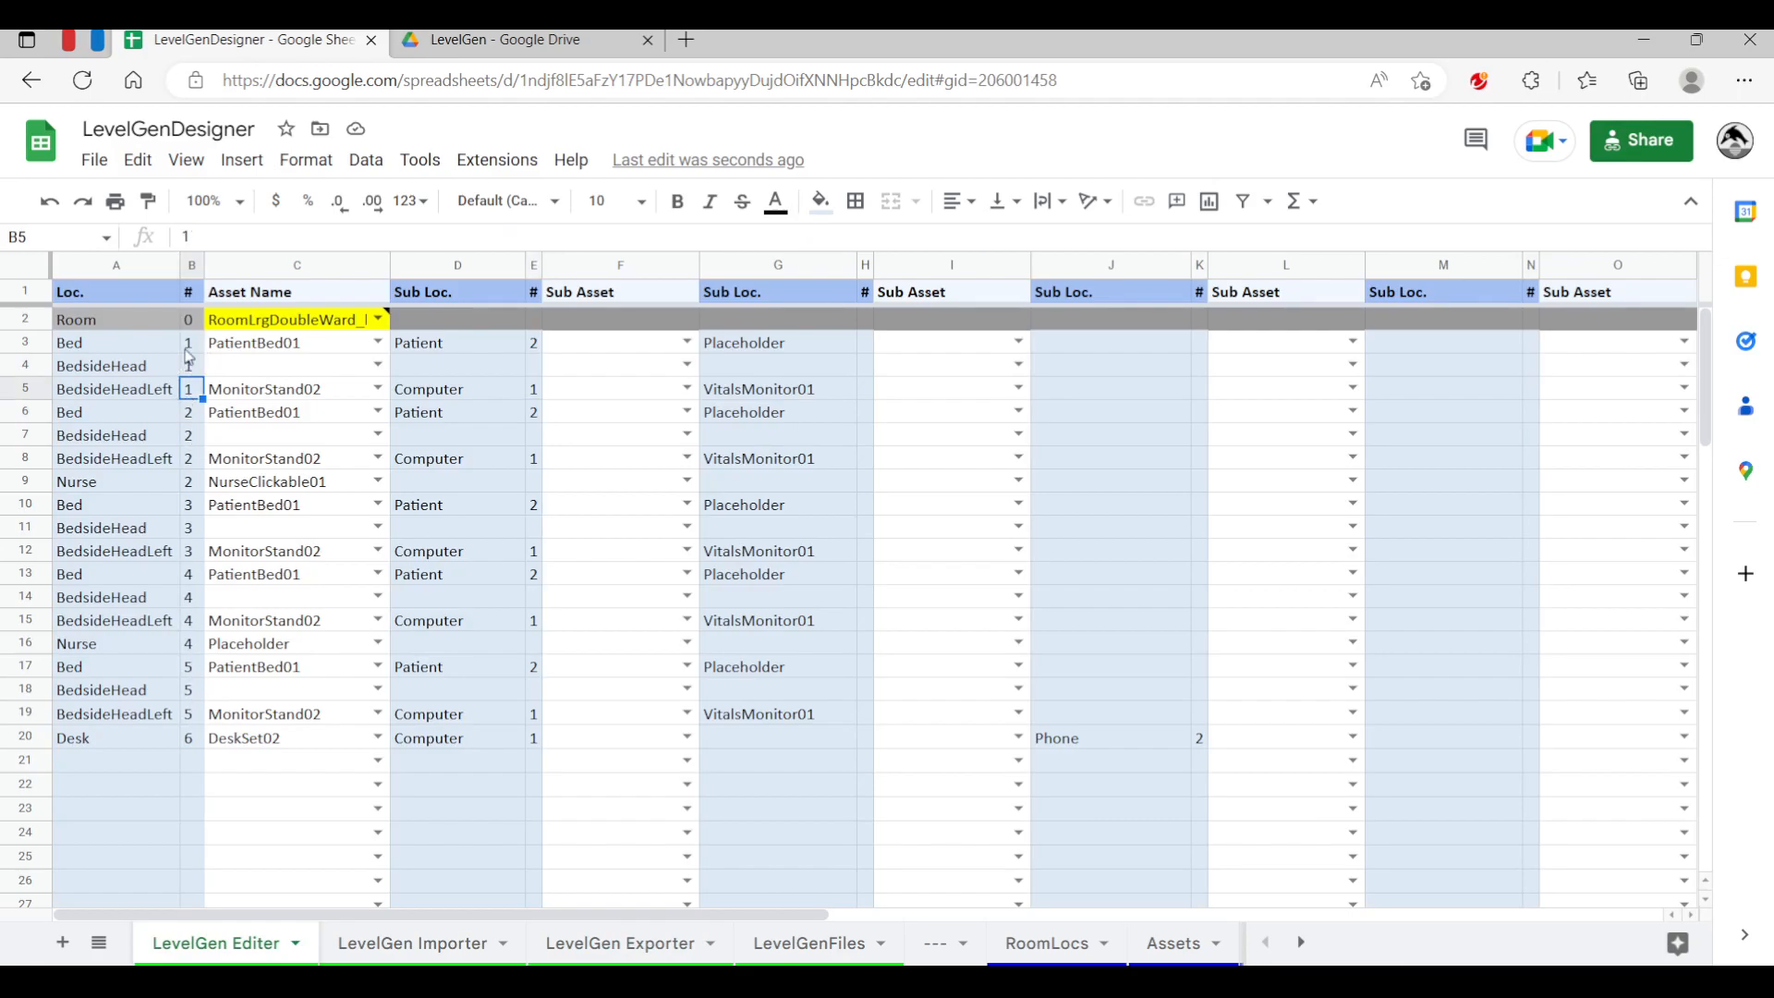
click(190, 348)
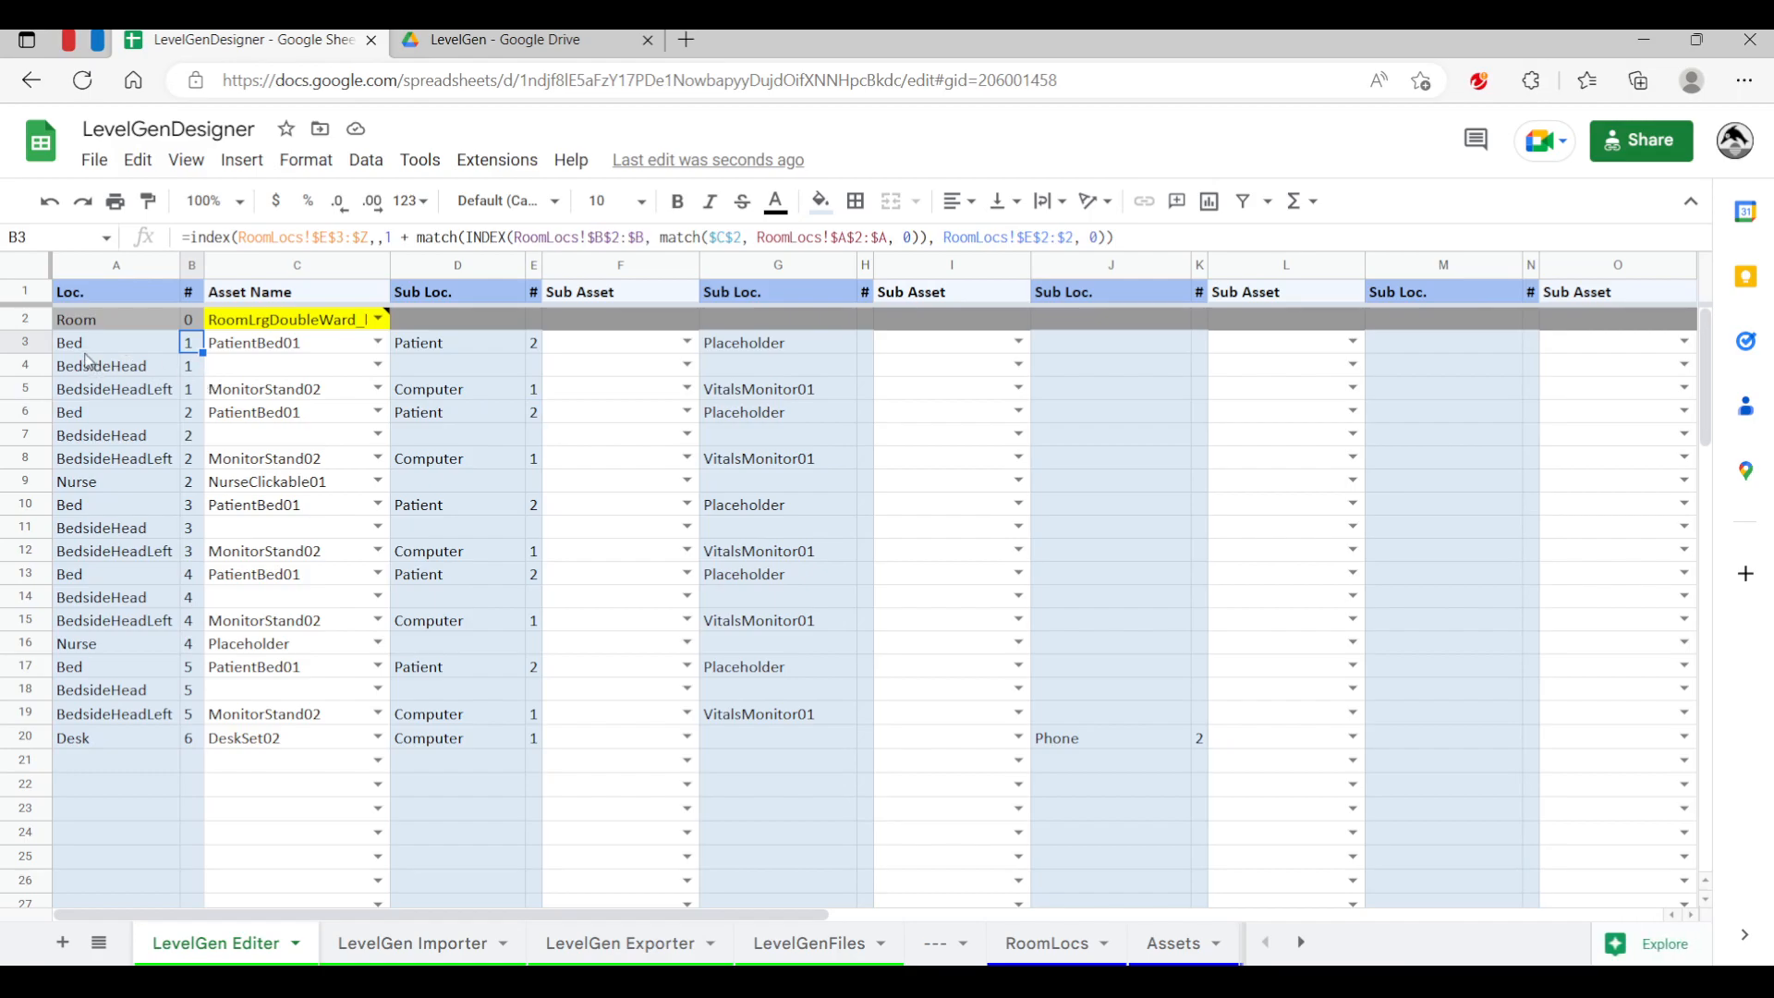
click(91, 347)
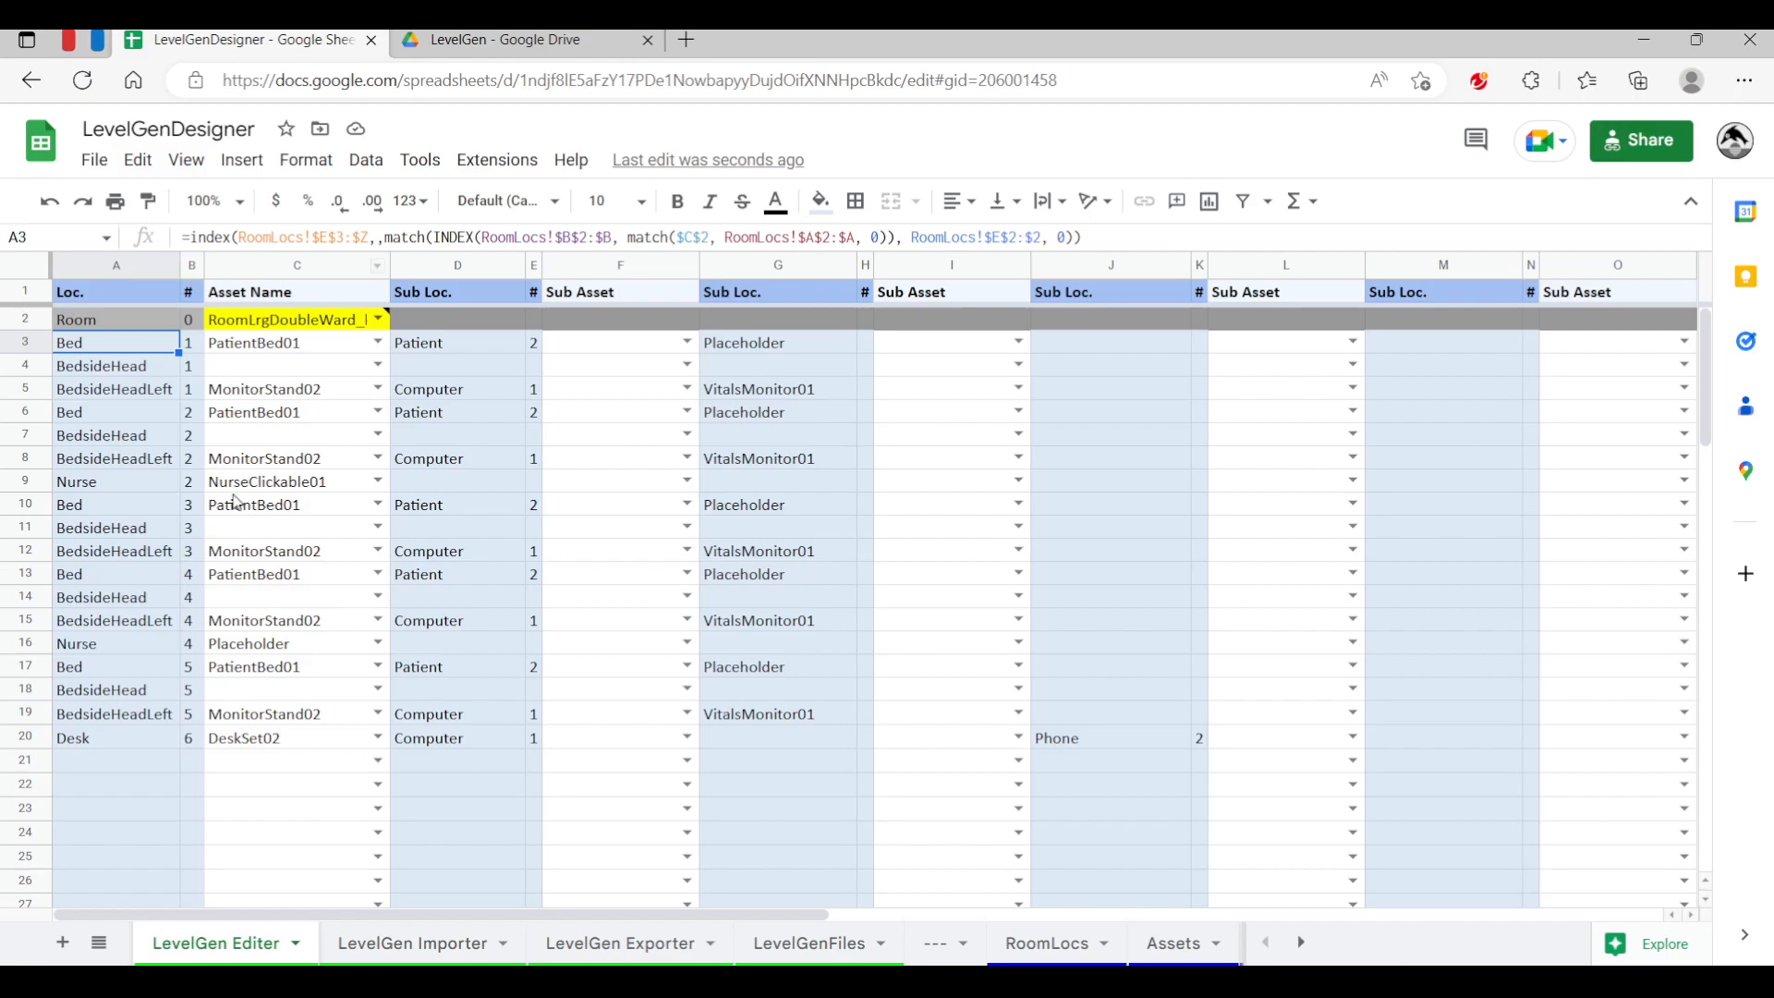
click(196, 342)
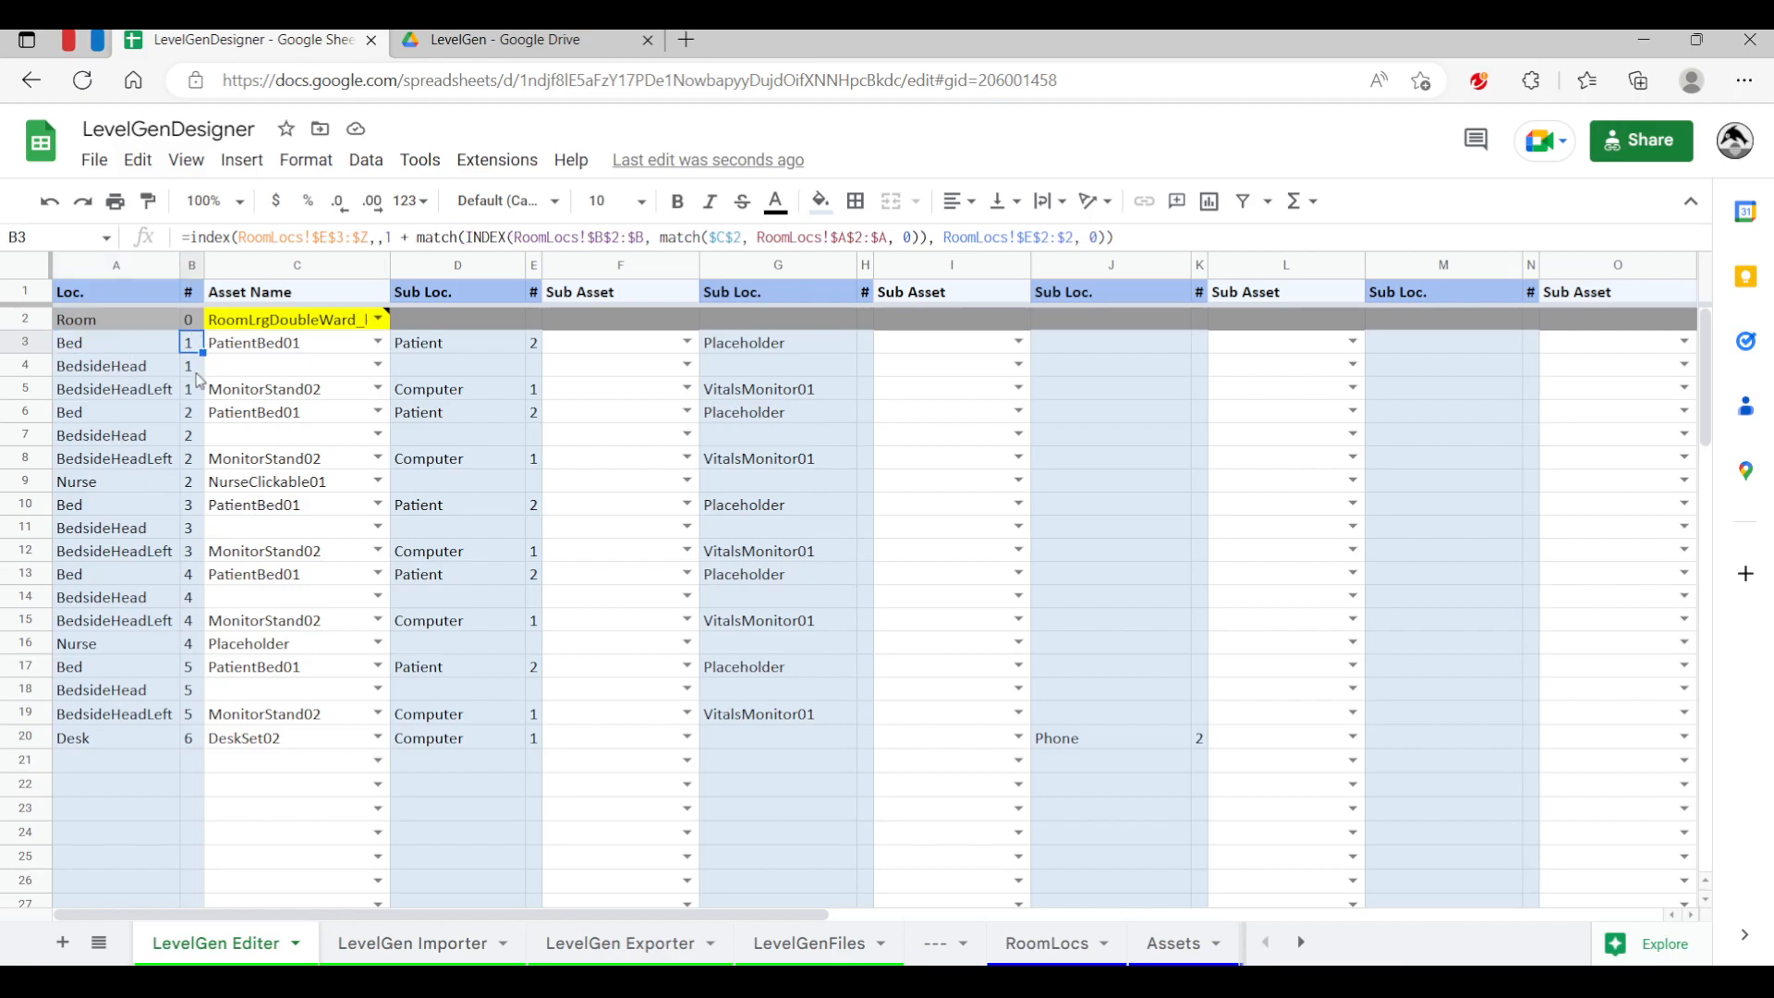
click(194, 369)
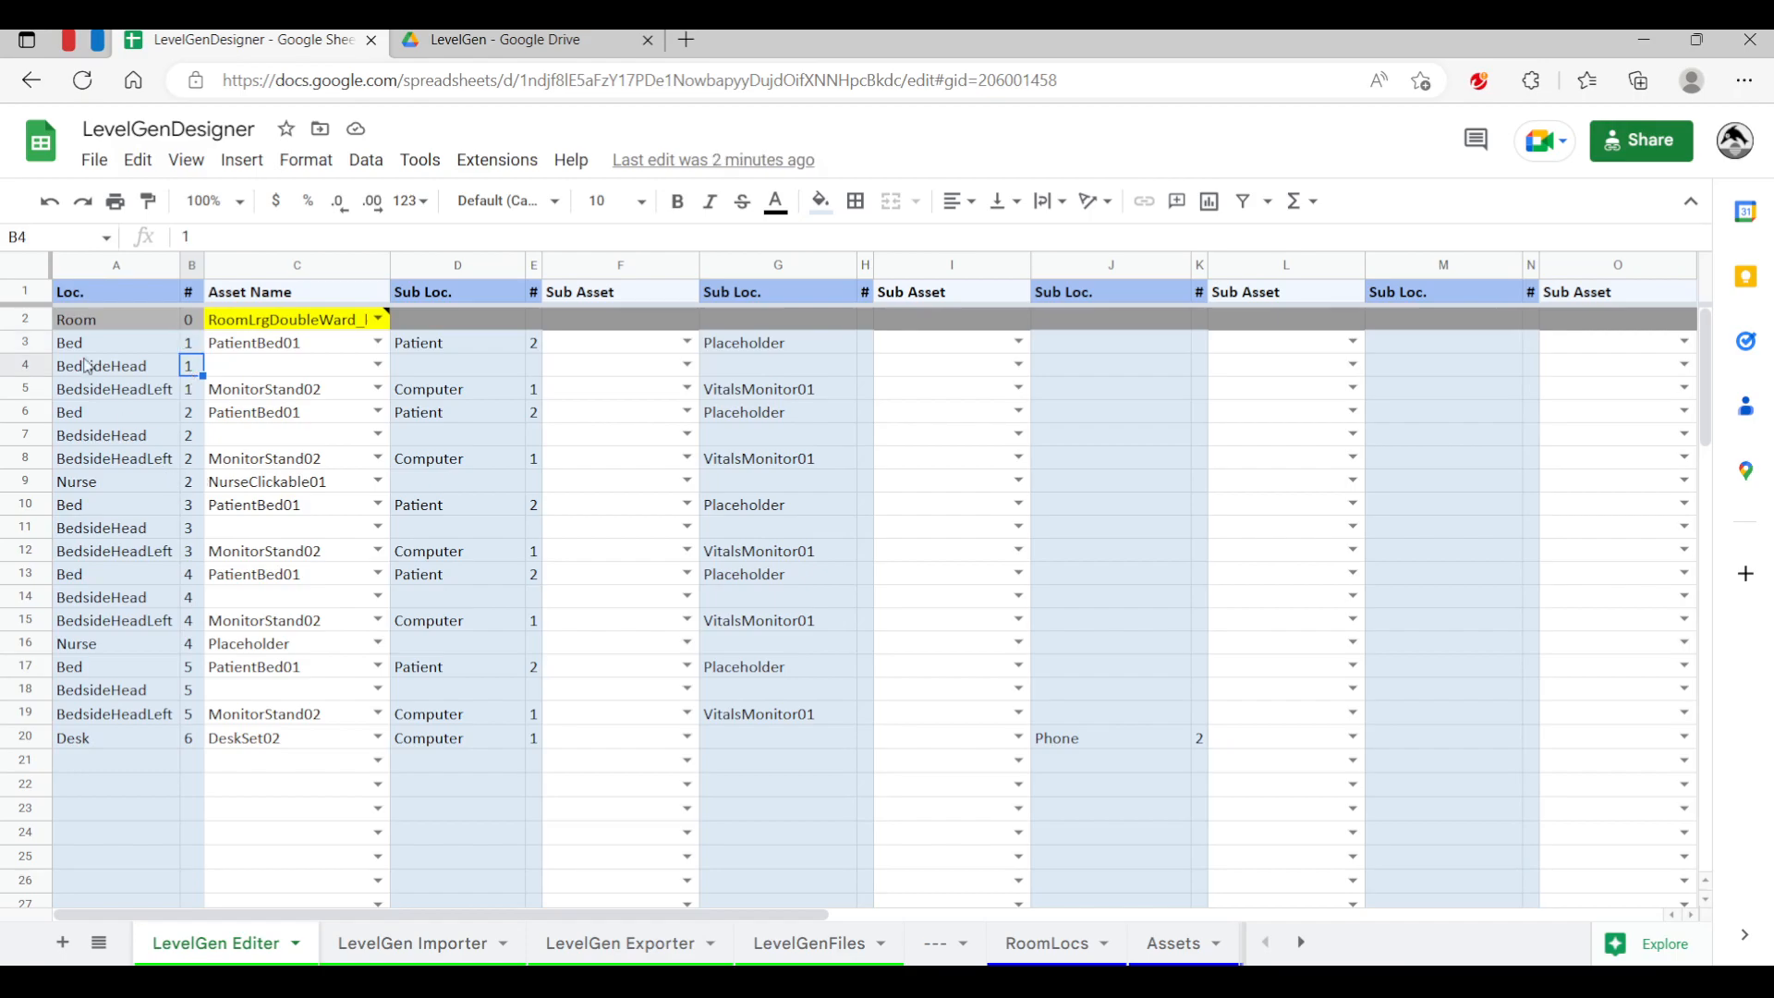
click(90, 345)
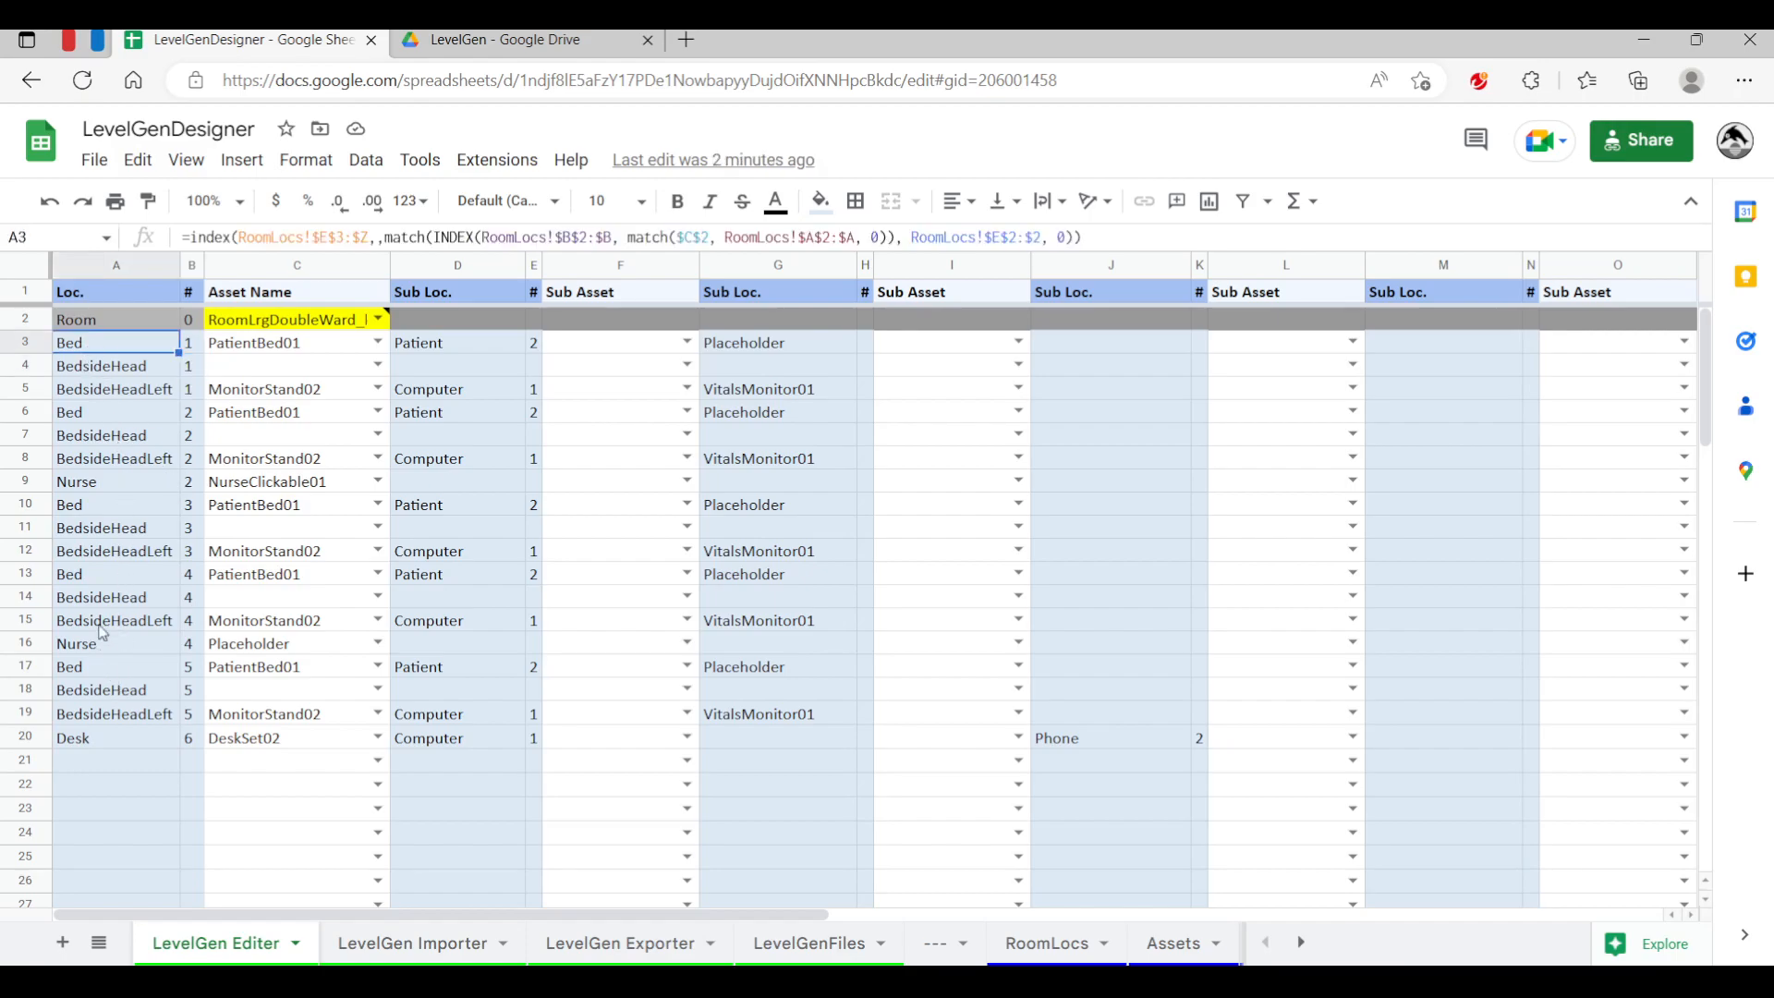
click(107, 670)
click(190, 667)
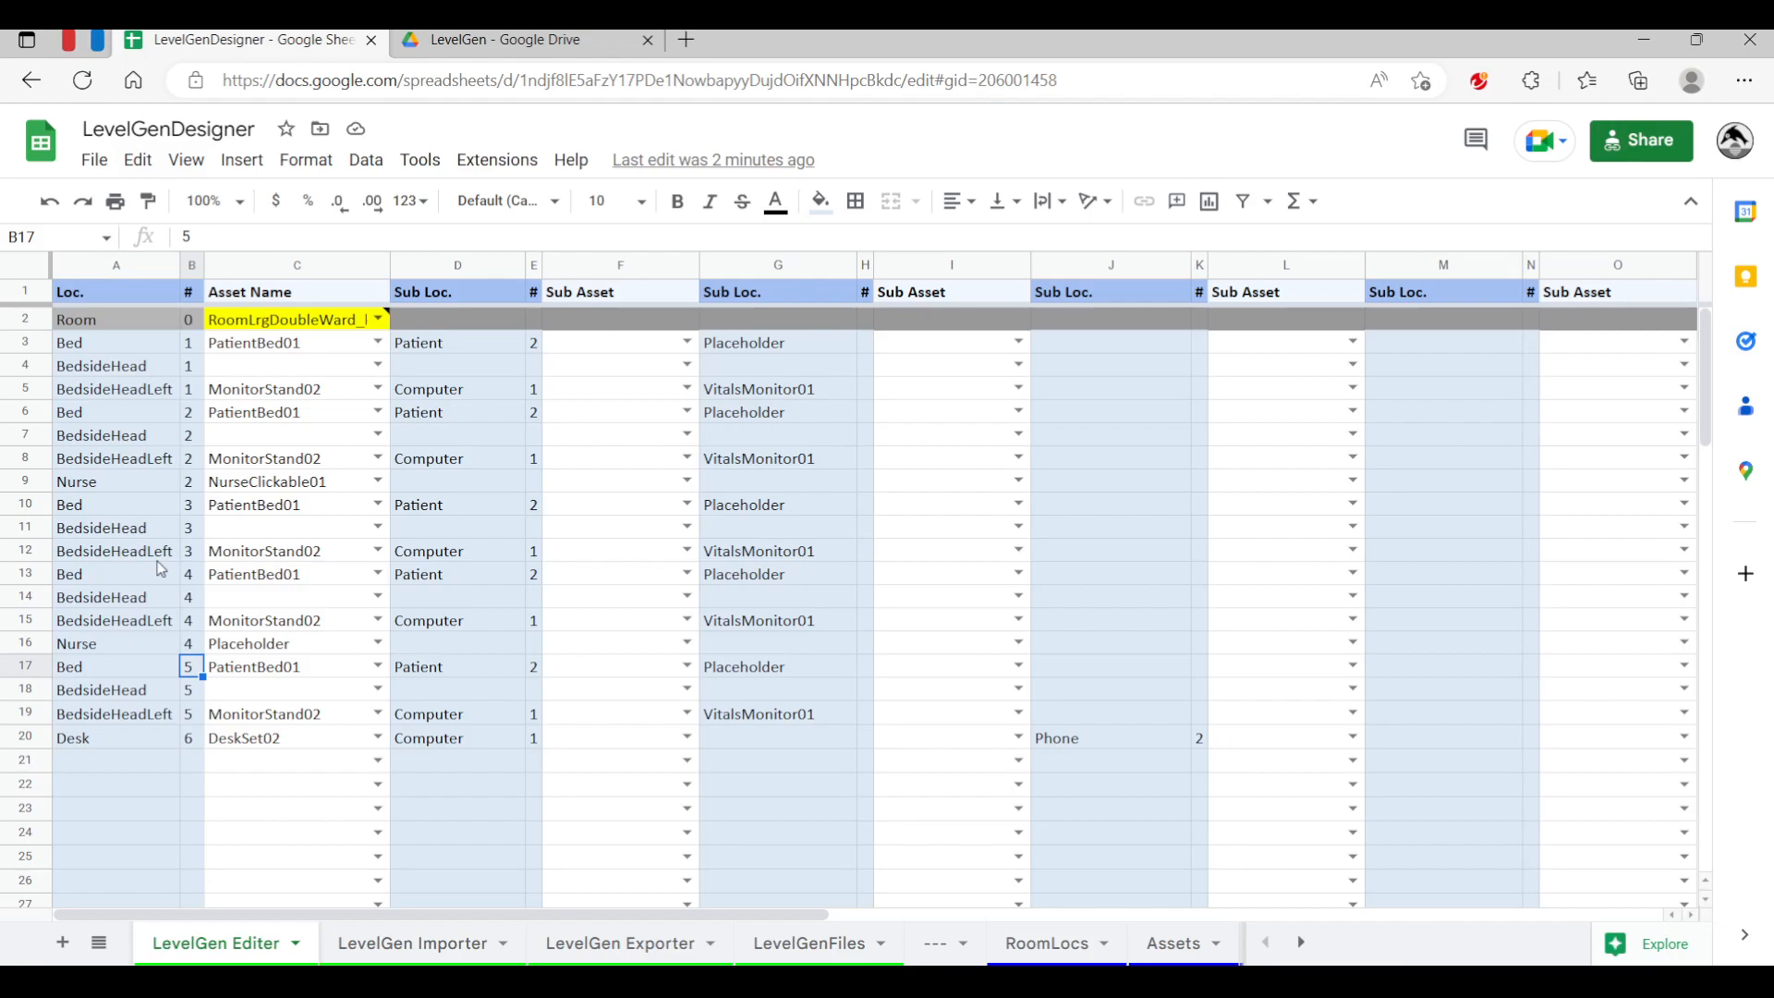
Delete the bed asset in row 17 and the monitor stand asset in row 19
click(298, 670)
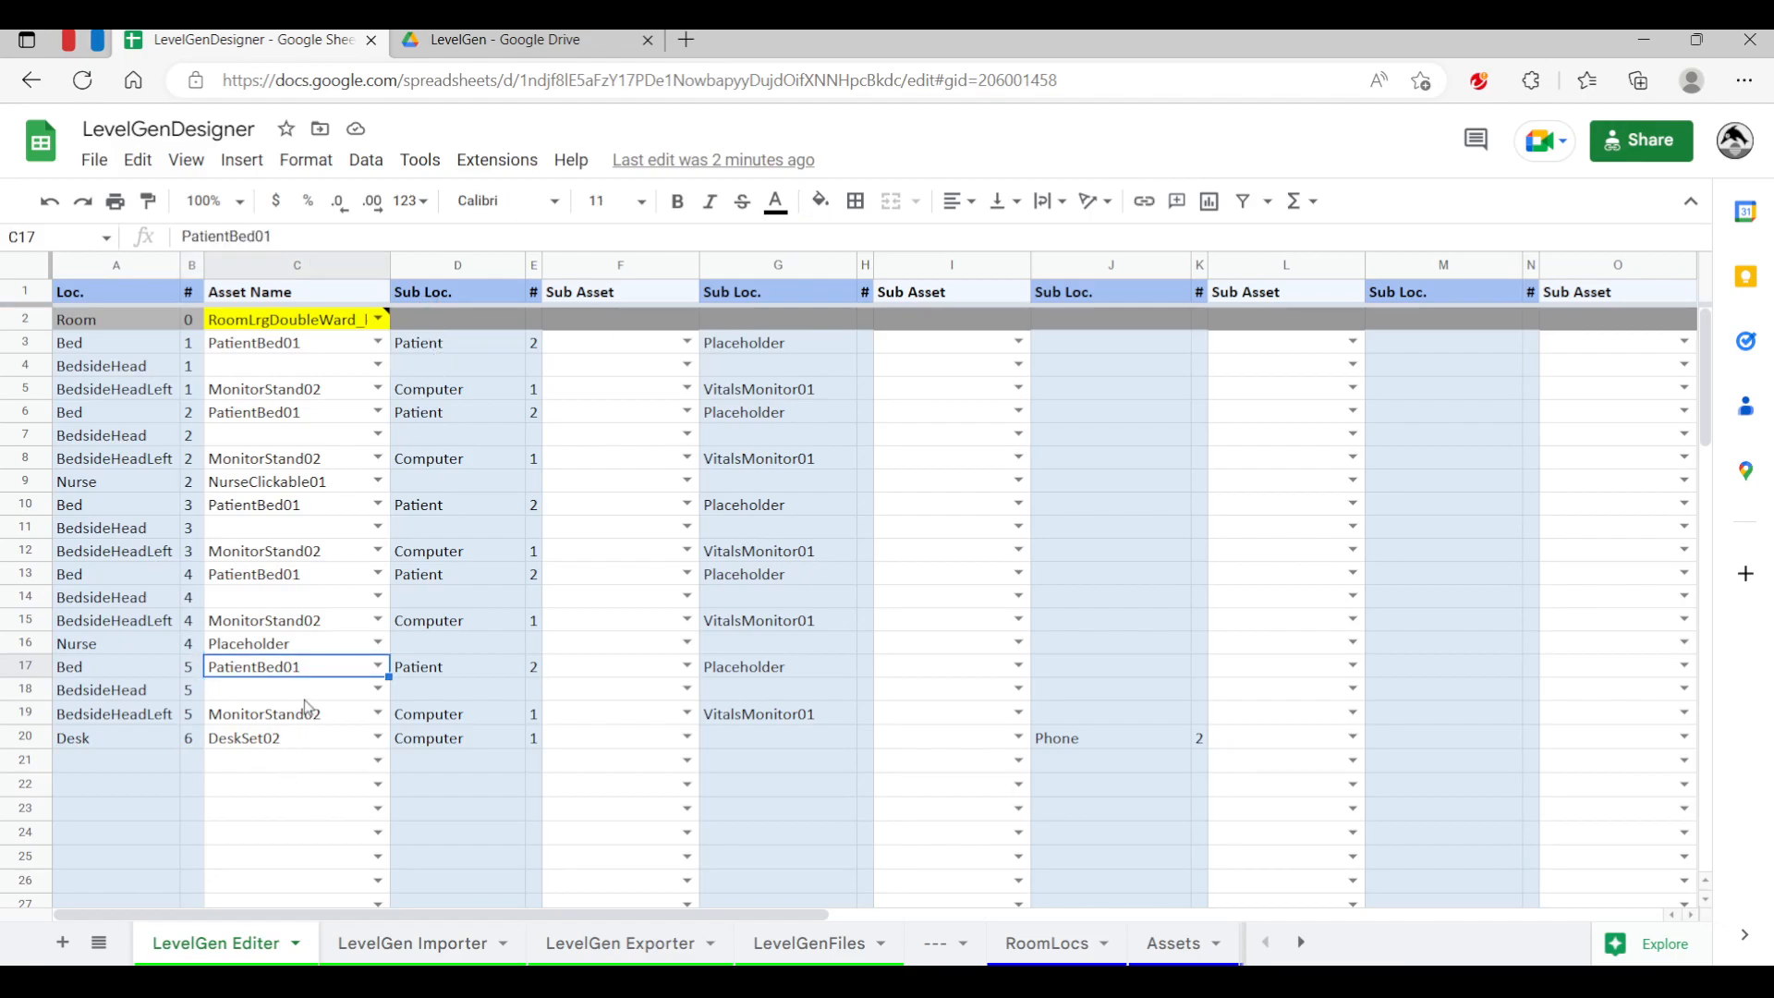
key(Delete)
click(342, 713)
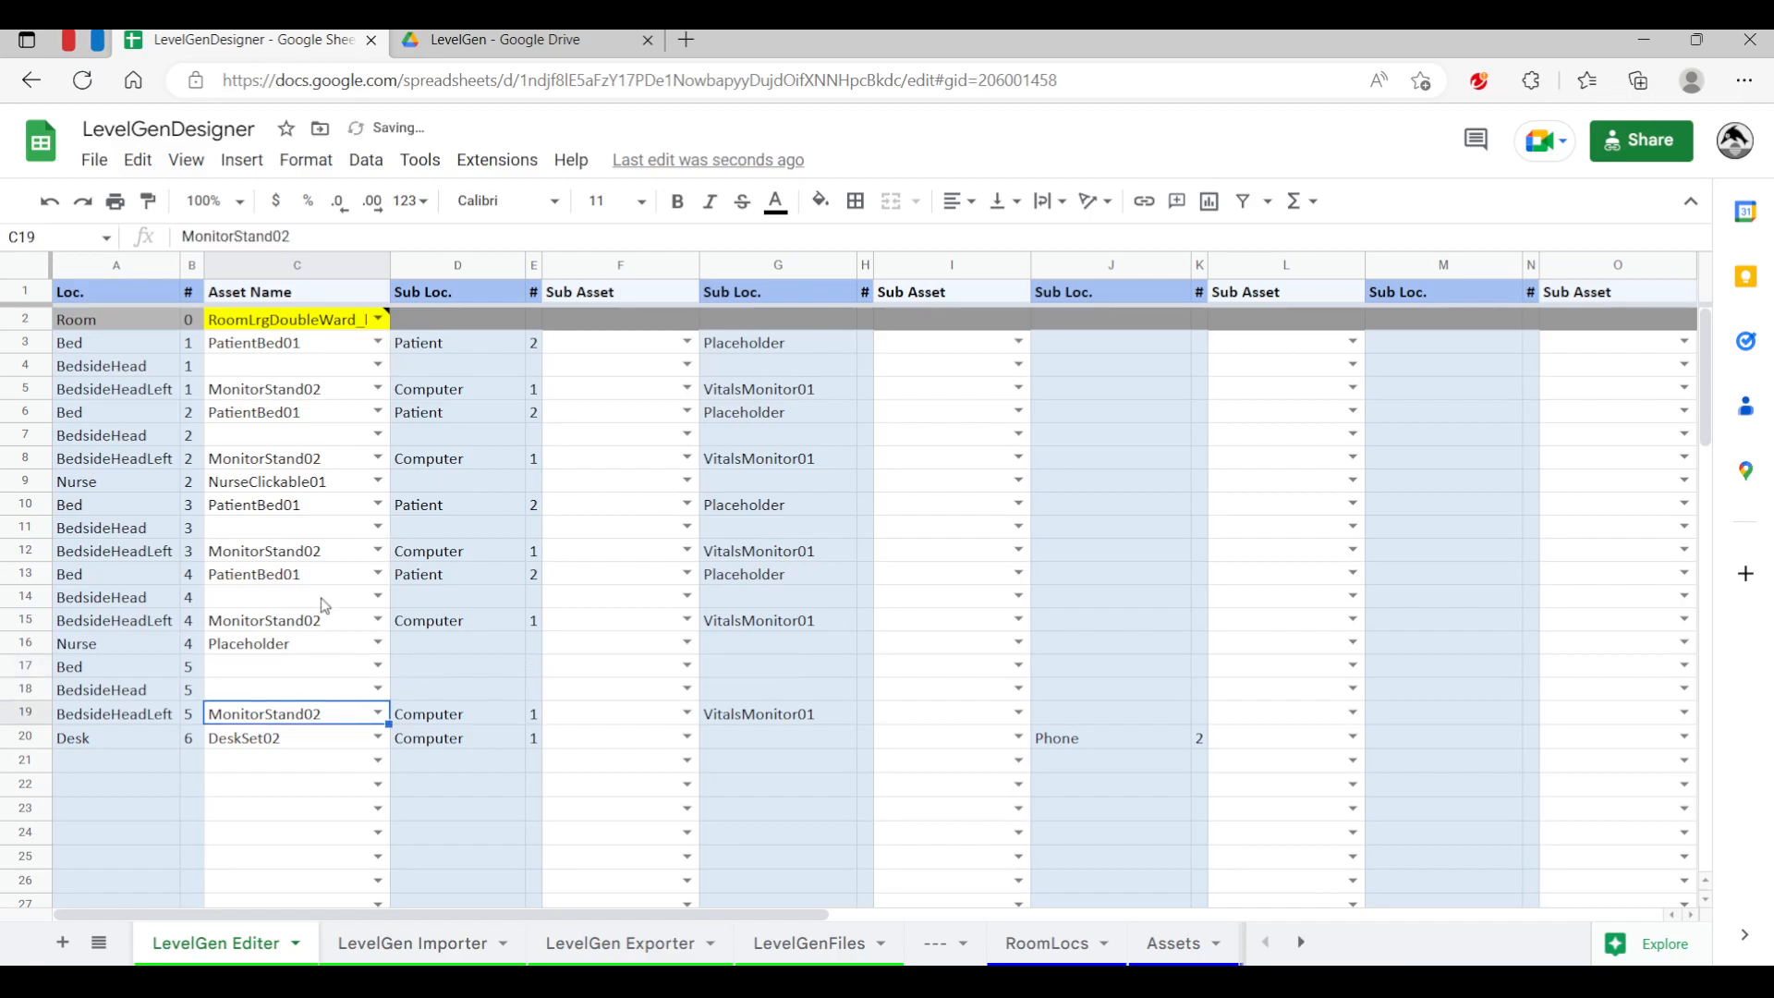
key(Delete)
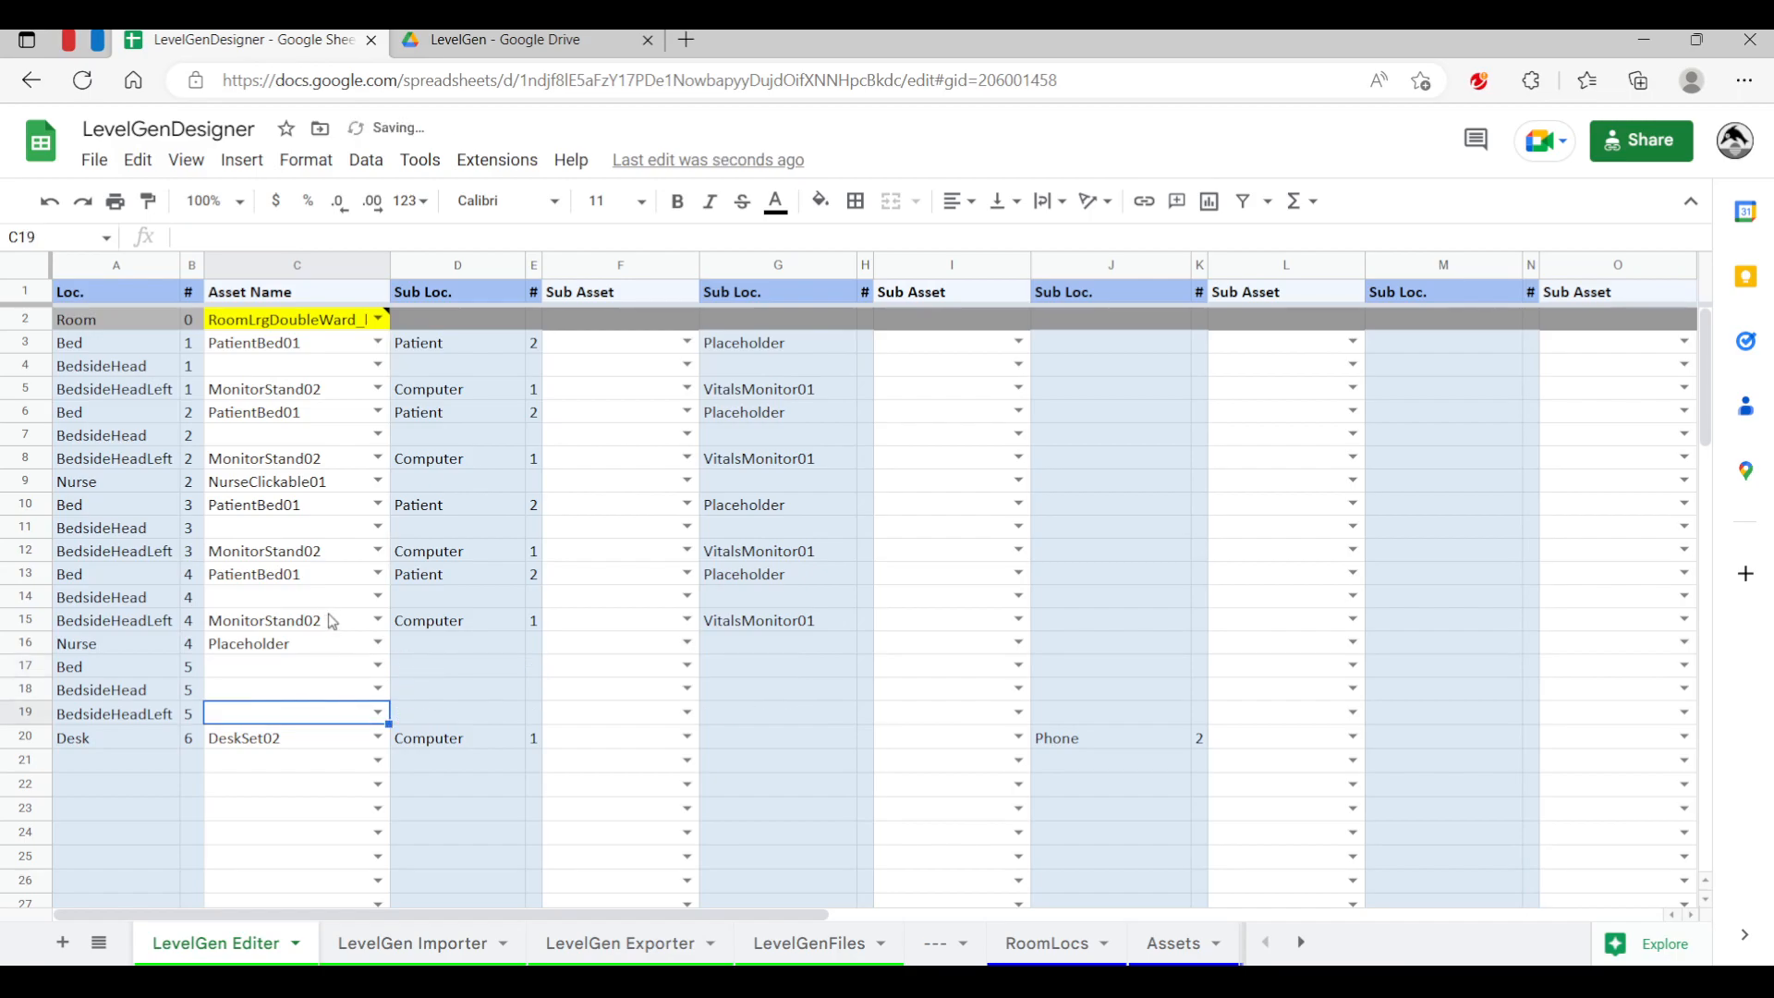
click(605, 688)
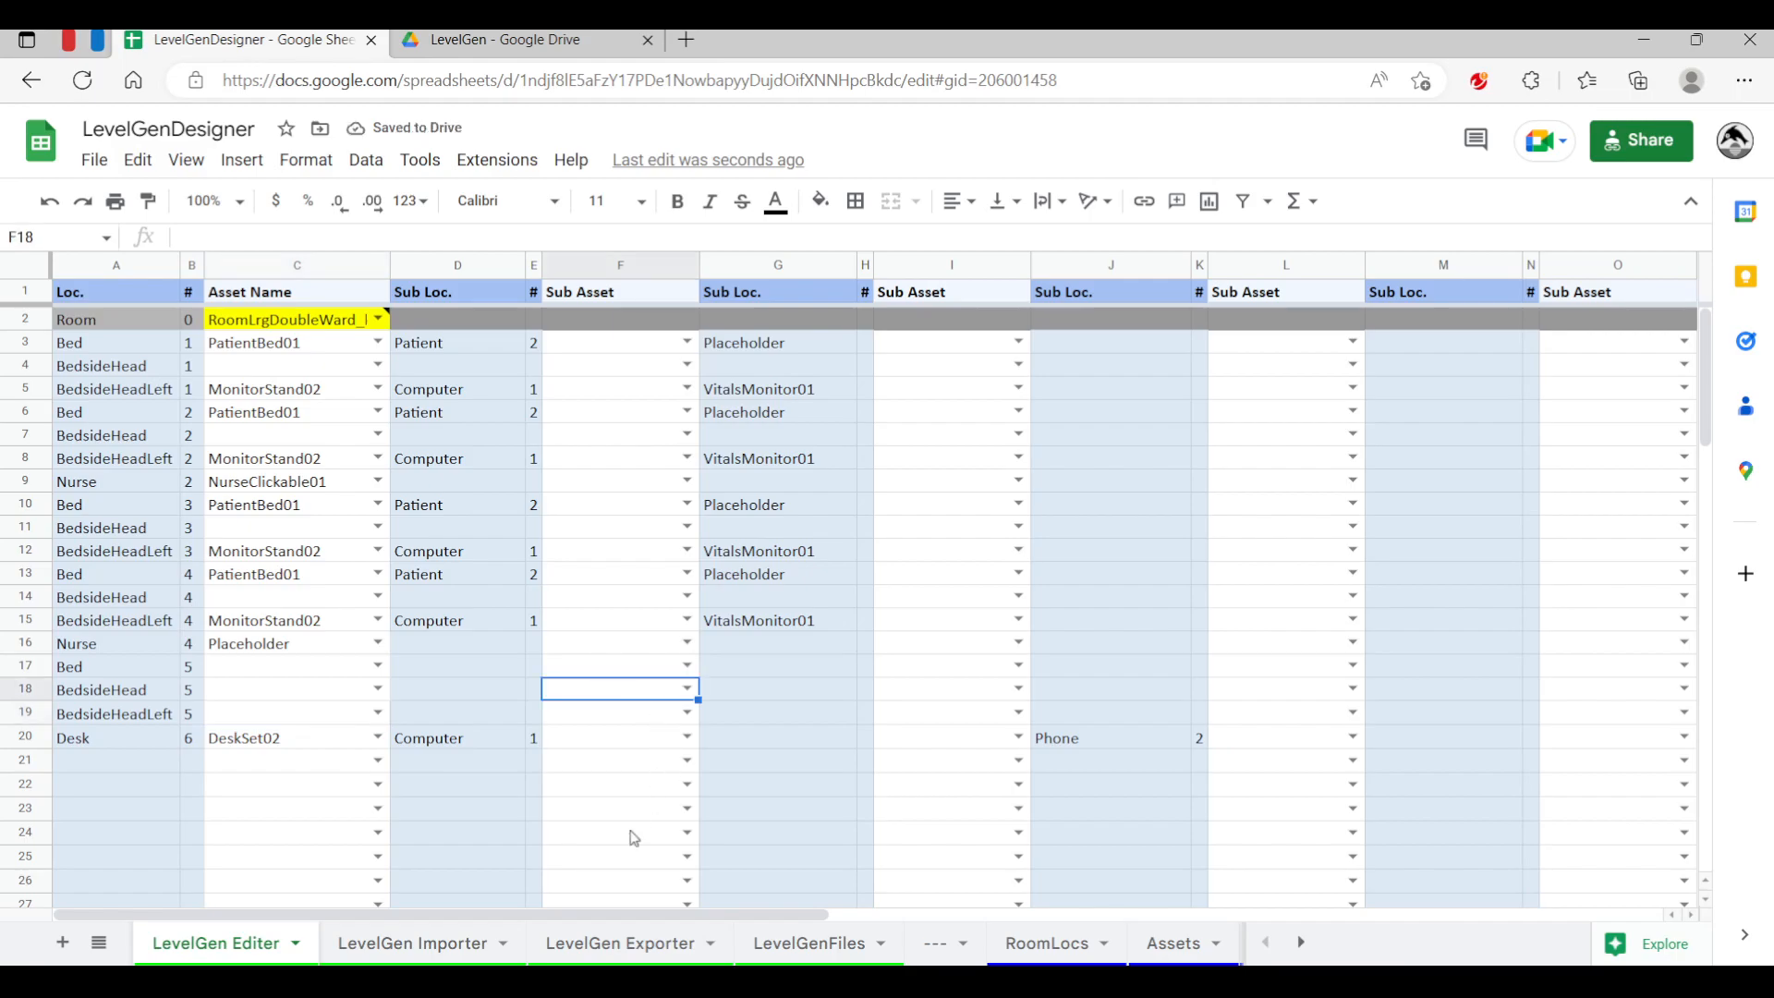
Export the edited level from the LevelGen Exporter sheet, overwriting the existing file LevelGenTest2.txt
click(591, 944)
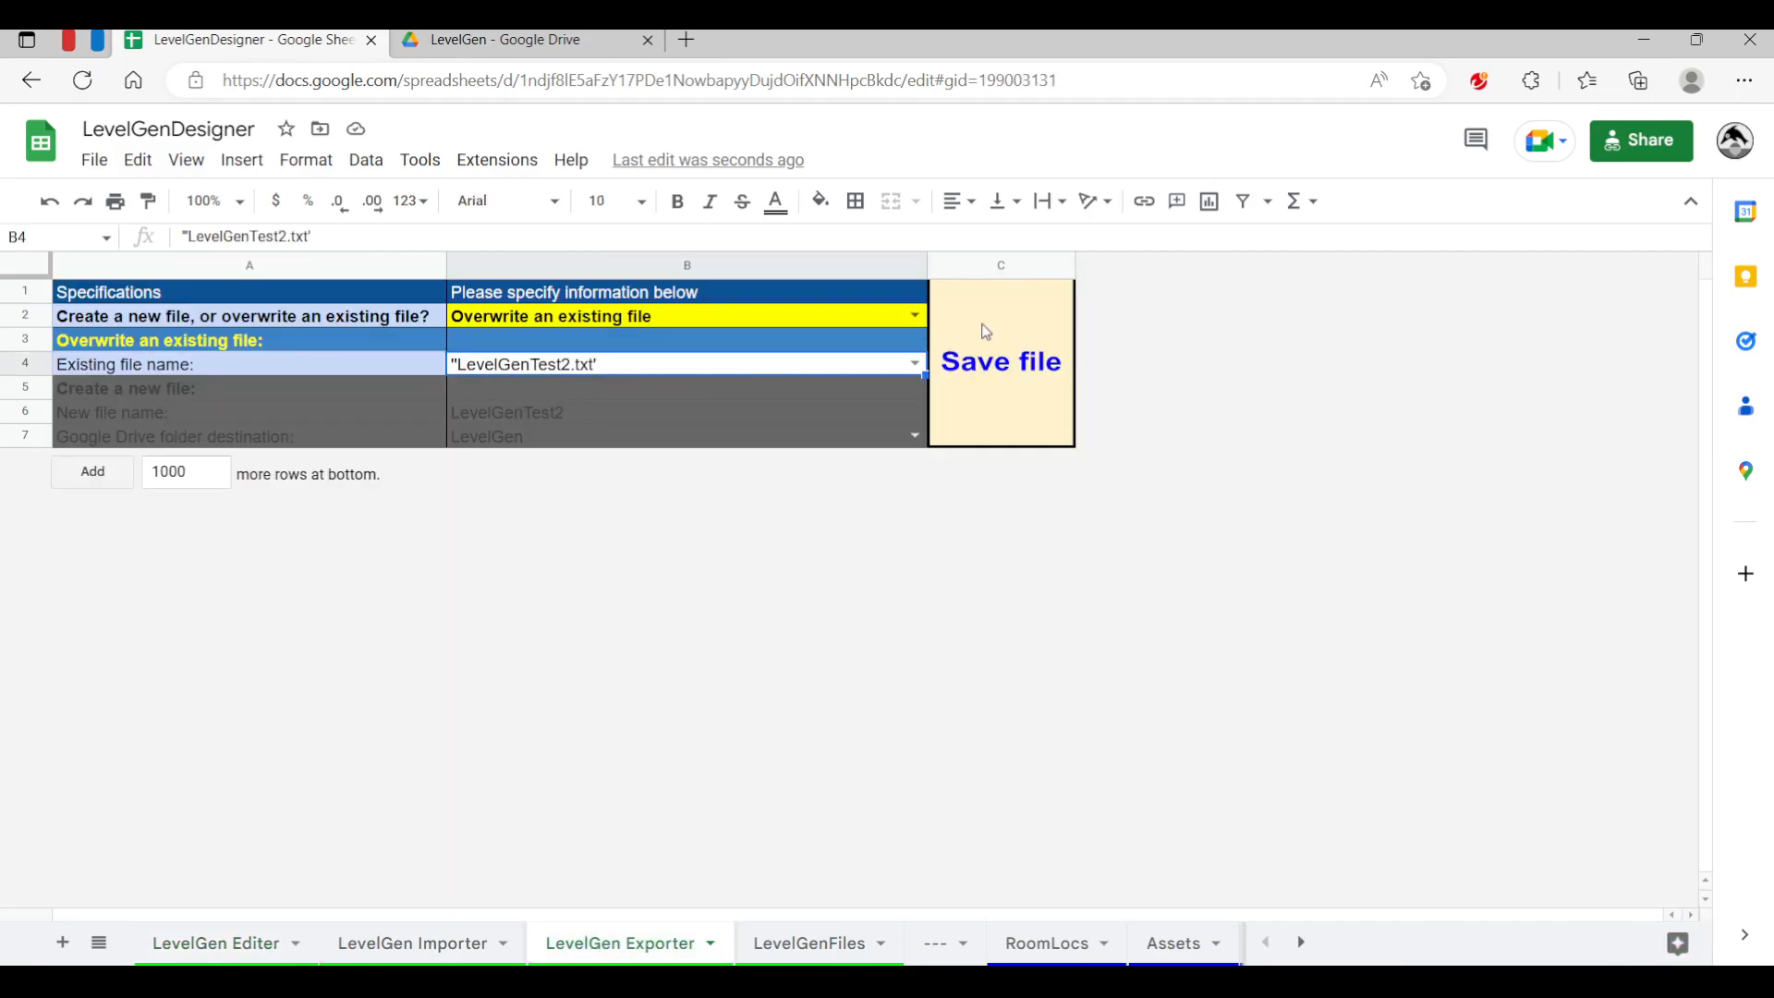
click(983, 334)
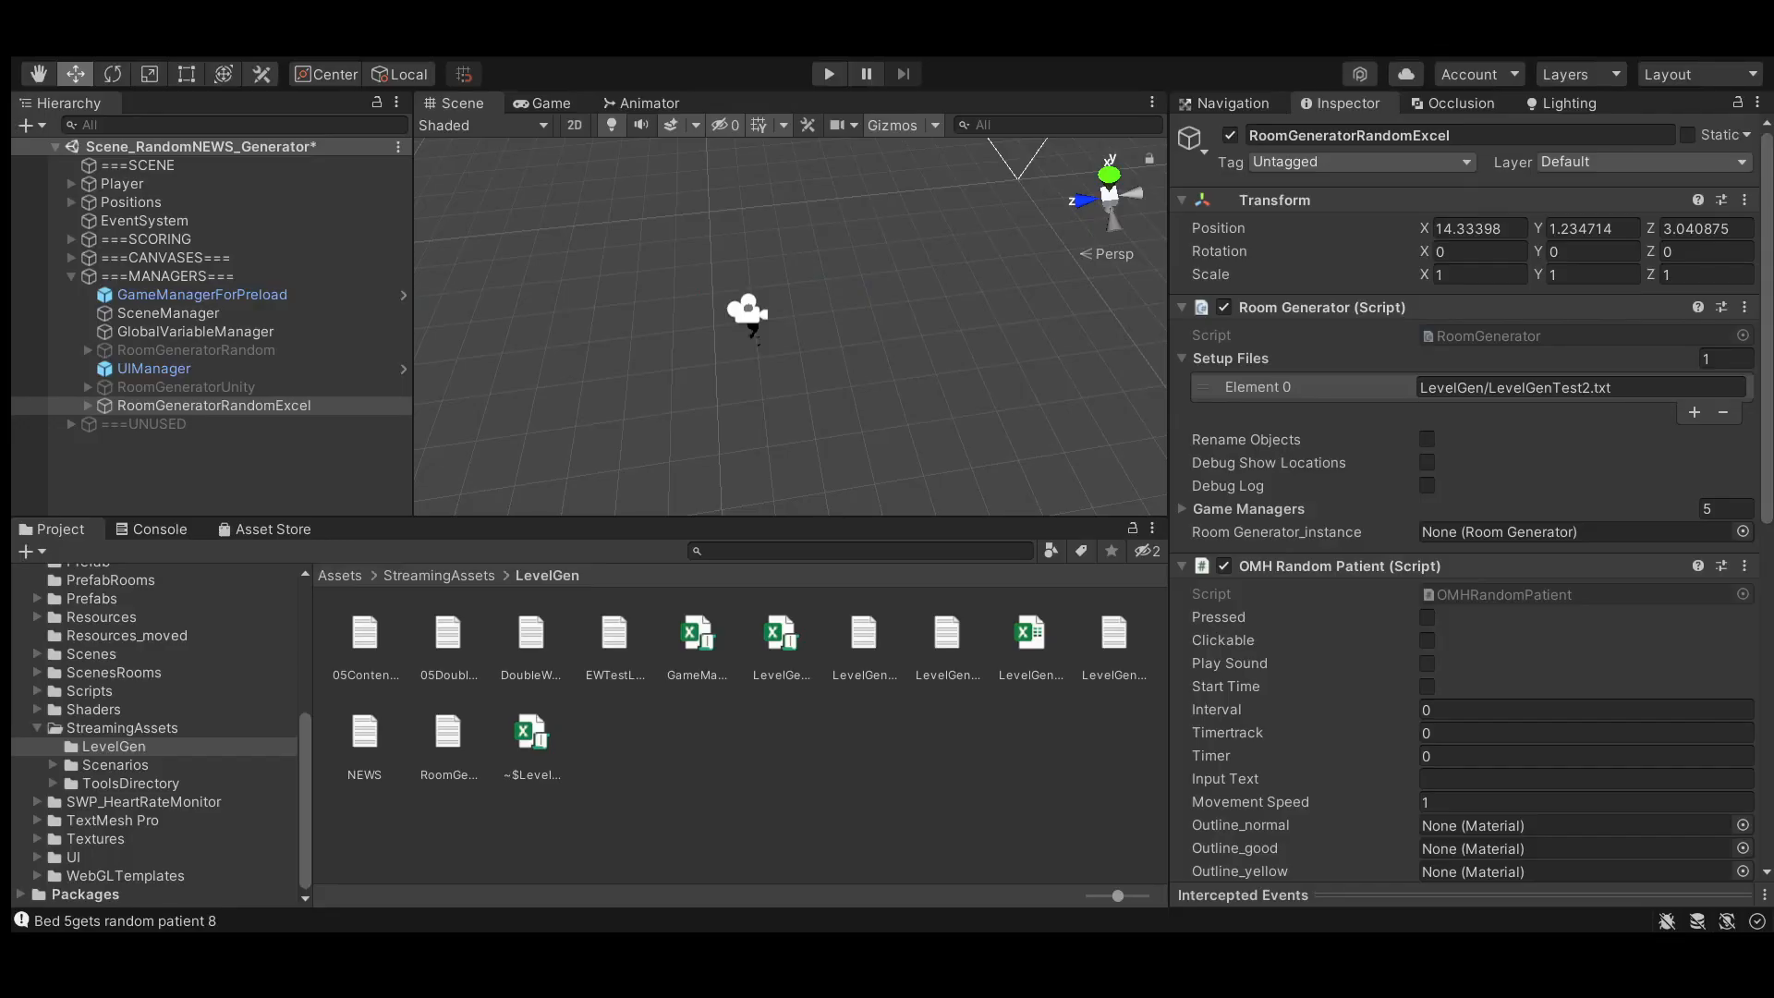
Run the Unity scene in Play mode, pause to inspect the regenerated ward in the Scene view, then stop playing
click(828, 74)
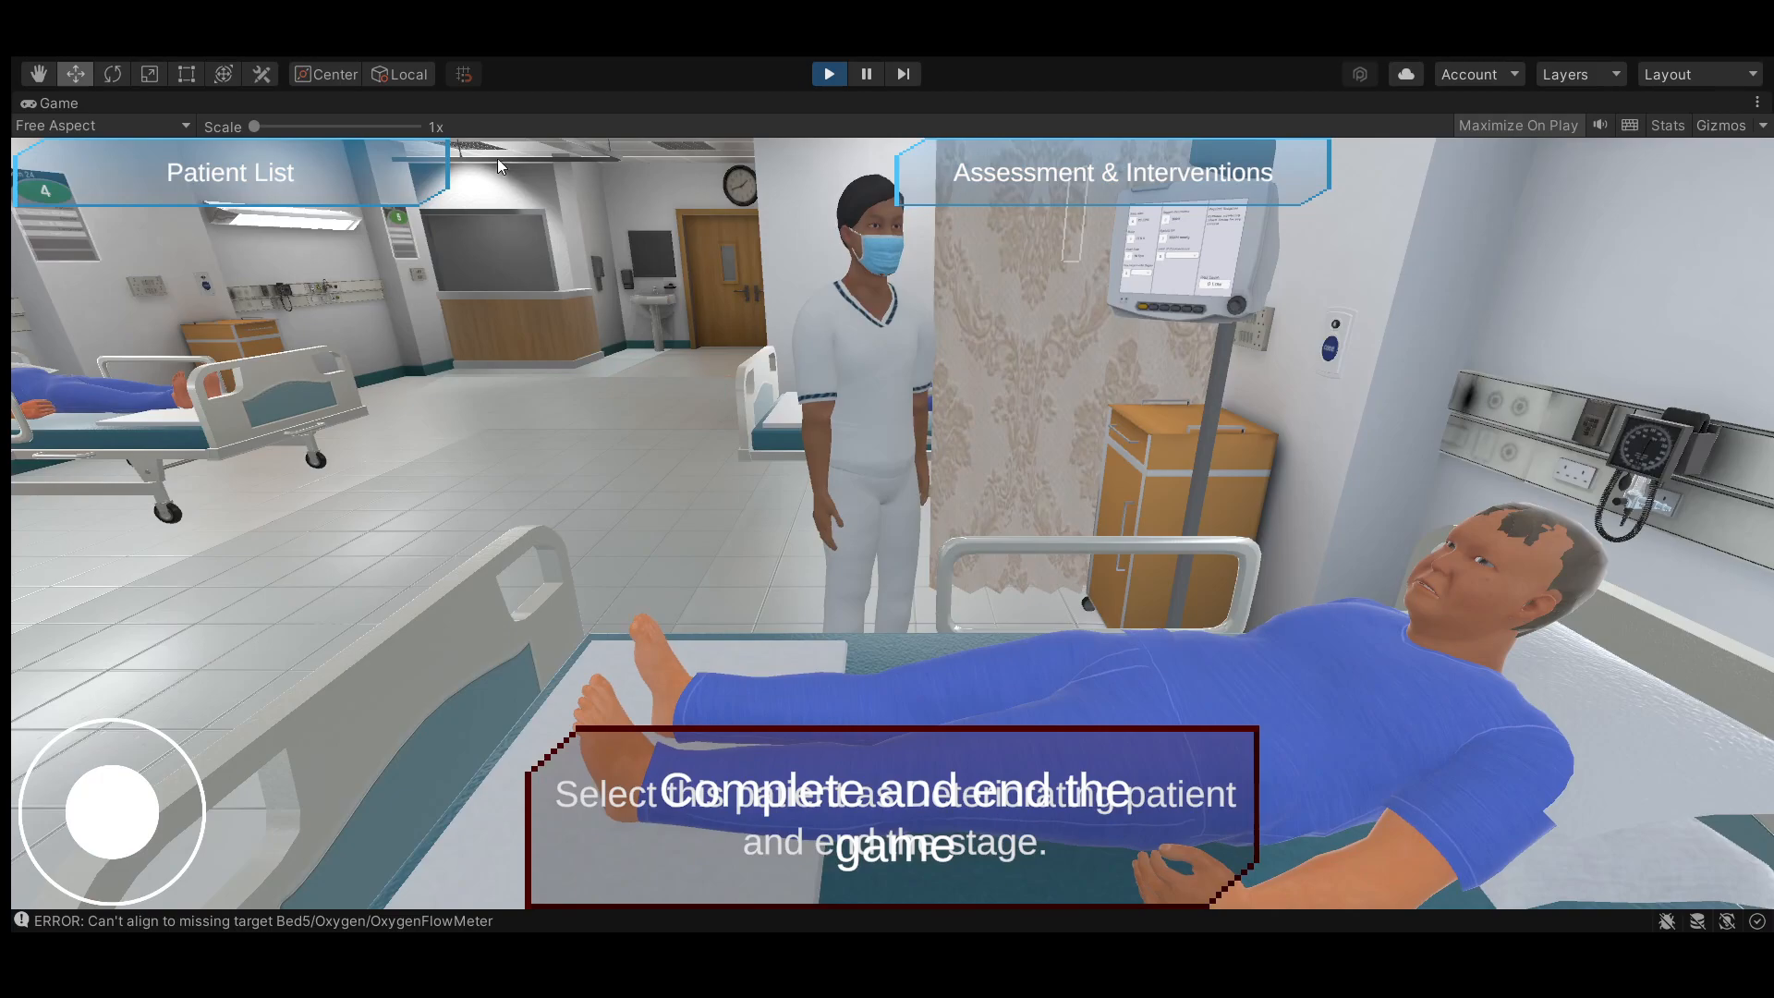
click(866, 74)
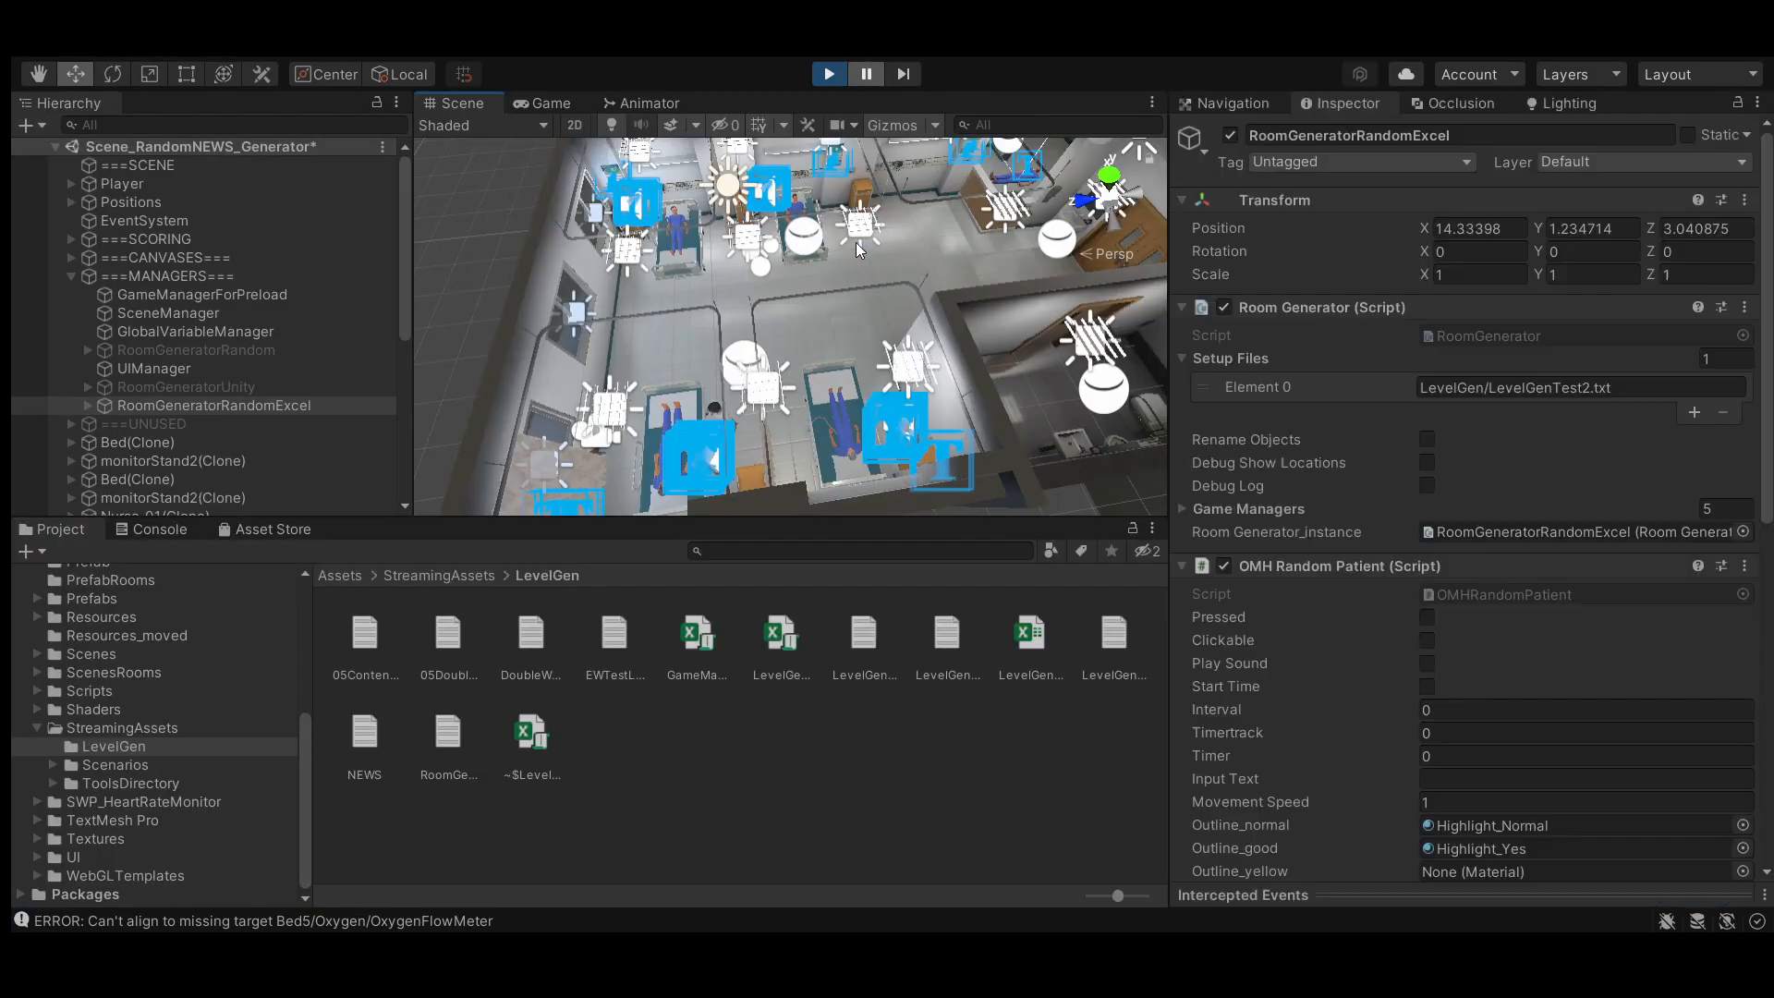
scroll(833, 302, up, 1)
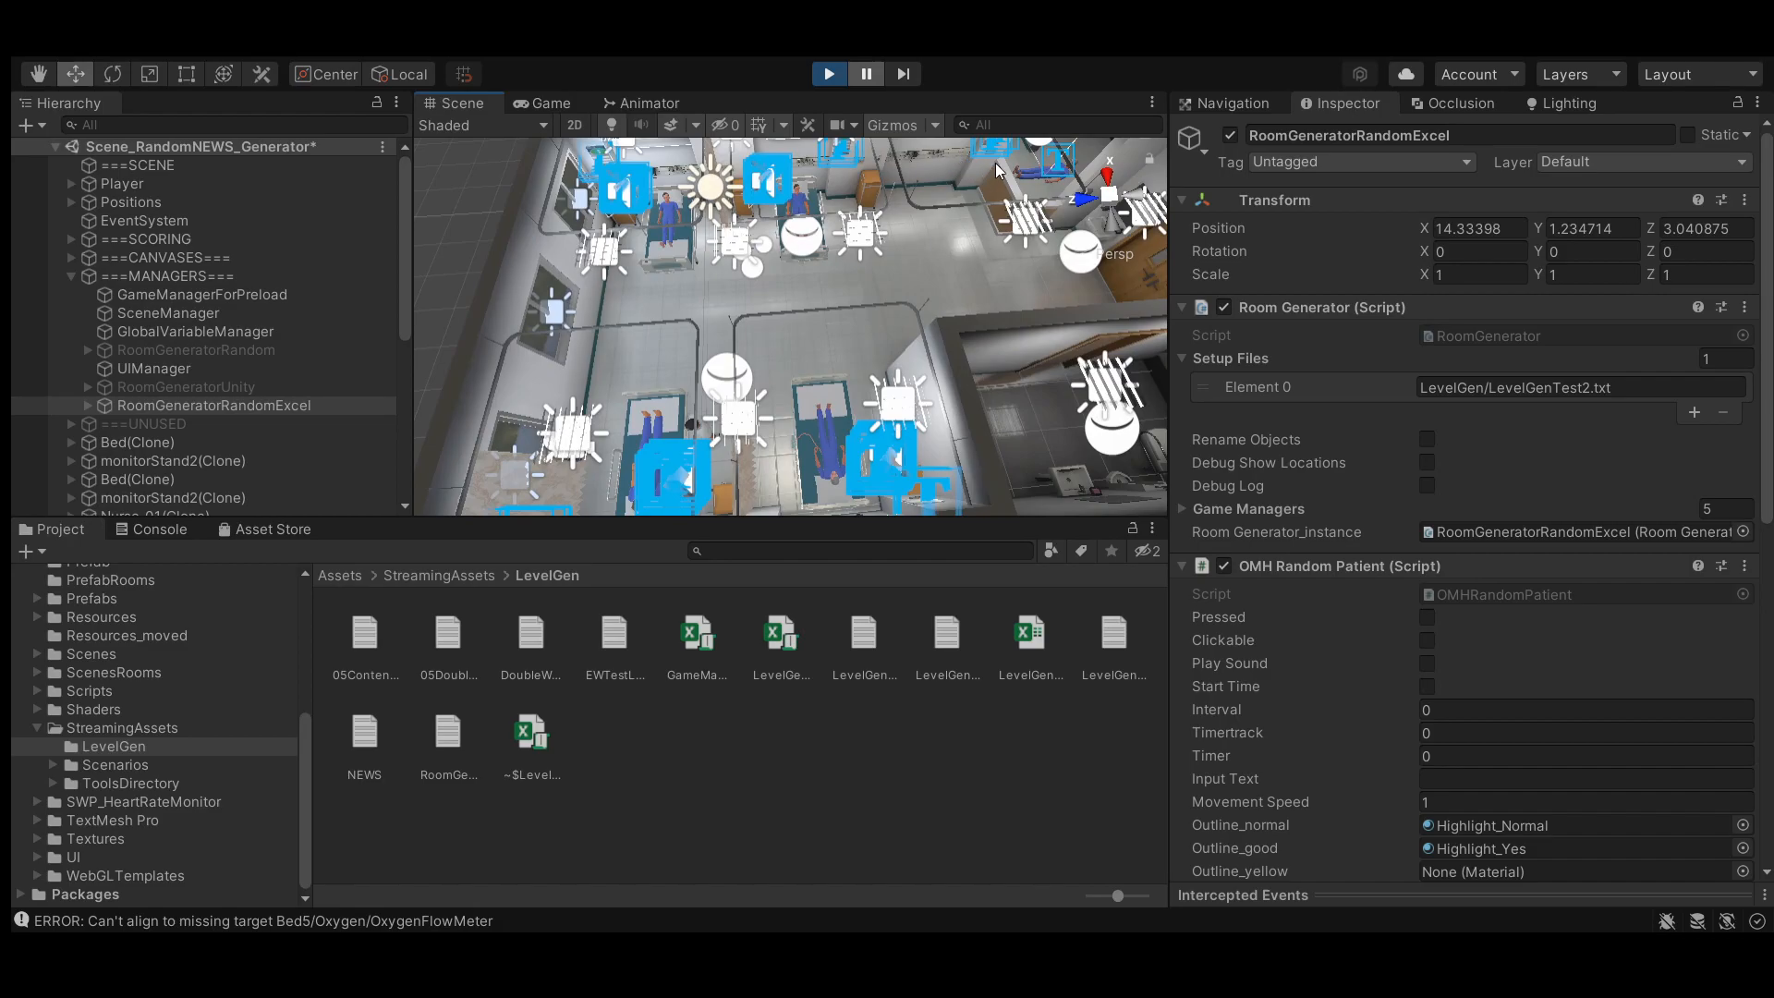
drag(948, 253, 859, 325)
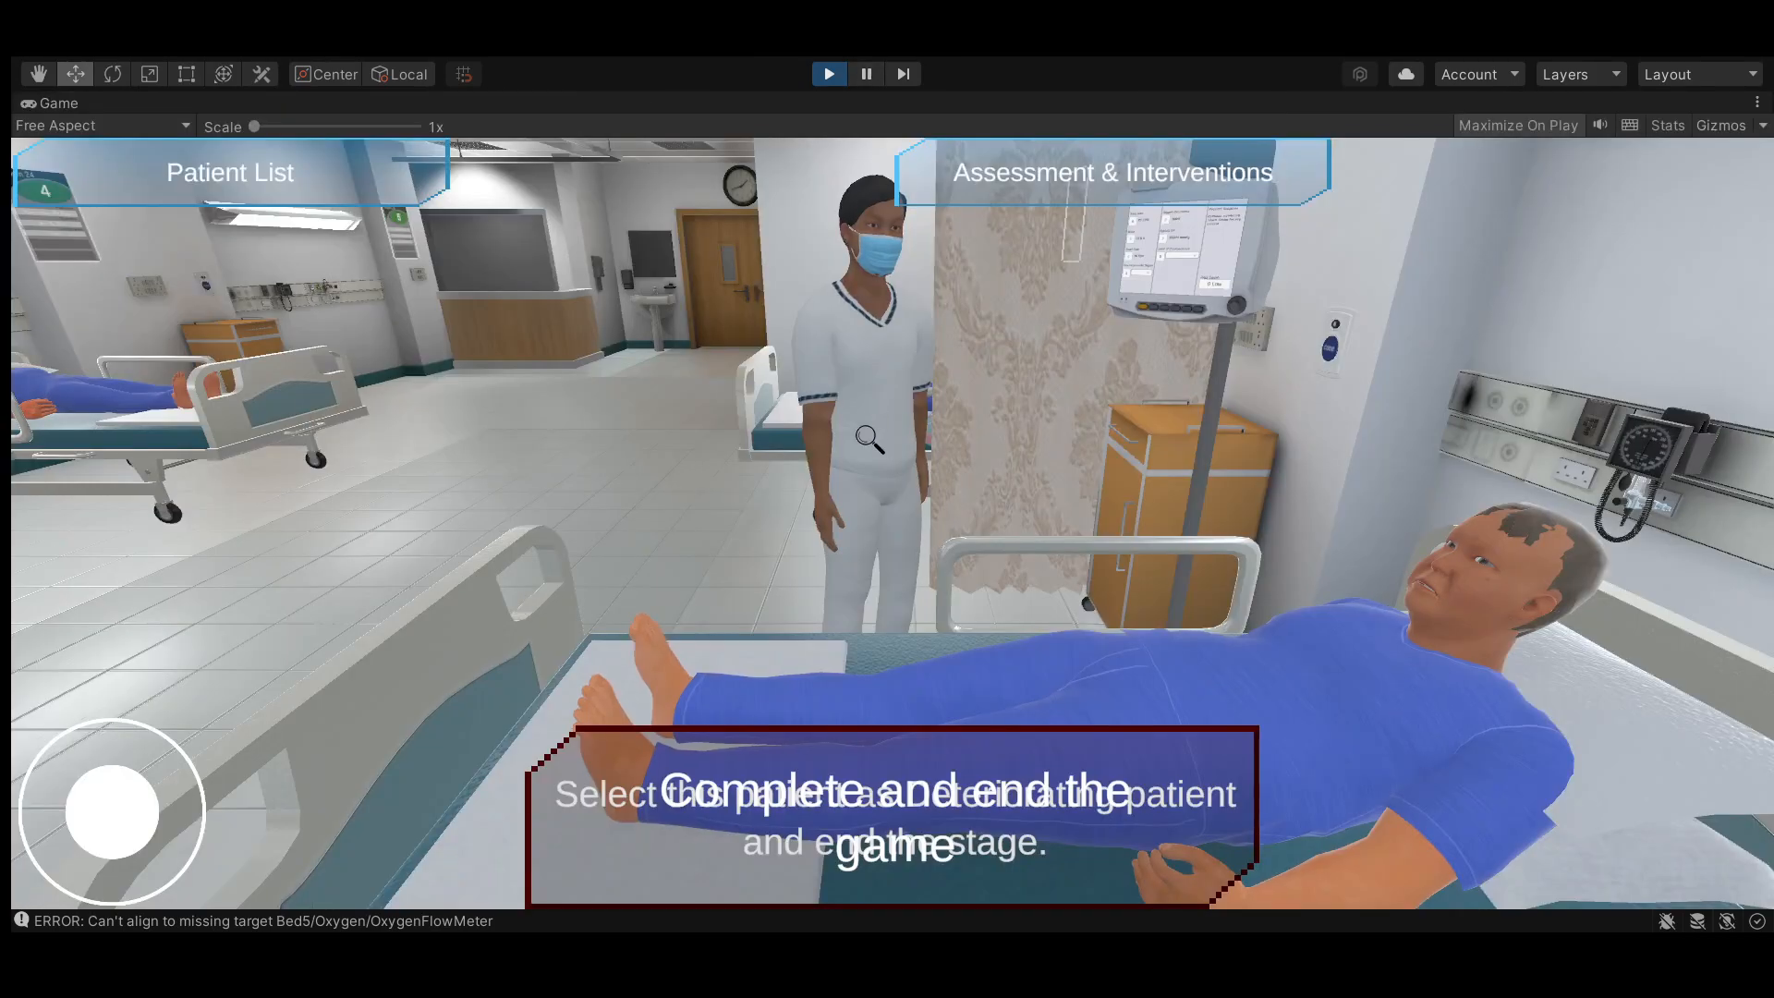
key(ctrl+p)
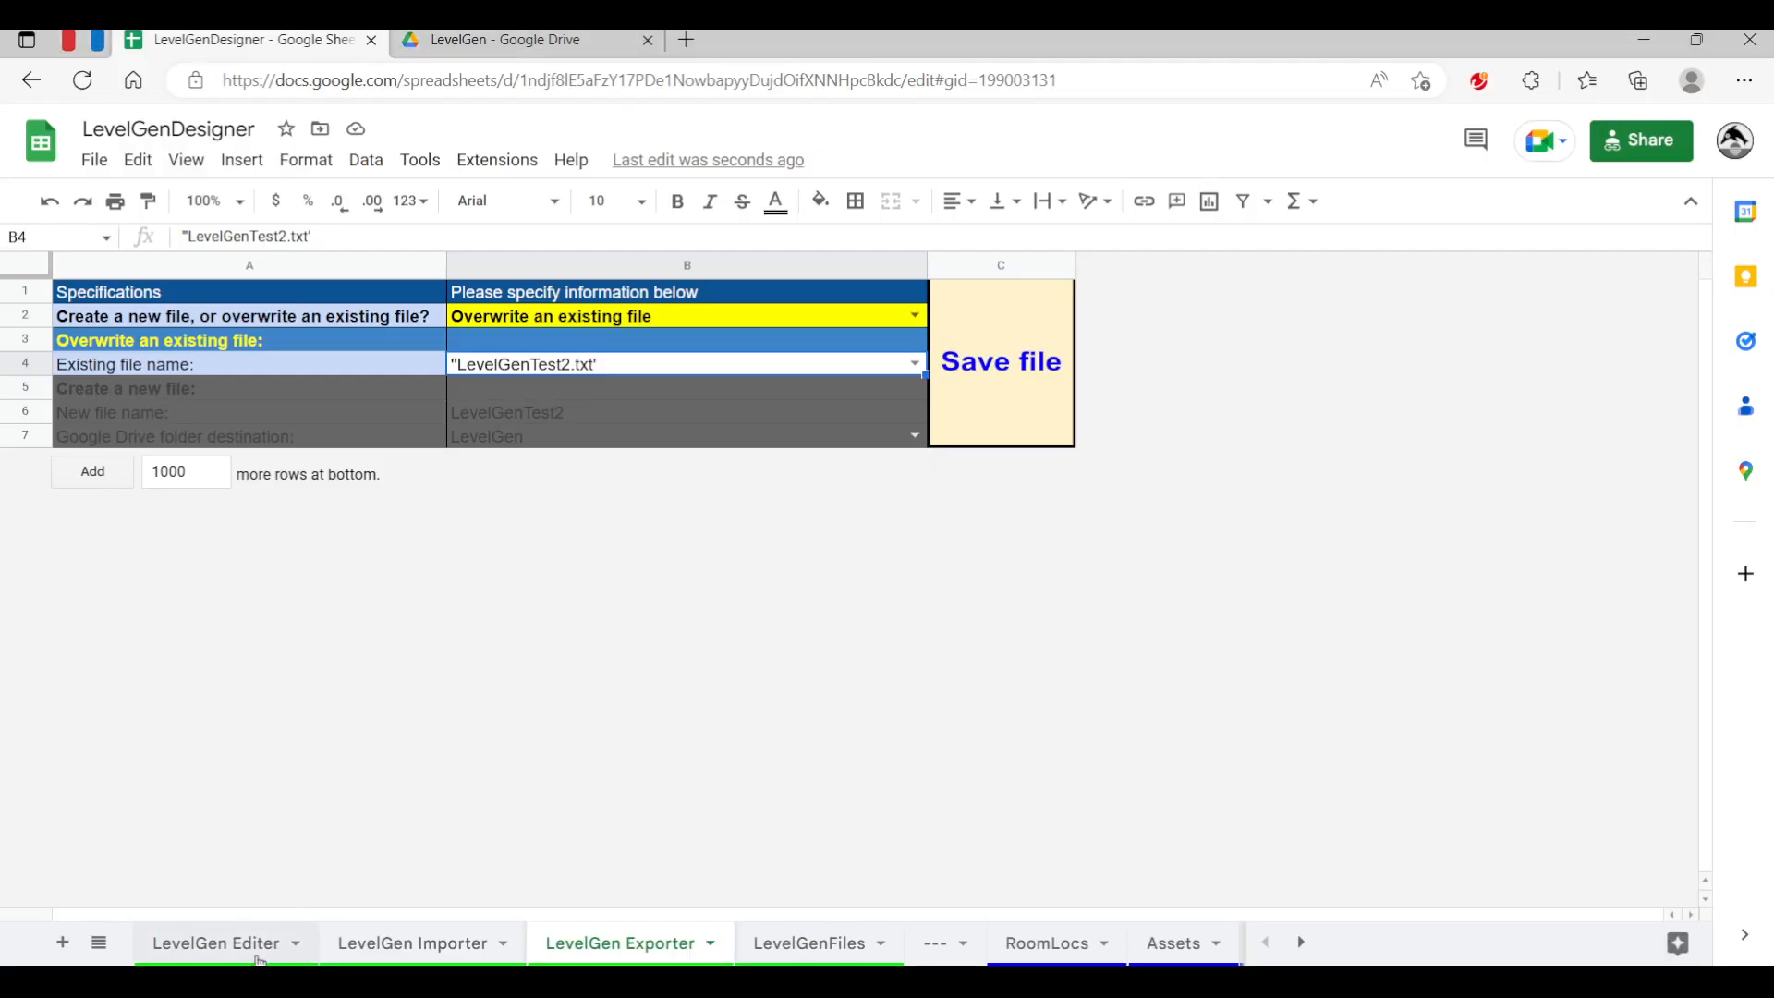
On the LevelGen Editer sheet, set the row 17 bed asset to ExaminationBed01 and the row 19 asset to MonitorStand02
click(258, 955)
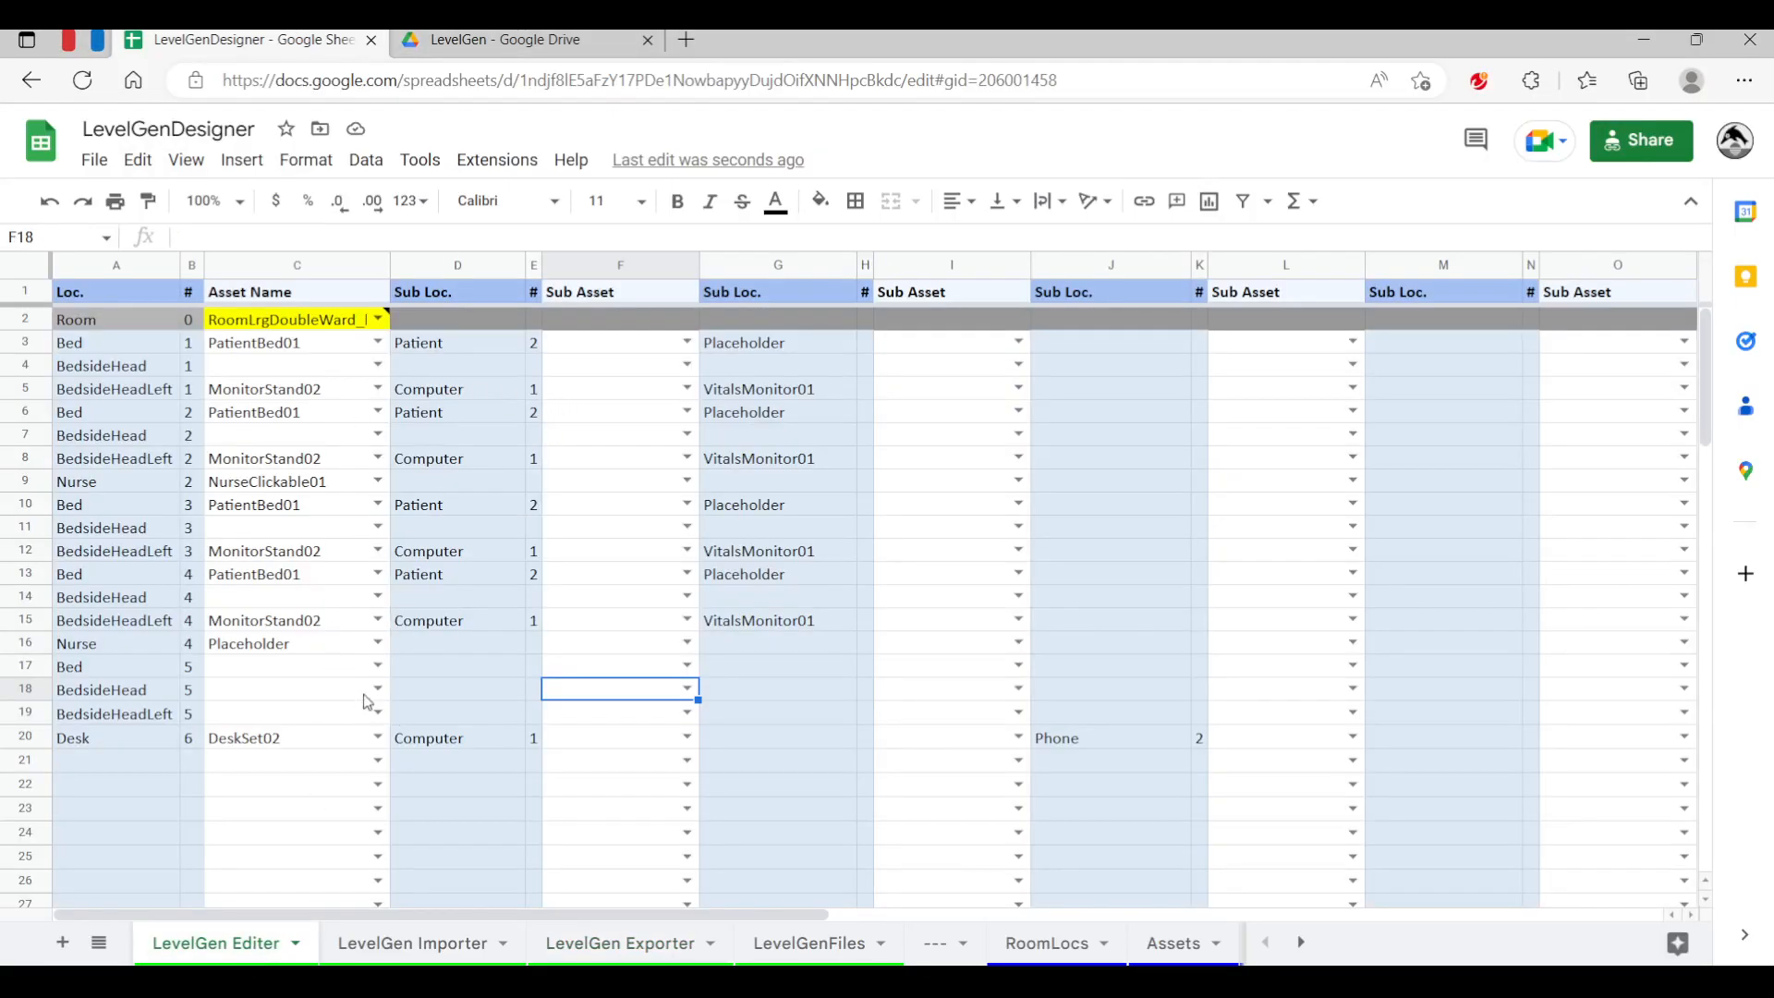
click(378, 666)
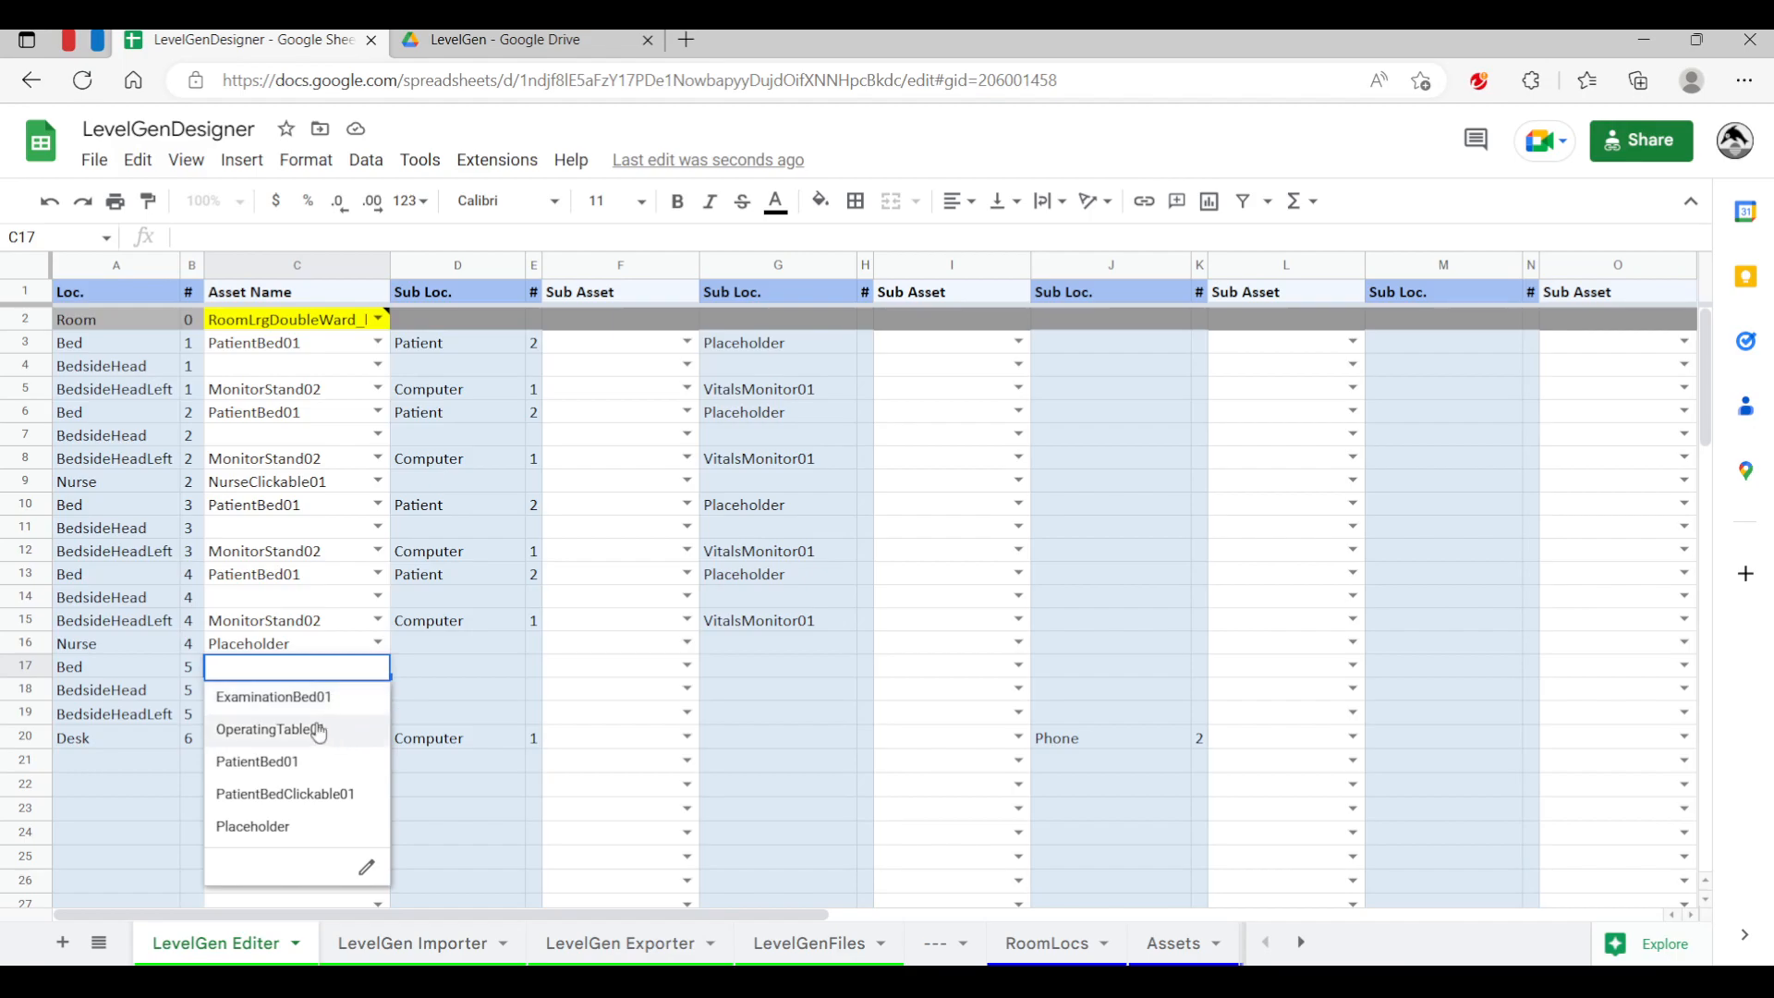
click(235, 703)
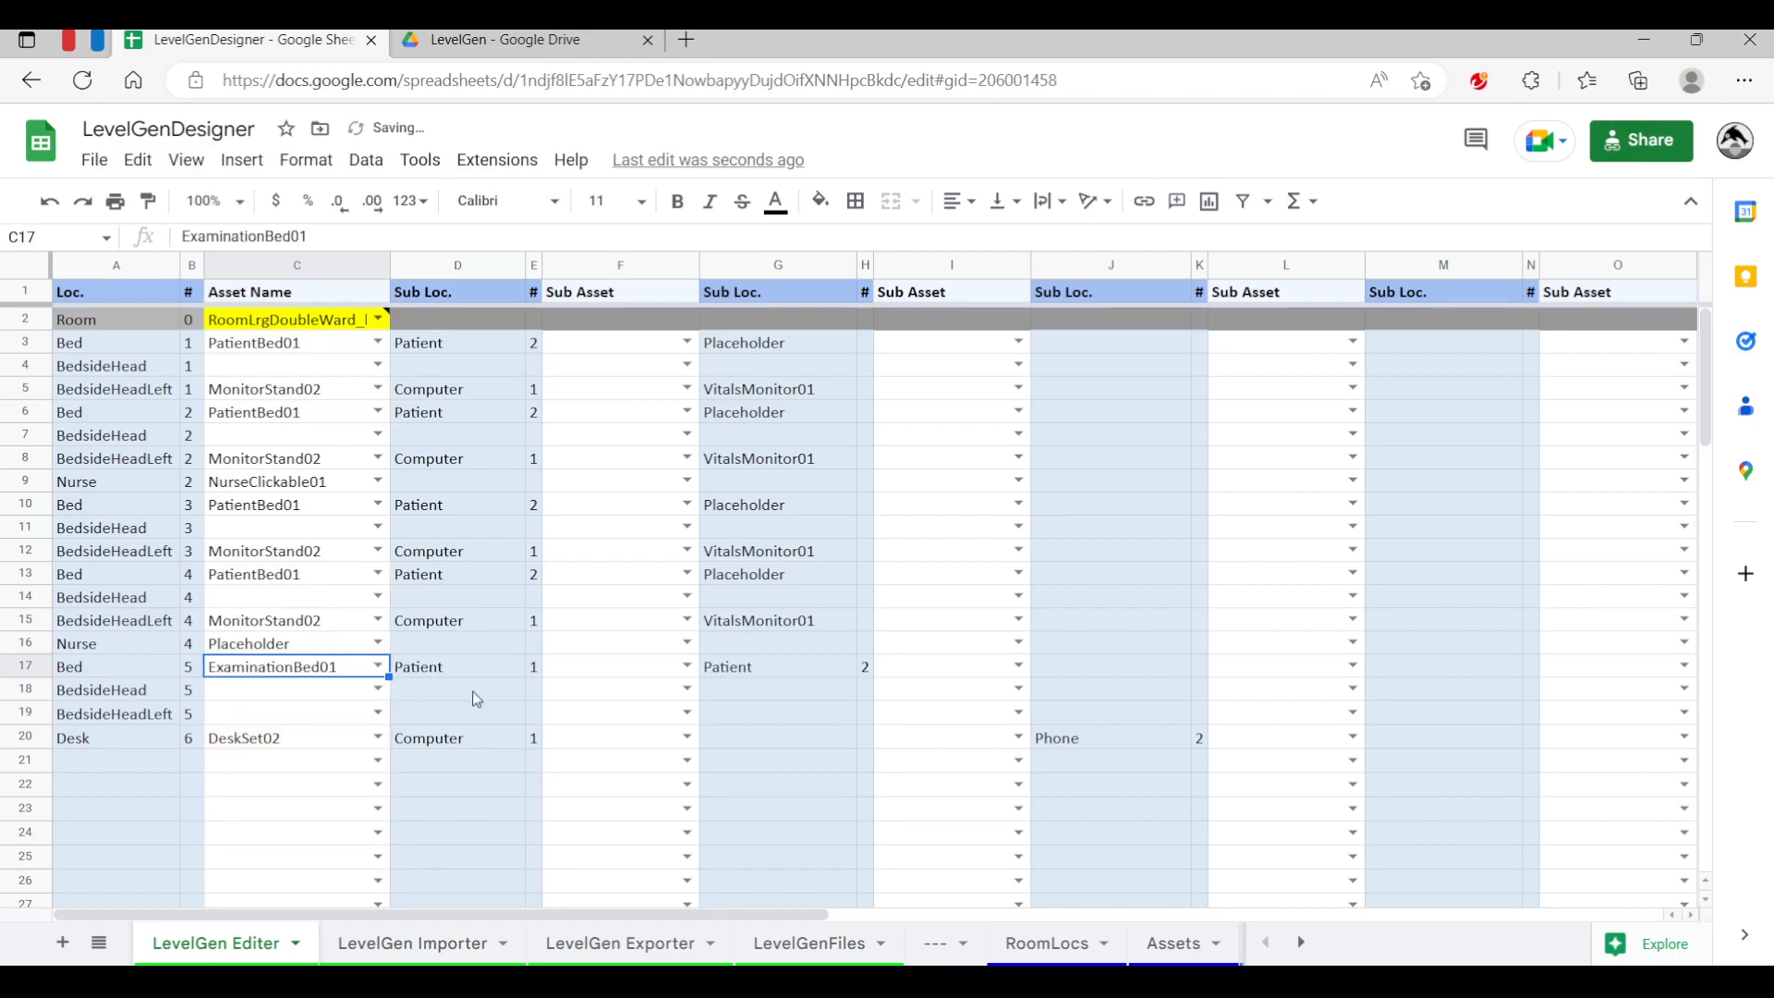
click(378, 711)
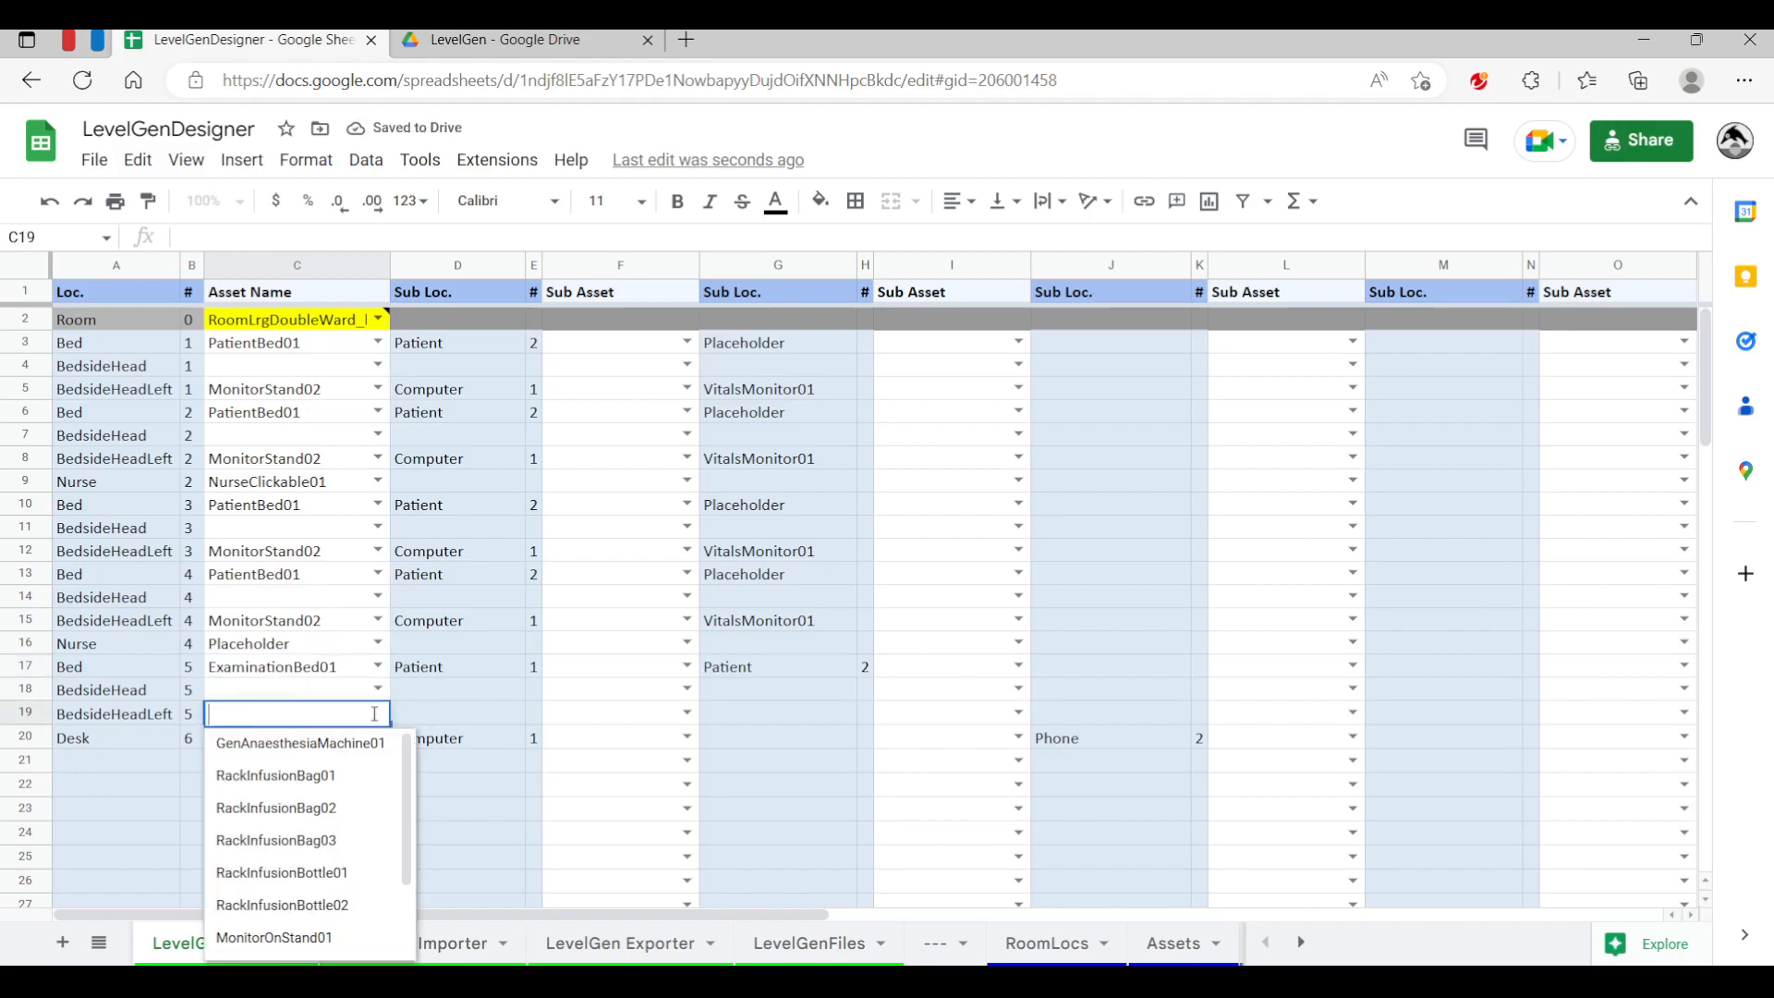
scroll(369, 850, down, 1)
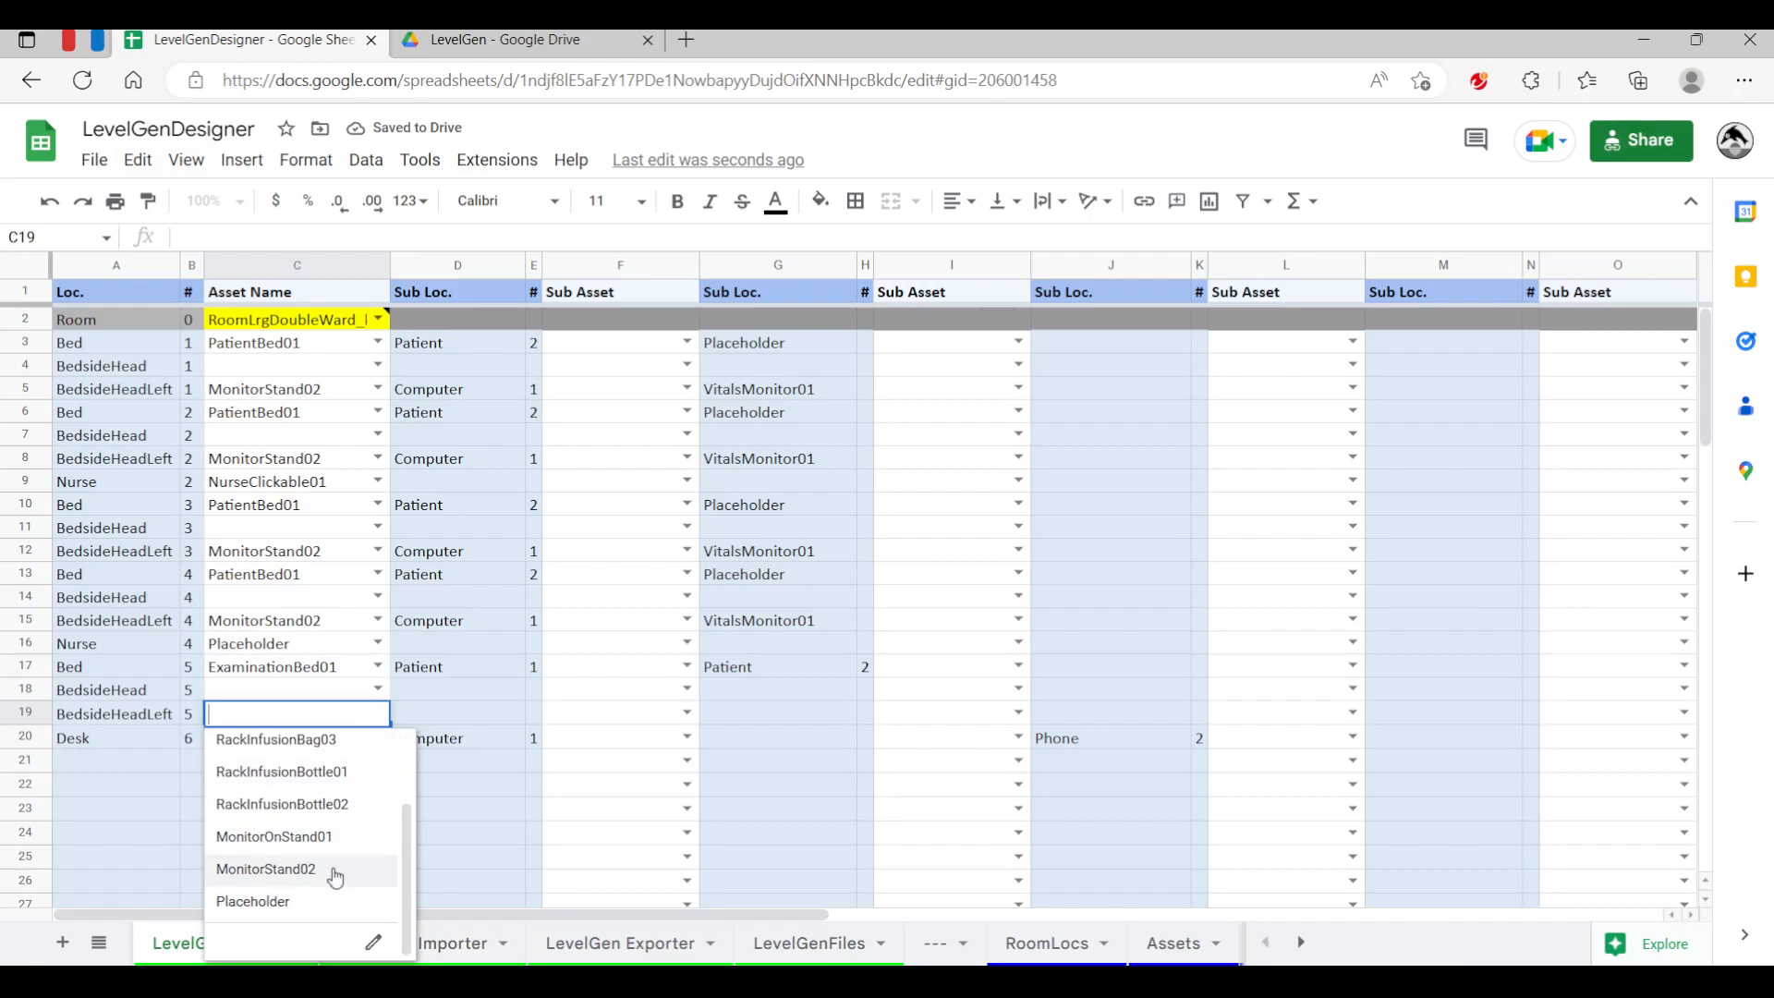
click(338, 874)
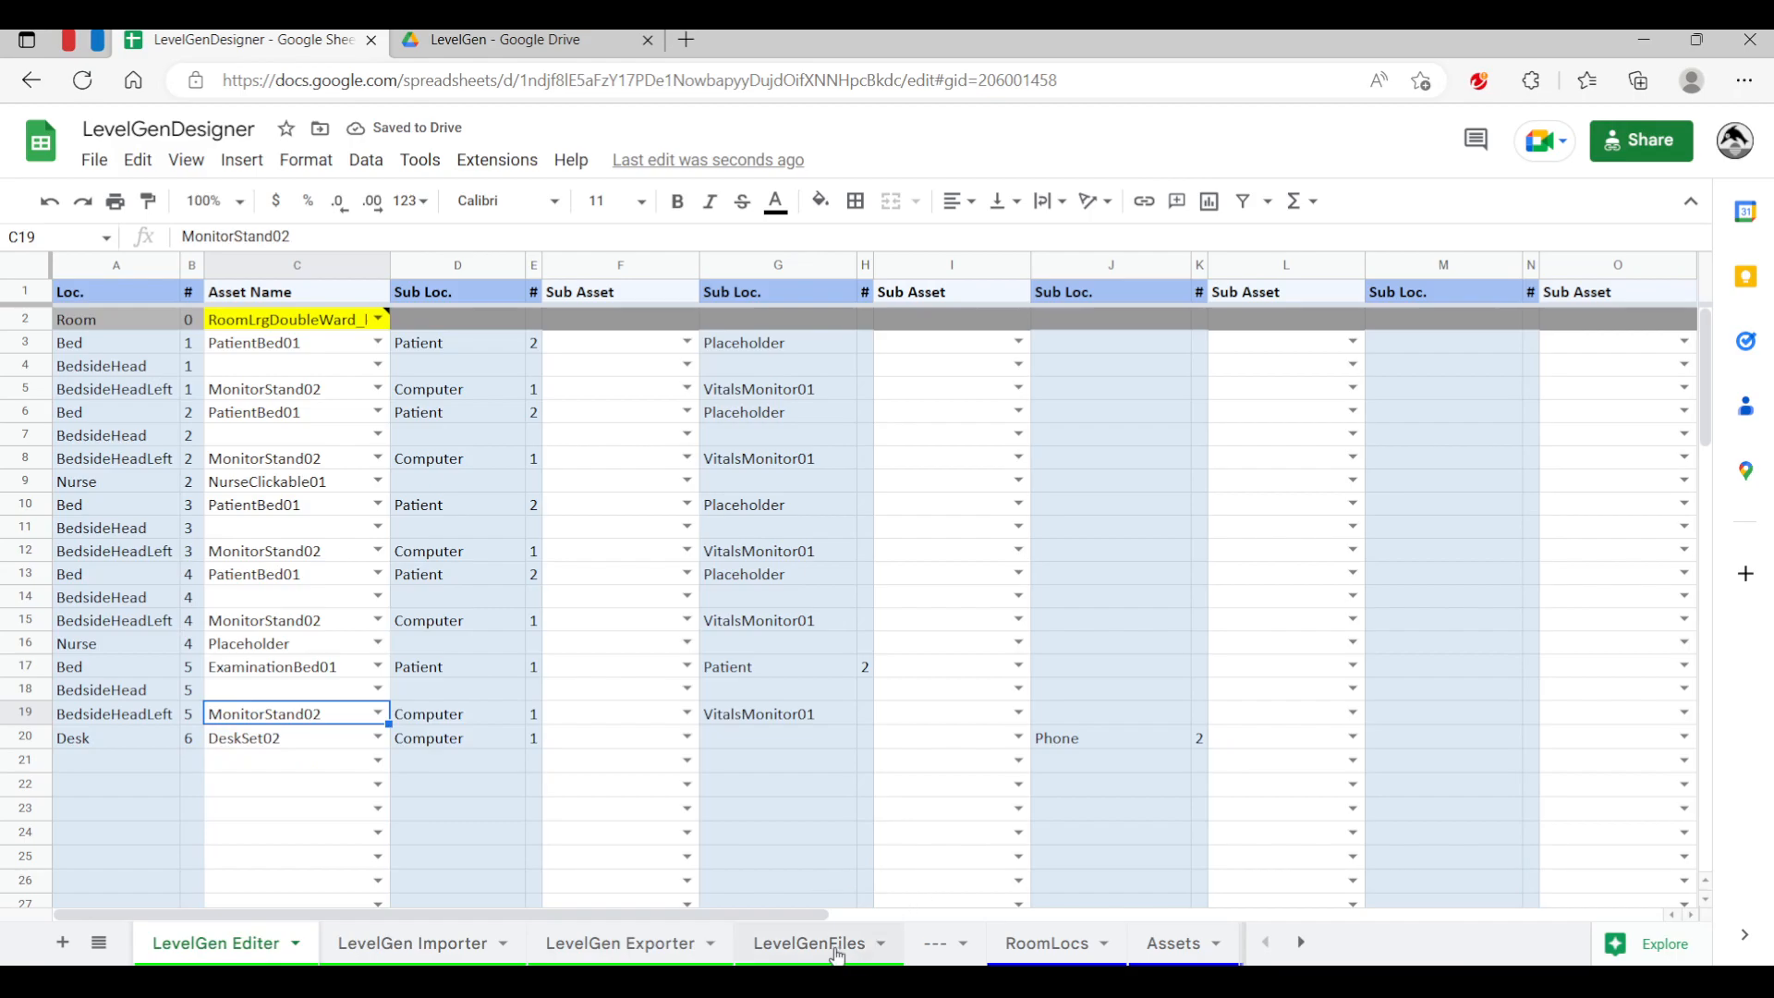
Save the updated level again by overwriting LevelGenTest2.txt from the LevelGen Exporter sheet
click(688, 947)
click(989, 371)
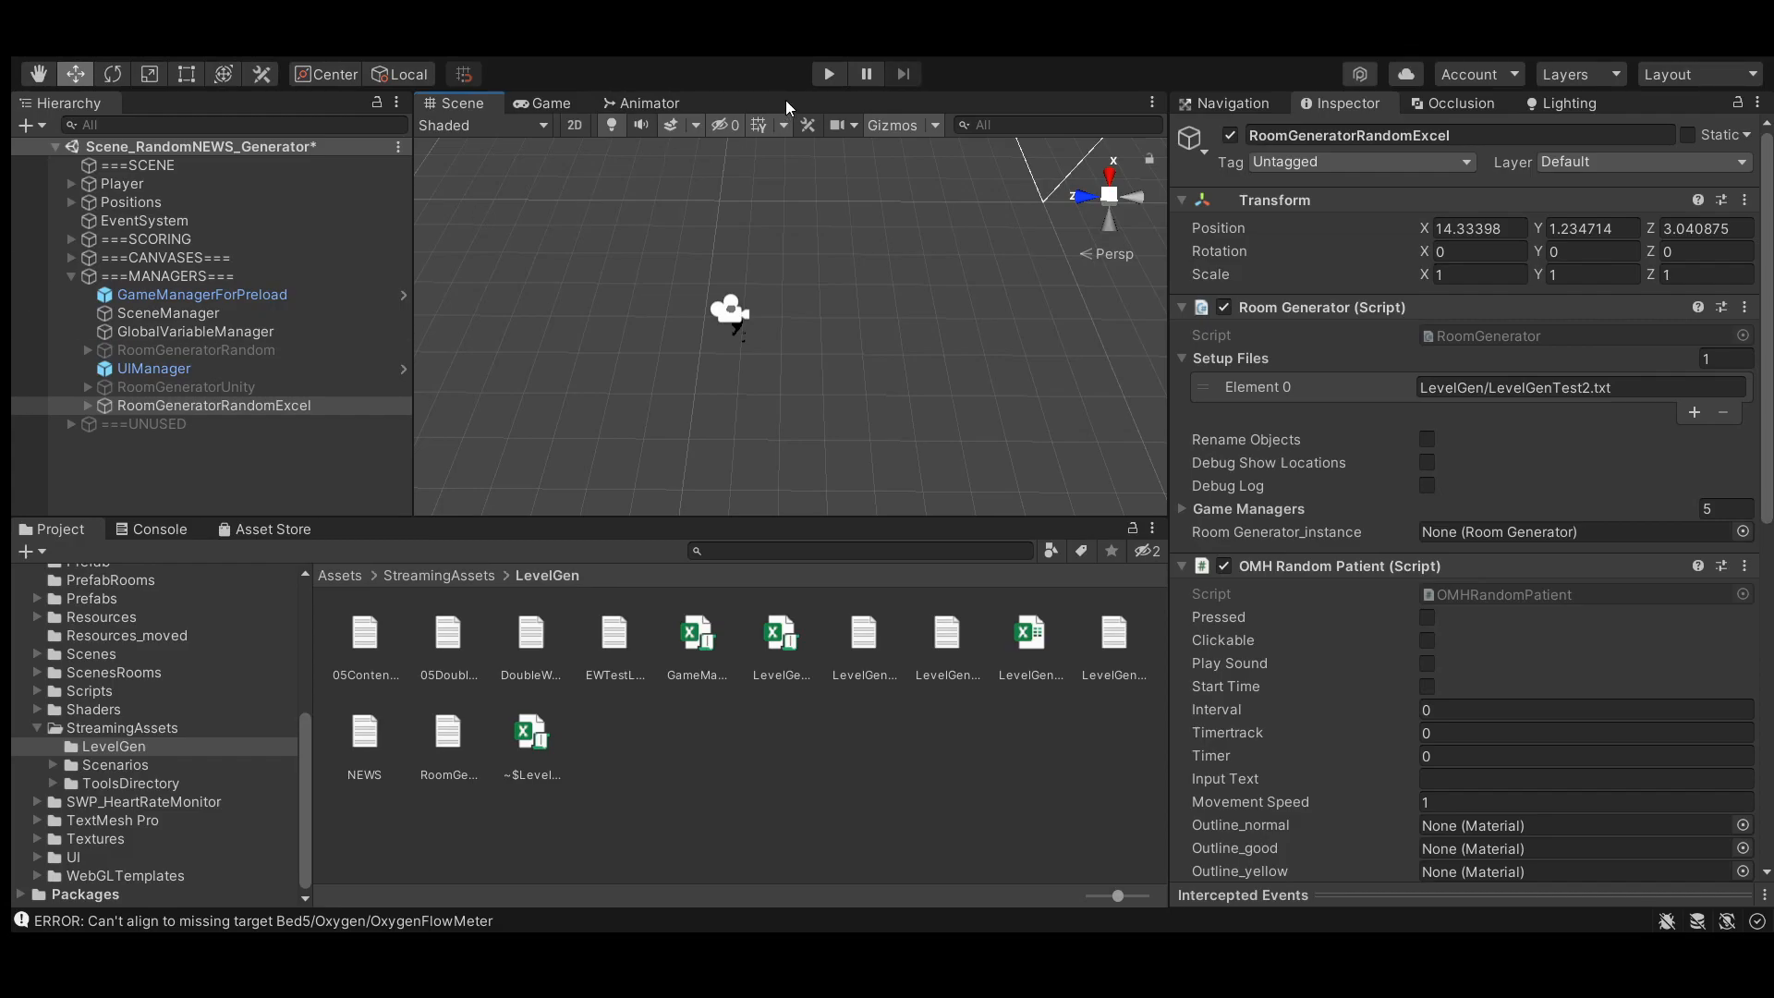
Play the scene, pause to examine the ward with the examination bed in the Scene view, then stop Play mode
click(835, 73)
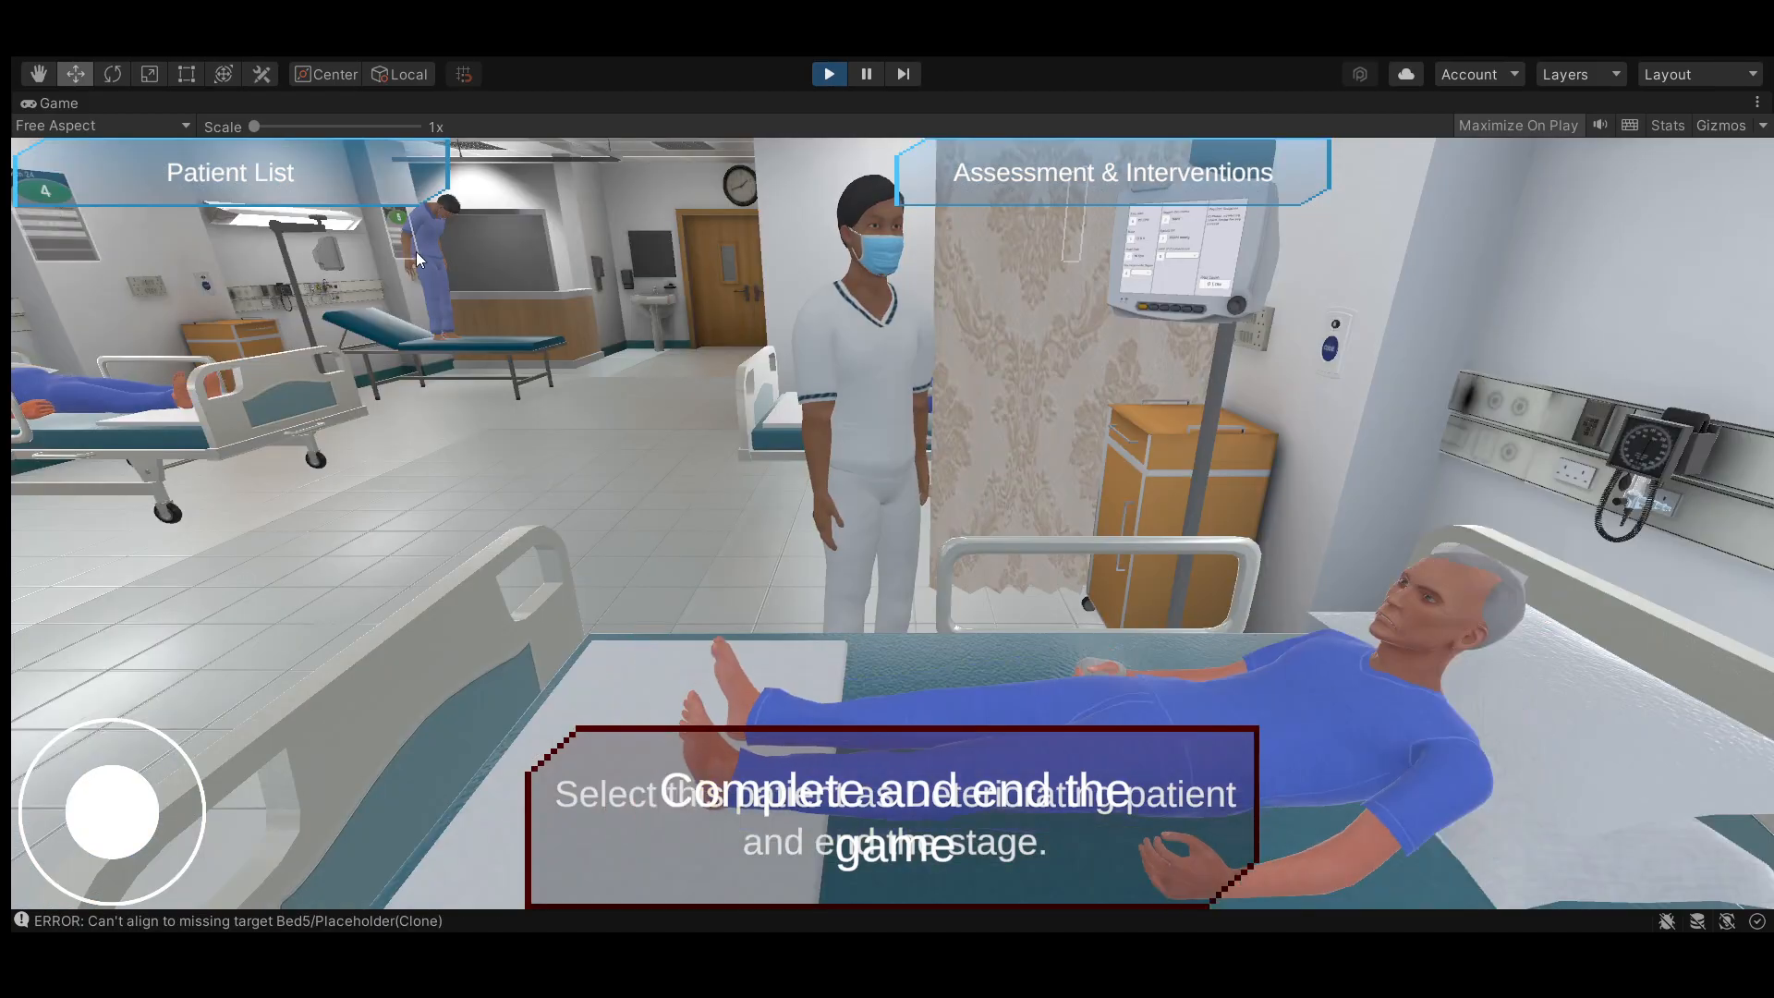
click(864, 79)
scroll(791, 271, up, 2)
drag(819, 320, 940, 211)
scroll(919, 222, up, 2)
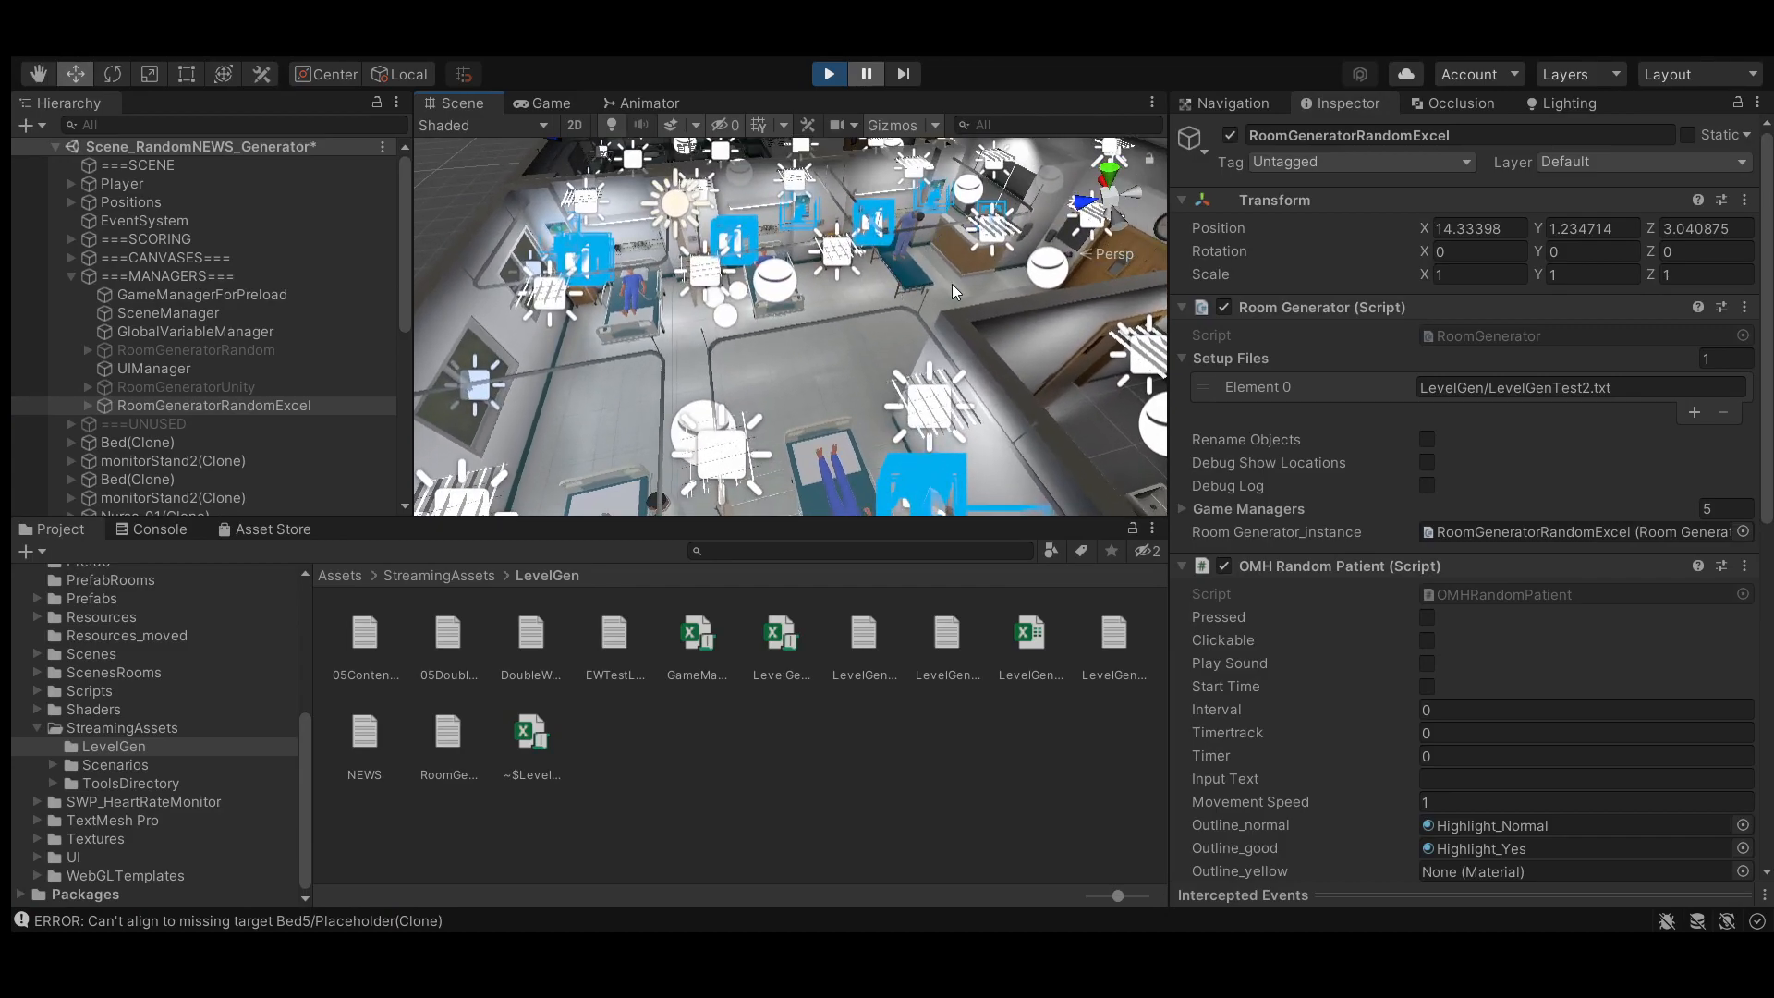
drag(841, 239, 783, 401)
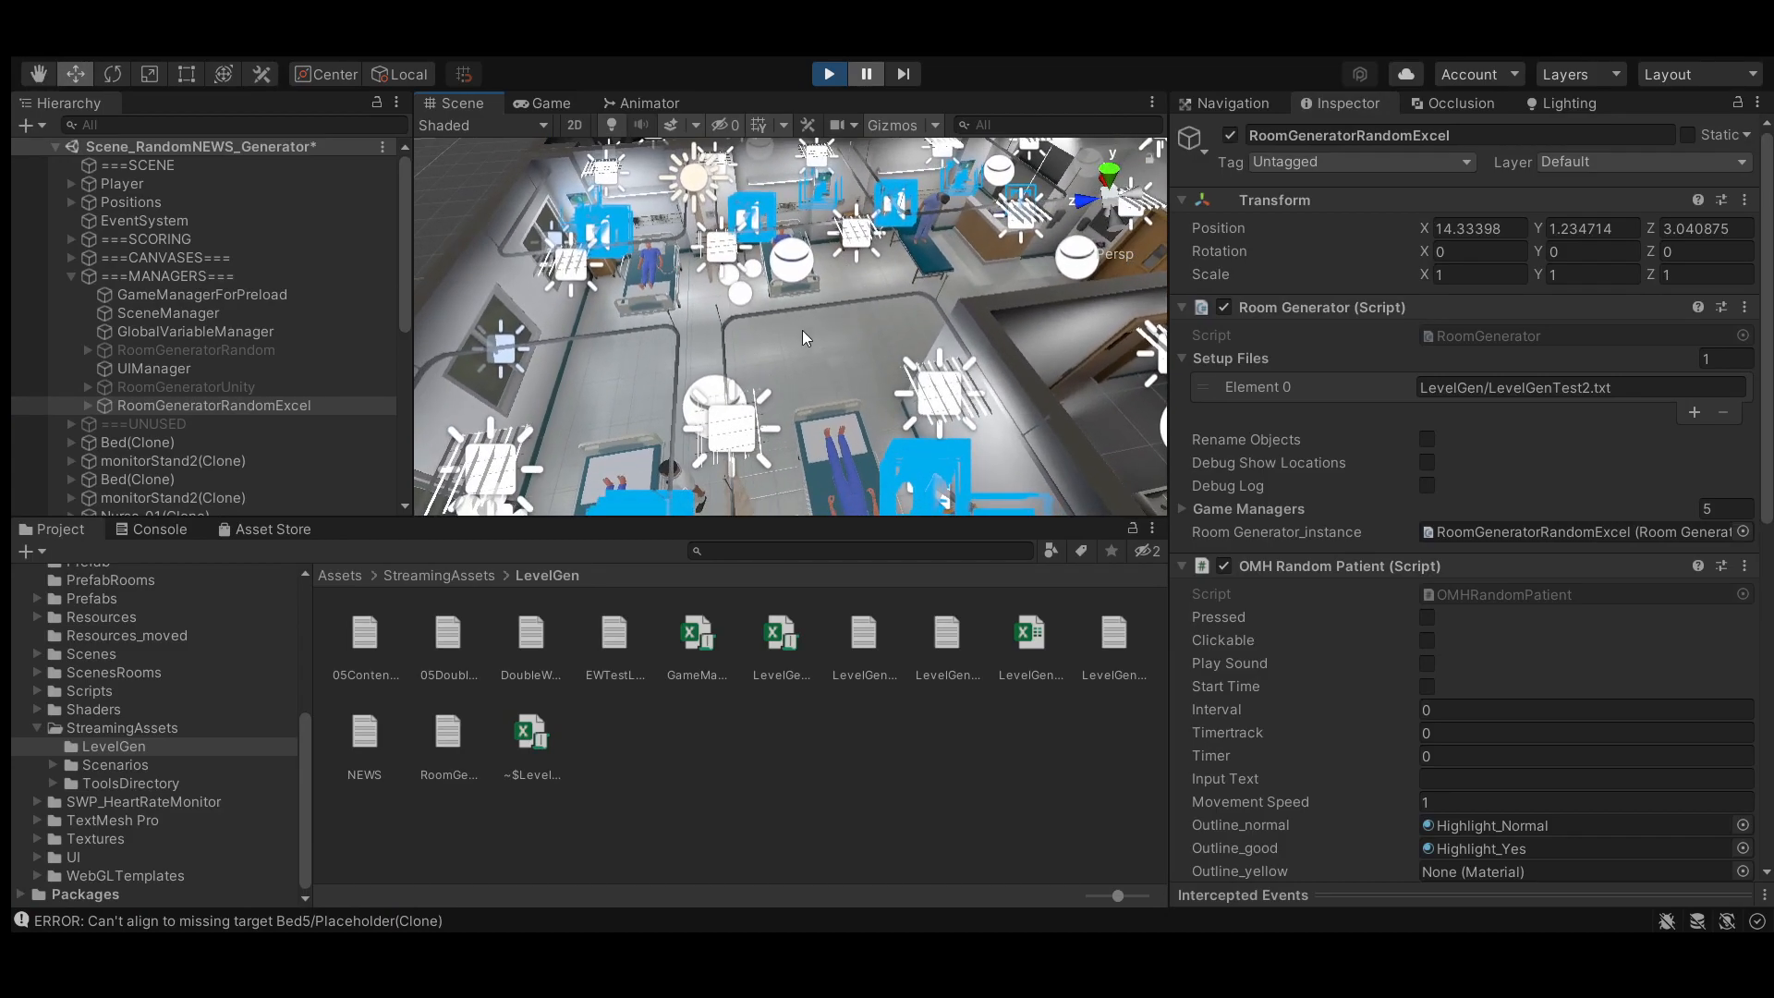
scroll(807, 319, down, 2)
drag(807, 319, 763, 260)
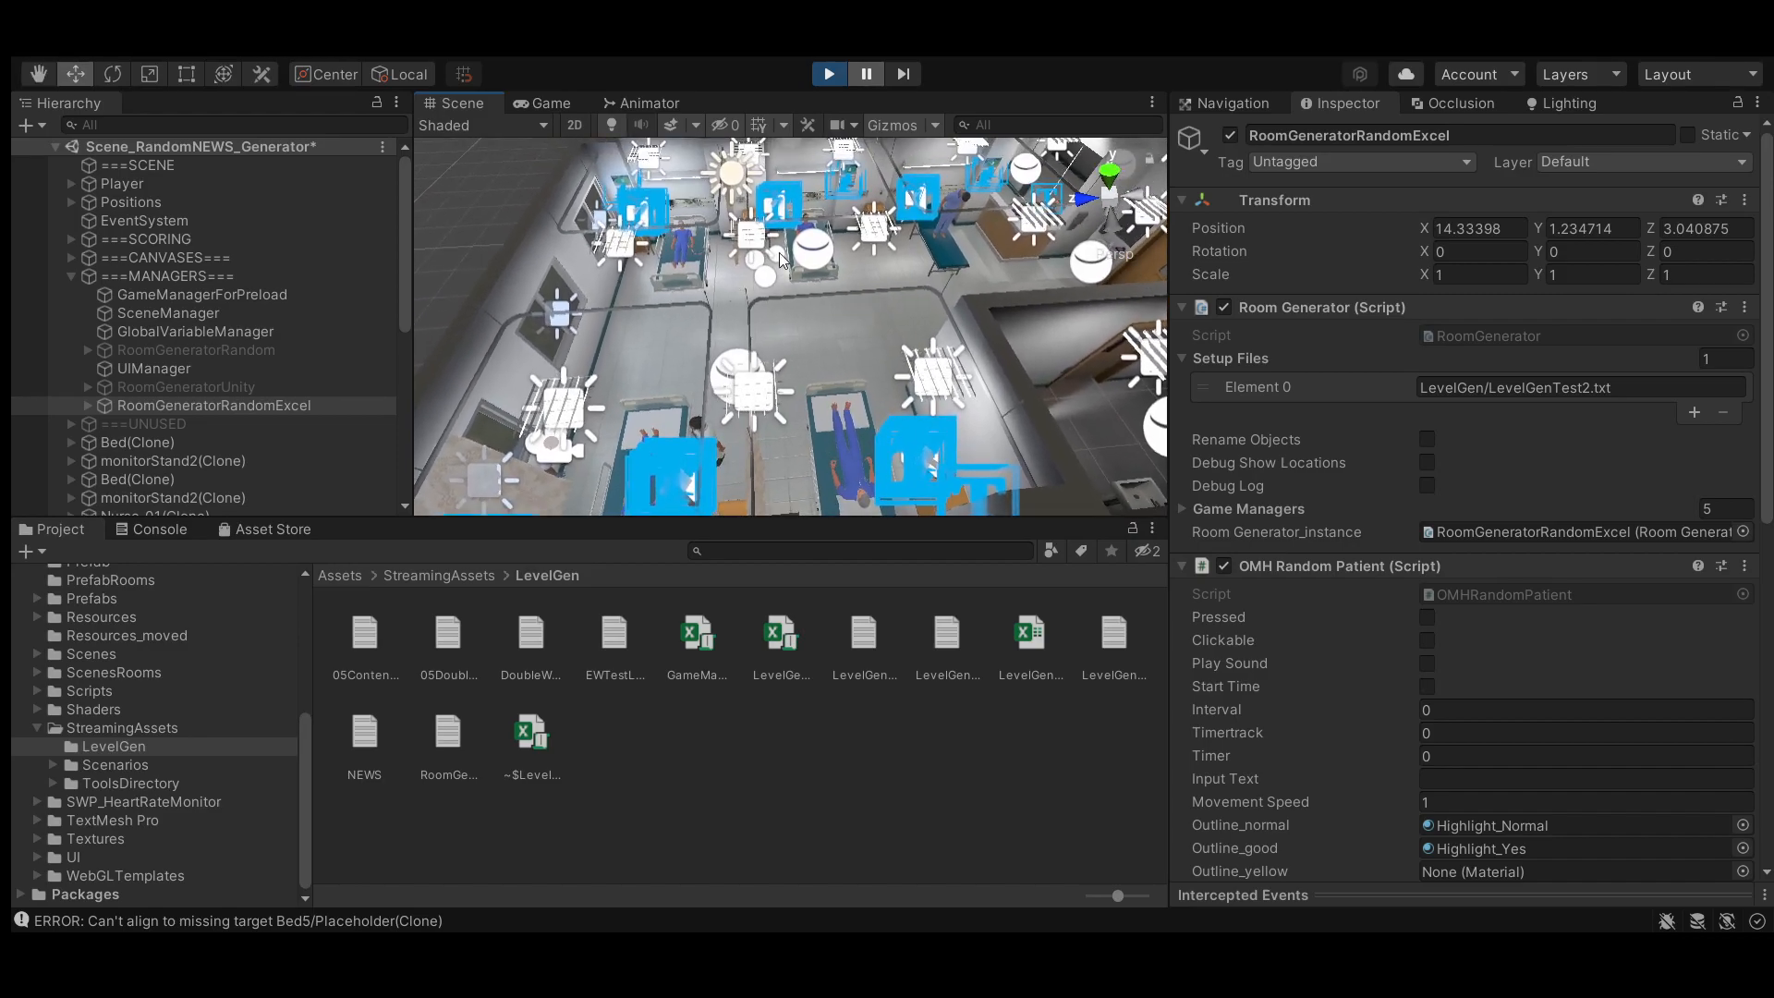
drag(963, 231, 942, 246)
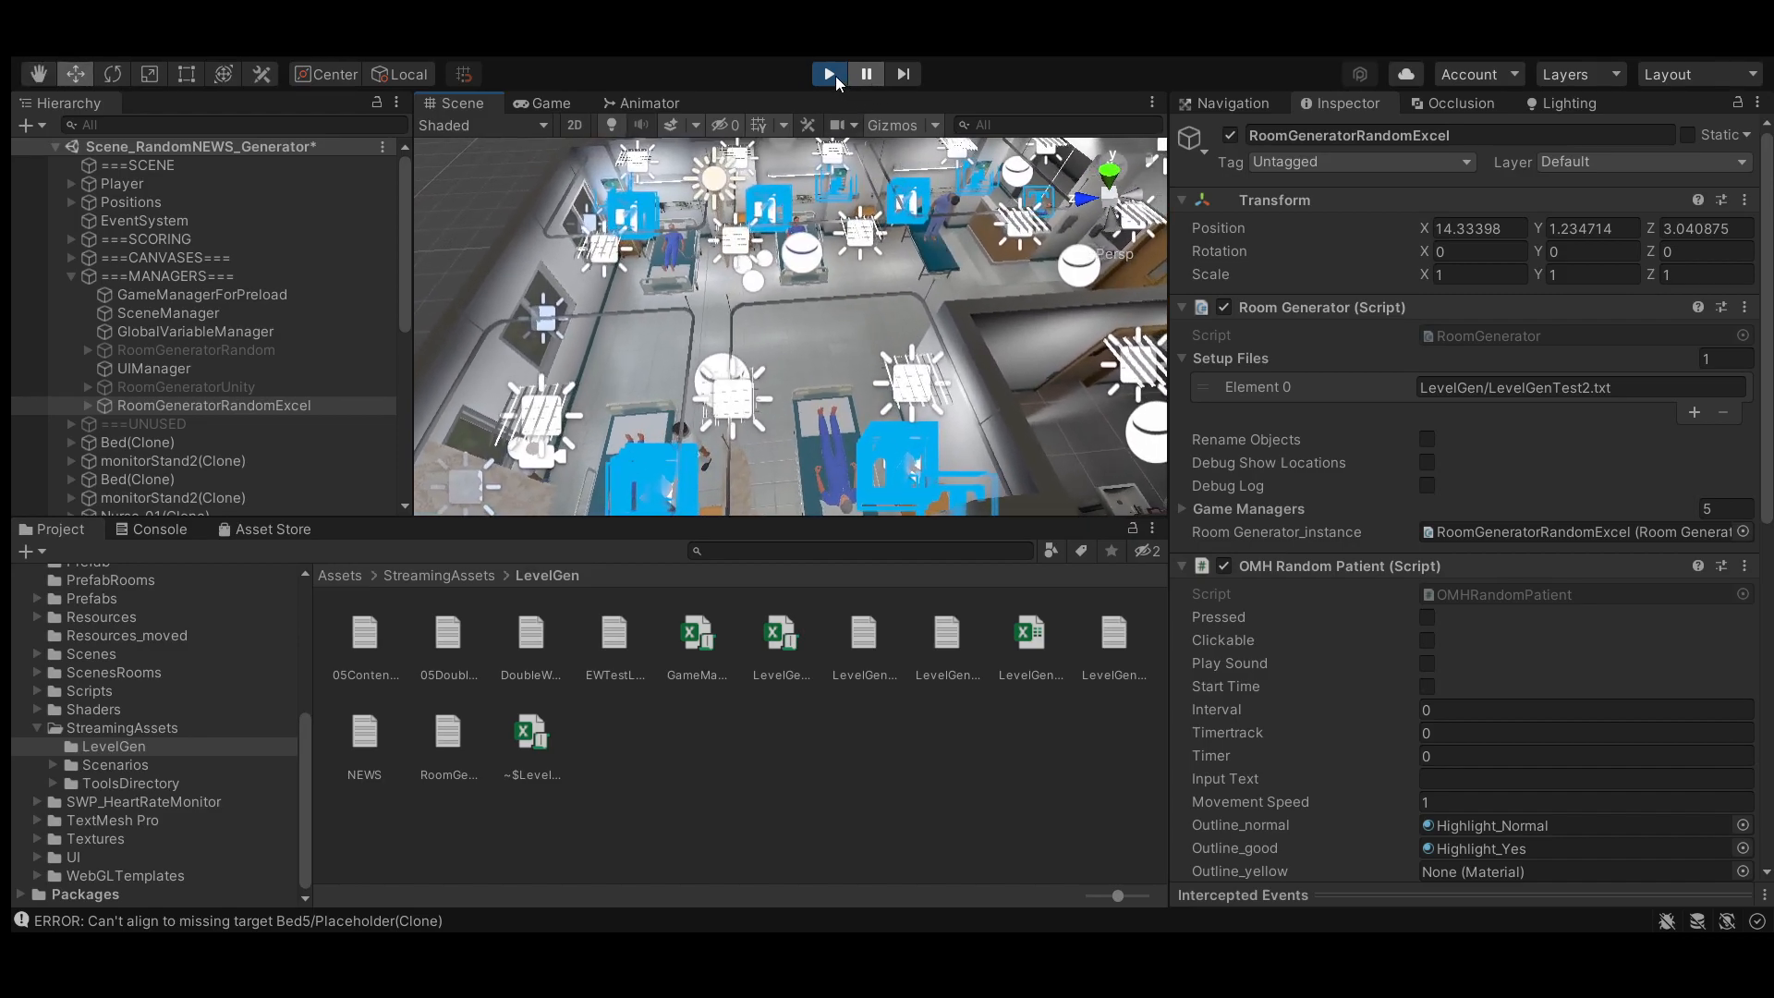
click(831, 74)
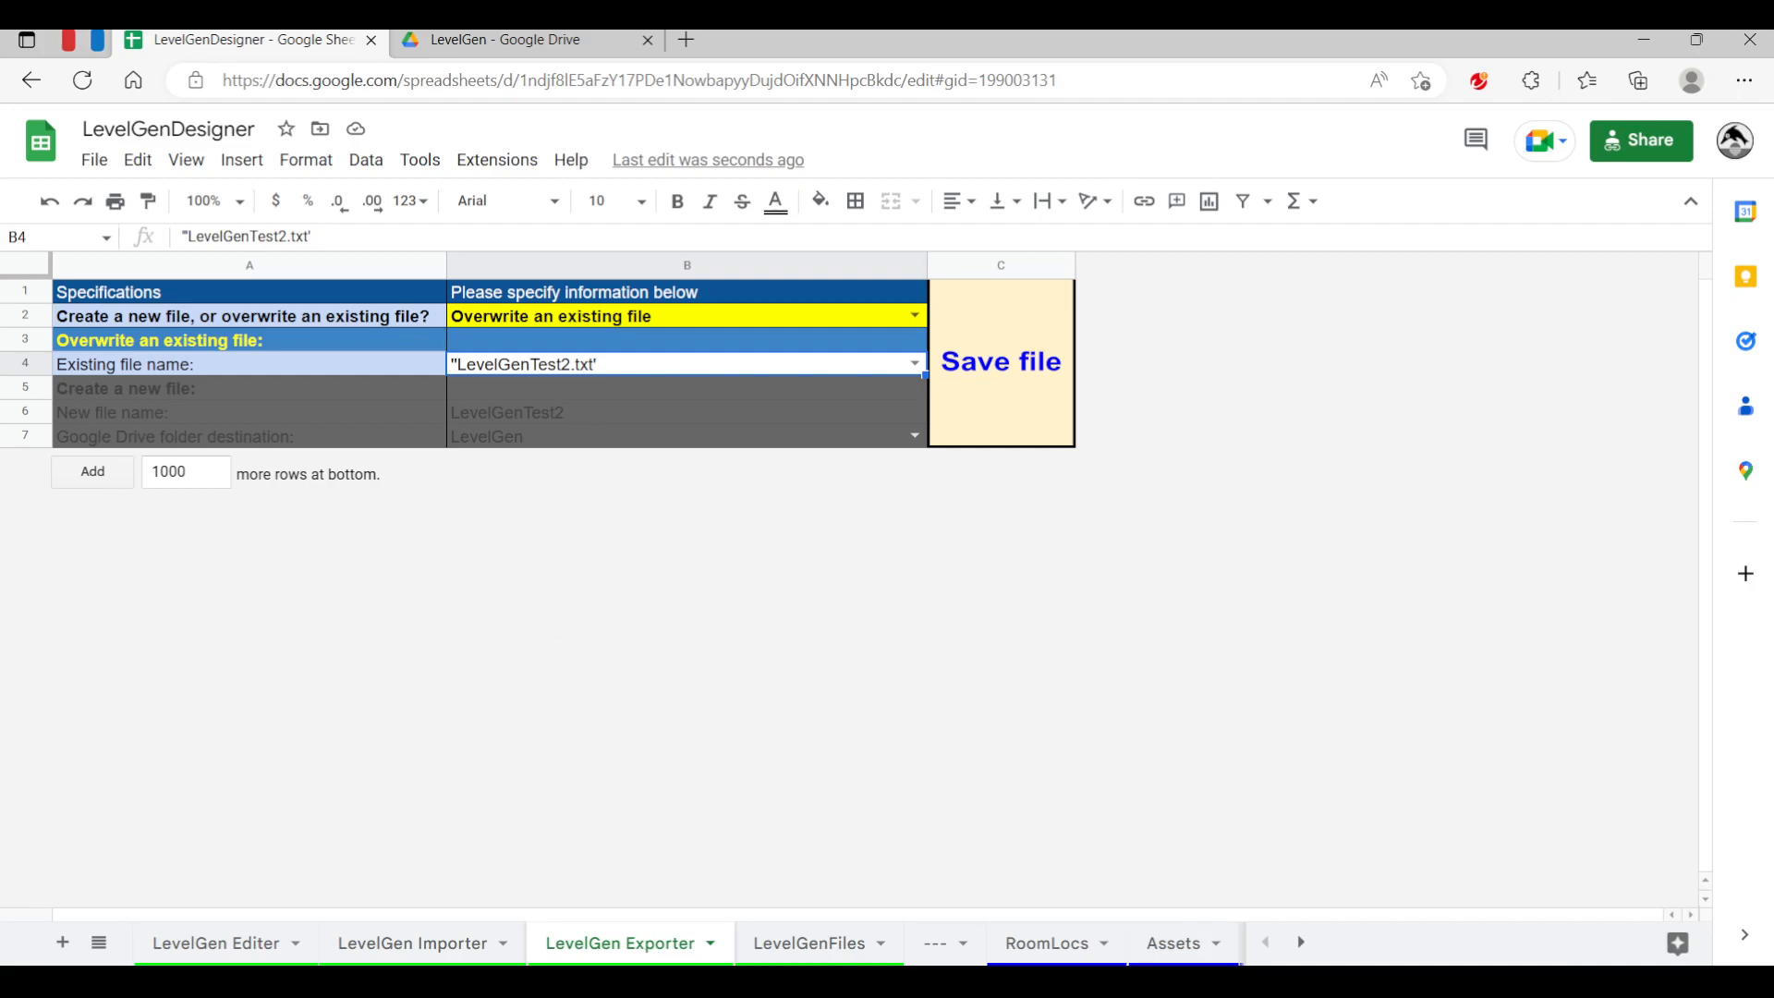
click(1184, 981)
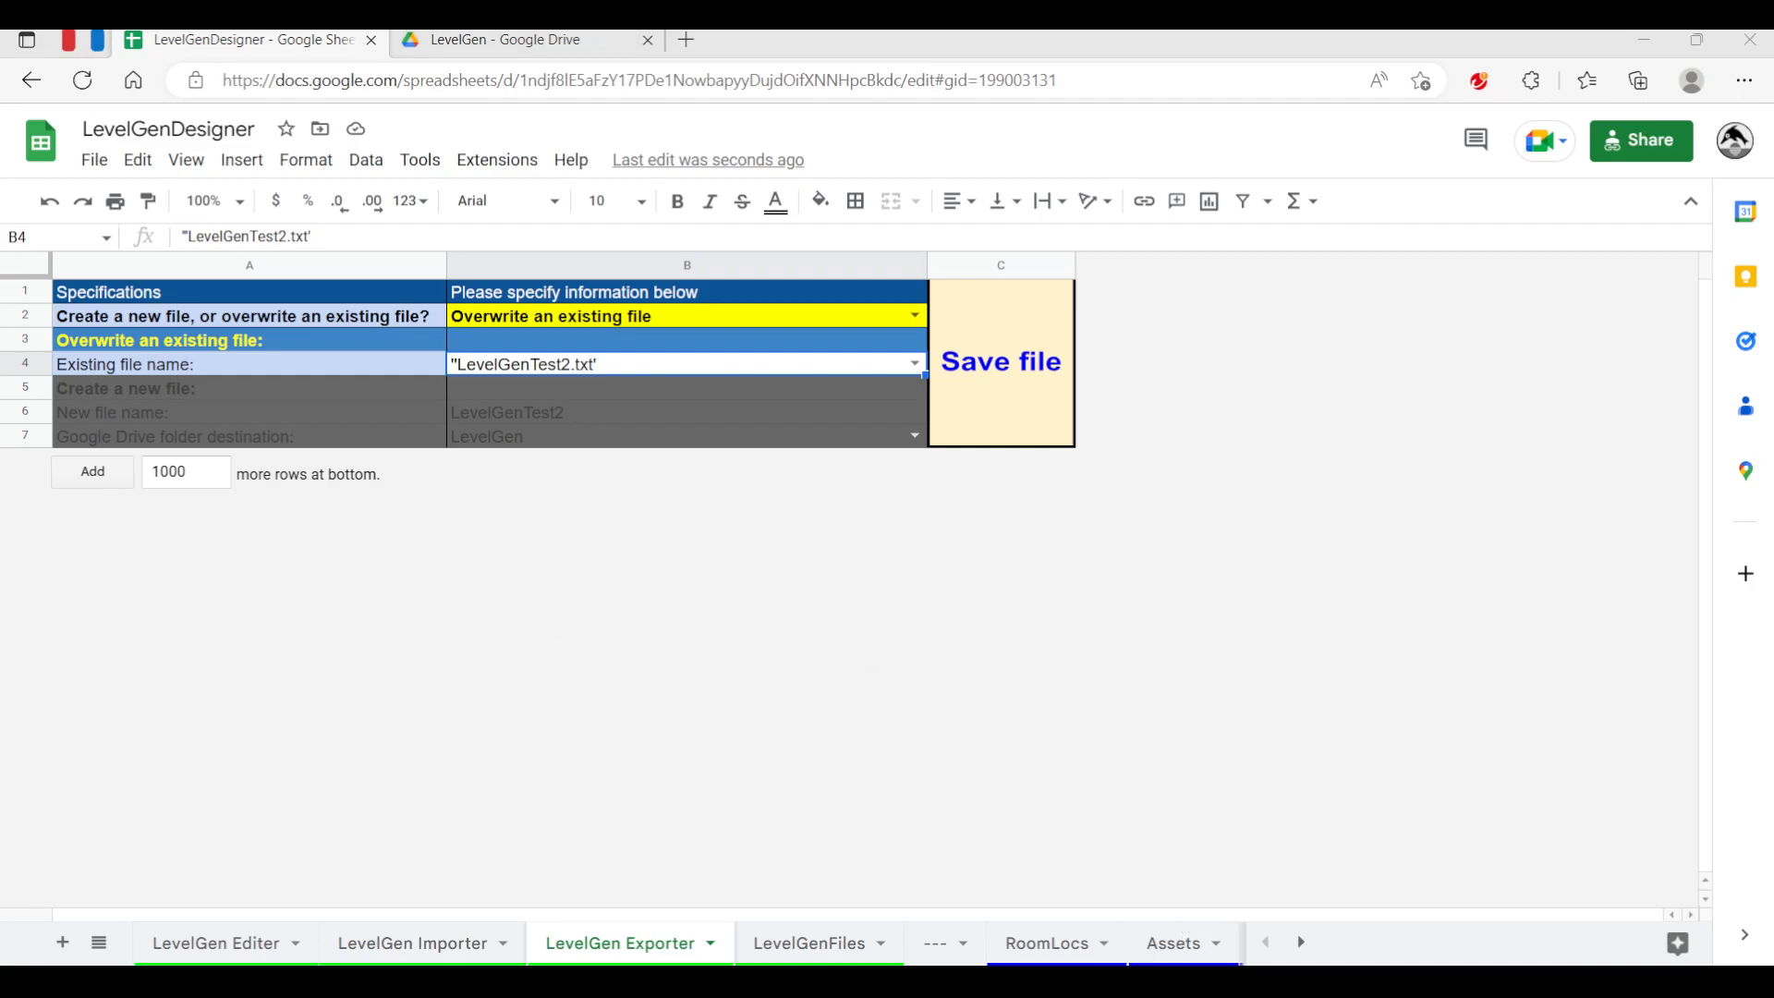